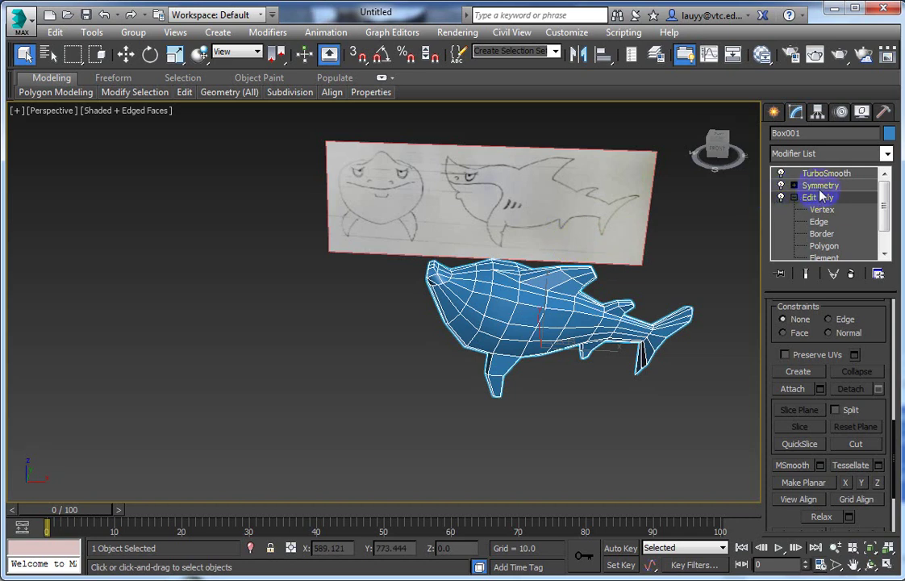
- Add an Unwrap UVW modifier to the shark and switch it to Polygon sub-object level
{"action": "left_click", "coordinate": [885, 158]}
{"action": "left_click_drag", "start_coordinate": [885, 169], "coordinate": [862, 513]}
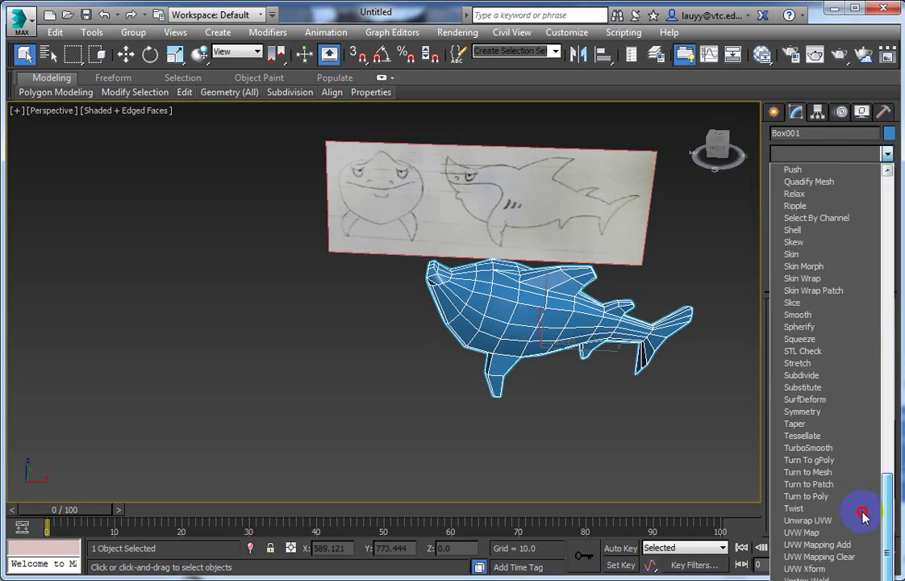
{"action": "left_click", "coordinate": [807, 520]}
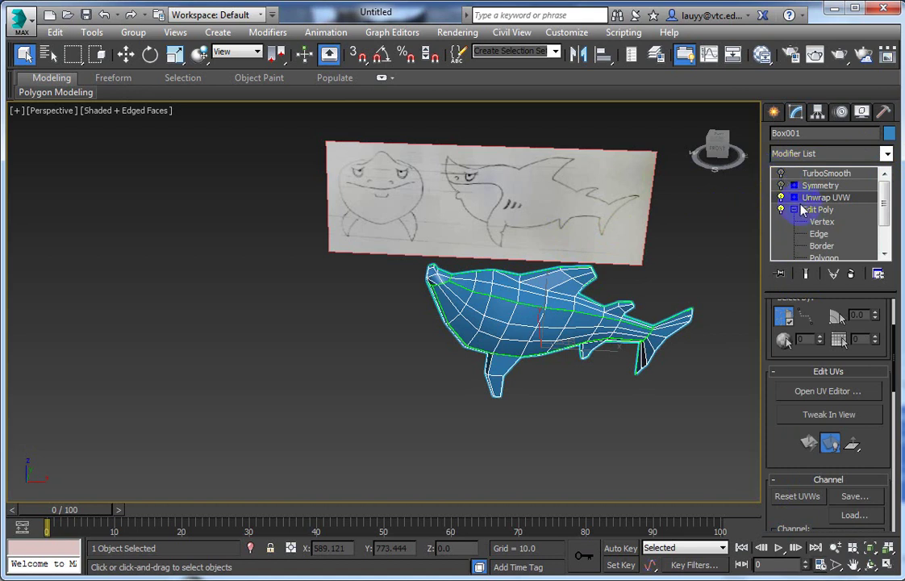
{"action": "left_click", "coordinate": [793, 198]}
{"action": "left_click", "coordinate": [827, 234]}
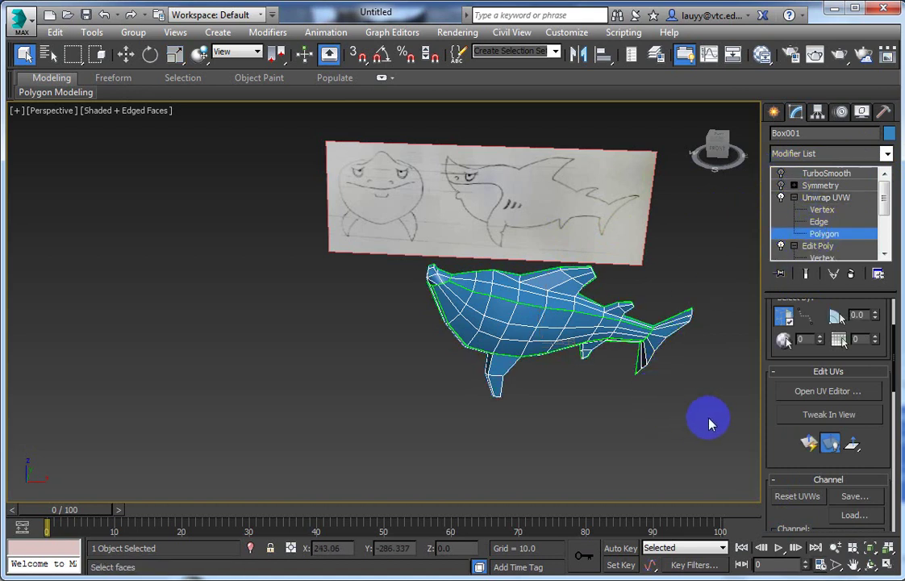
- Remove the lower fin polygons from the shark's face selection and open the UV editor
{"action": "left_click_drag", "start_coordinate": [699, 418], "coordinate": [288, 151]}
{"action": "middle_click_drag", "start_coordinate": [621, 295], "coordinate": [412, 257], "text": "alt"}
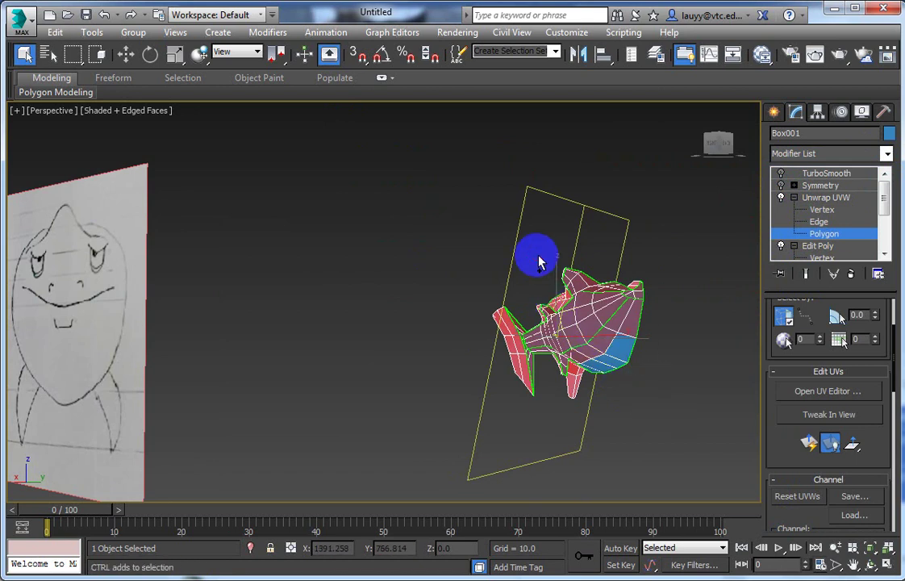
{"action": "mouse_move", "coordinate": [540, 258]}
{"action": "middle_mouse_down", "text": "alt"}
{"action": "mouse_move", "coordinate": [630, 323]}
{"action": "mouse_move", "coordinate": [621, 342]}
{"action": "middle_mouse_up", "text": "alt"}
{"action": "mouse_move", "coordinate": [532, 186]}
{"action": "middle_mouse_down", "text": "alt"}
{"action": "mouse_move", "coordinate": [612, 283]}
{"action": "mouse_move", "coordinate": [670, 397]}
{"action": "middle_mouse_up", "text": "alt"}
{"action": "mouse_move", "coordinate": [585, 246]}
{"action": "middle_mouse_down", "text": "alt"}
{"action": "mouse_move", "coordinate": [540, 165]}
{"action": "mouse_move", "coordinate": [549, 159]}
{"action": "mouse_move", "coordinate": [539, 264]}
{"action": "middle_mouse_up", "text": "alt"}
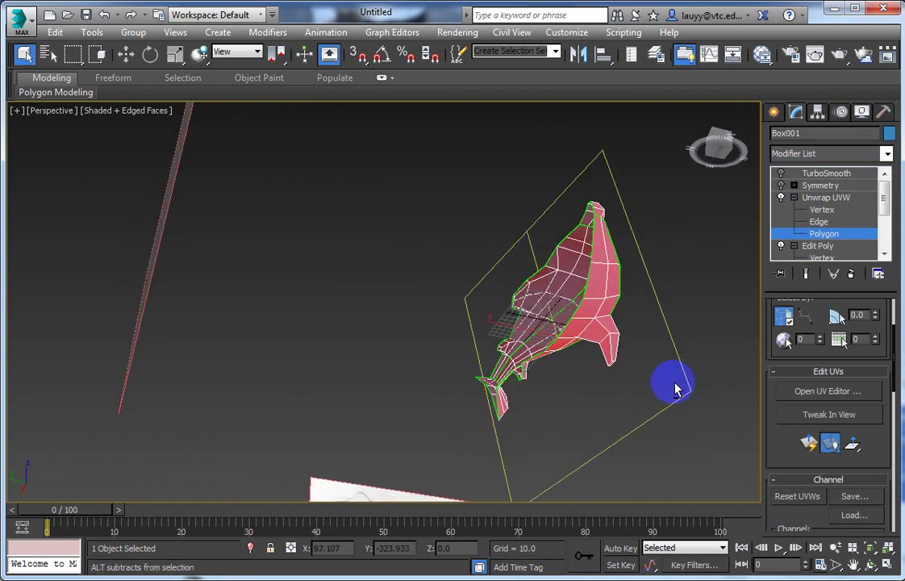
{"action": "left_click_drag", "start_coordinate": [671, 378], "coordinate": [614, 347]}
{"action": "mouse_move", "coordinate": [607, 345]}
{"action": "middle_mouse_down", "text": "alt"}
{"action": "mouse_move", "coordinate": [641, 355]}
{"action": "mouse_move", "coordinate": [585, 383]}
{"action": "mouse_move", "coordinate": [526, 423]}
{"action": "mouse_move", "coordinate": [528, 431]}
{"action": "mouse_move", "coordinate": [501, 370]}
{"action": "mouse_move", "coordinate": [444, 359]}
{"action": "mouse_move", "coordinate": [530, 434]}
{"action": "middle_mouse_up", "text": "alt"}
{"action": "mouse_move", "coordinate": [505, 388]}
{"action": "middle_mouse_down", "text": "alt"}
{"action": "mouse_move", "coordinate": [513, 384]}
{"action": "mouse_move", "coordinate": [501, 372]}
{"action": "mouse_move", "coordinate": [433, 348]}
{"action": "mouse_move", "coordinate": [521, 412]}
{"action": "mouse_move", "coordinate": [636, 393]}
{"action": "mouse_move", "coordinate": [666, 430]}
{"action": "middle_mouse_up", "text": "alt"}
{"action": "left_click", "coordinate": [787, 391]}
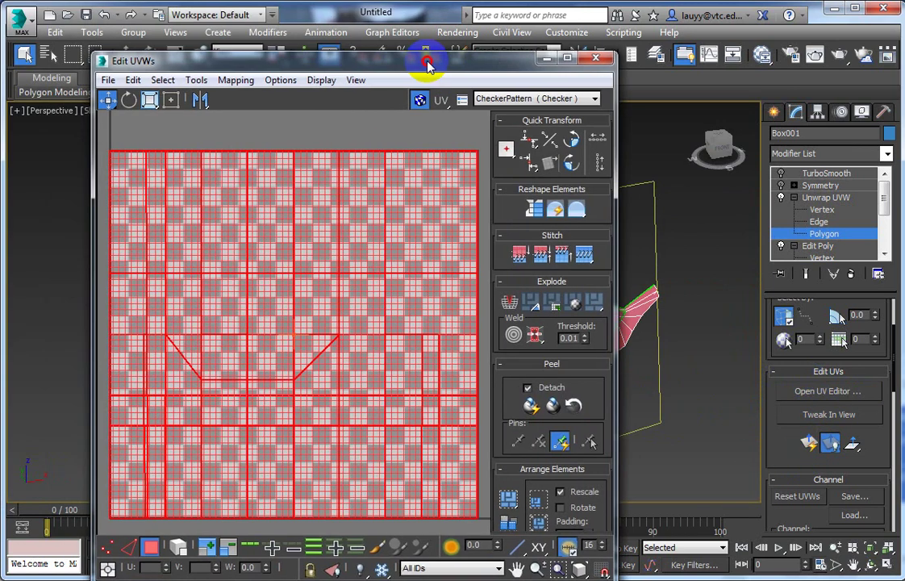
- Apply a Planar Map projection to the selected faces, flattening them into a side-profile island
{"action": "left_click_drag", "start_coordinate": [429, 56], "coordinate": [384, 18]}
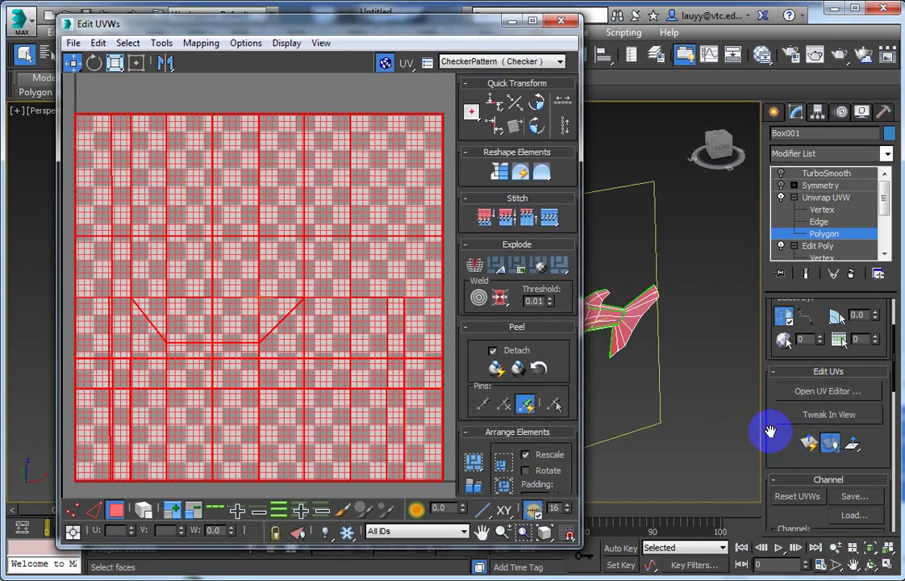
{"action": "left_click_drag", "start_coordinate": [770, 431], "coordinate": [788, 364]}
{"action": "left_click", "coordinate": [800, 484]}
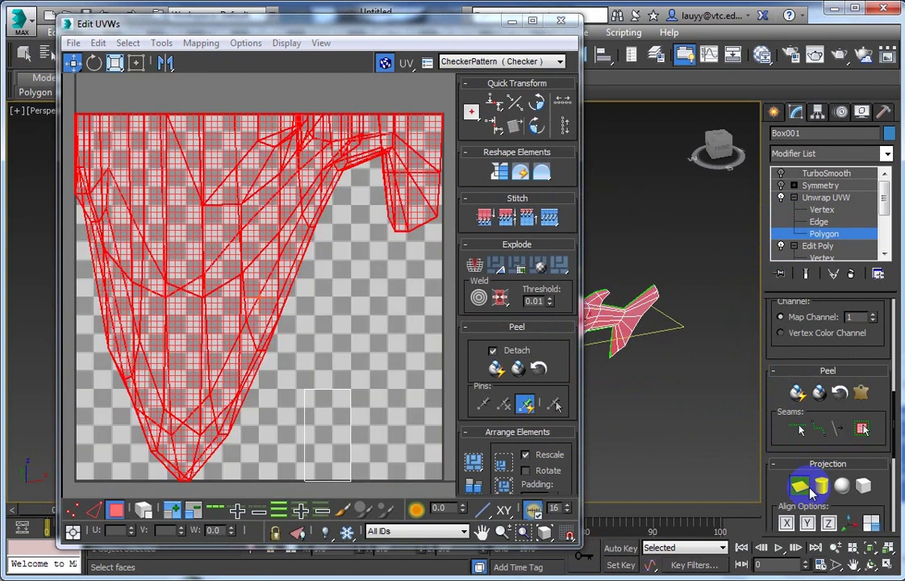
{"action": "left_click", "coordinate": [800, 484]}
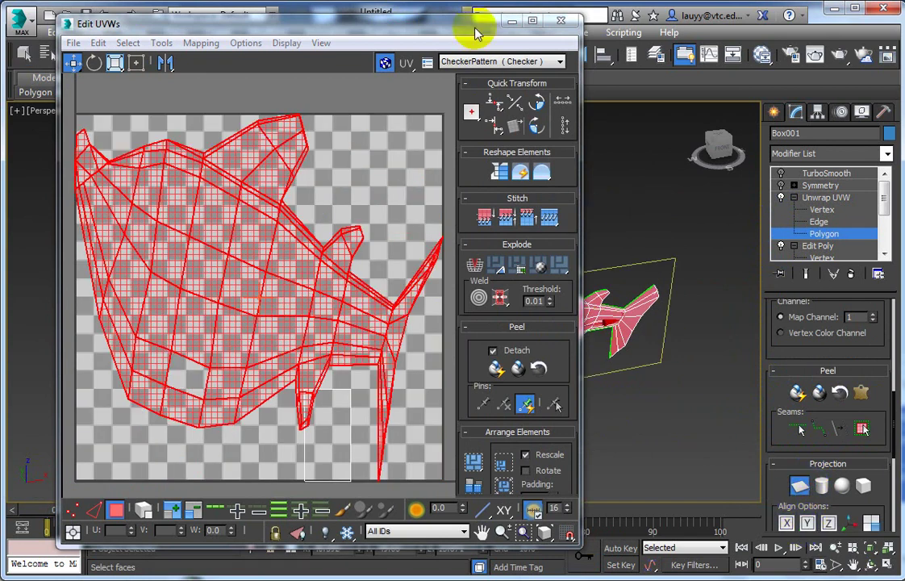
{"action": "mouse_move", "coordinate": [474, 29]}
{"action": "left_mouse_down"}
{"action": "mouse_move", "coordinate": [372, 69]}
{"action": "mouse_move", "coordinate": [486, 31]}
{"action": "mouse_move", "coordinate": [508, 50]}
{"action": "left_mouse_up"}
{"action": "middle_click_drag", "start_coordinate": [324, 227], "coordinate": [342, 224]}
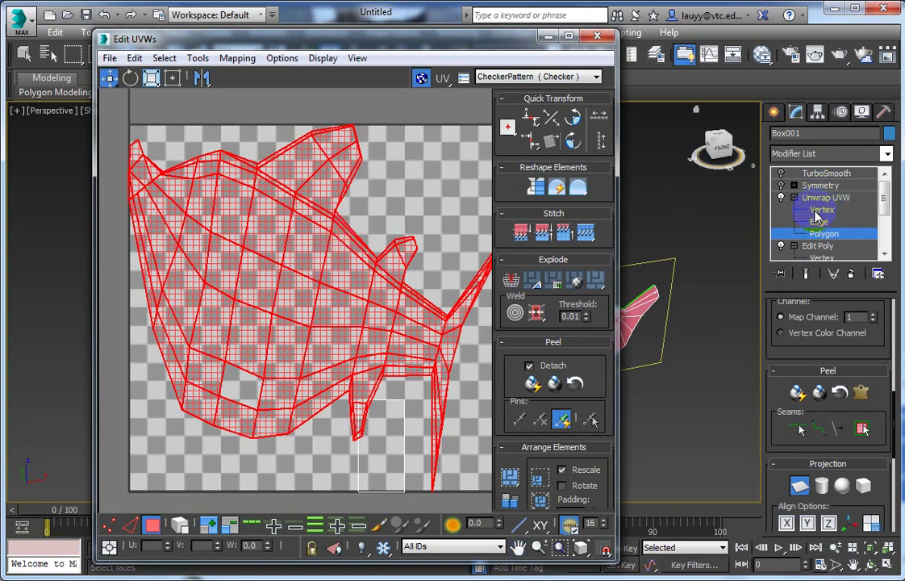
- Select the whole UV layout, shrink it with freeform scaling, then stretch it horizontally
{"action": "left_click", "coordinate": [152, 548]}
{"action": "left_click", "coordinate": [154, 529]}
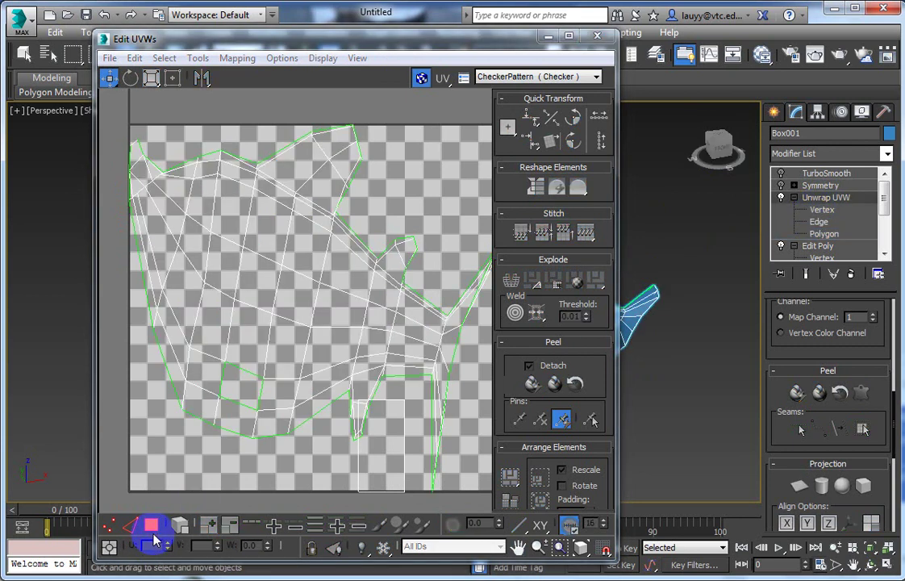
{"action": "left_click", "coordinate": [153, 528]}
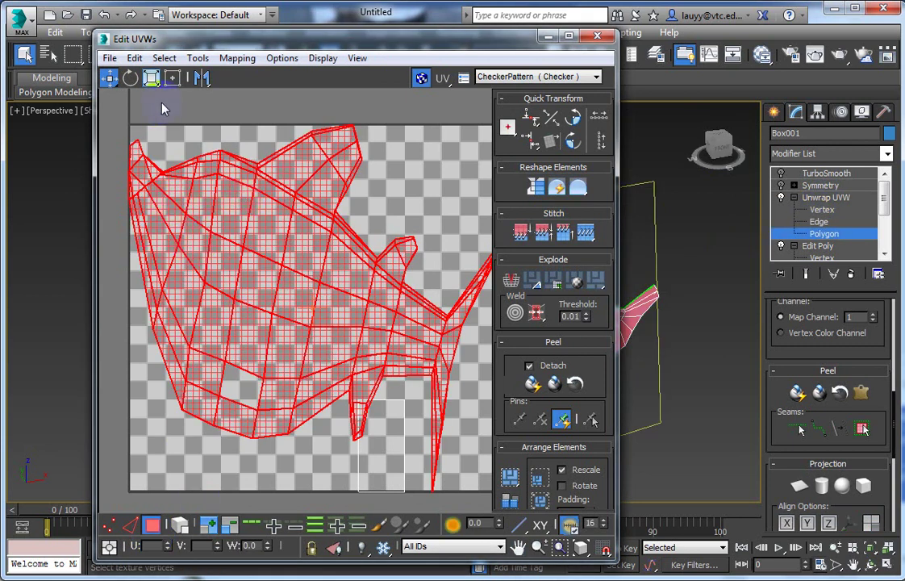
{"action": "left_click", "coordinate": [151, 77]}
{"action": "left_click", "coordinate": [335, 153]}
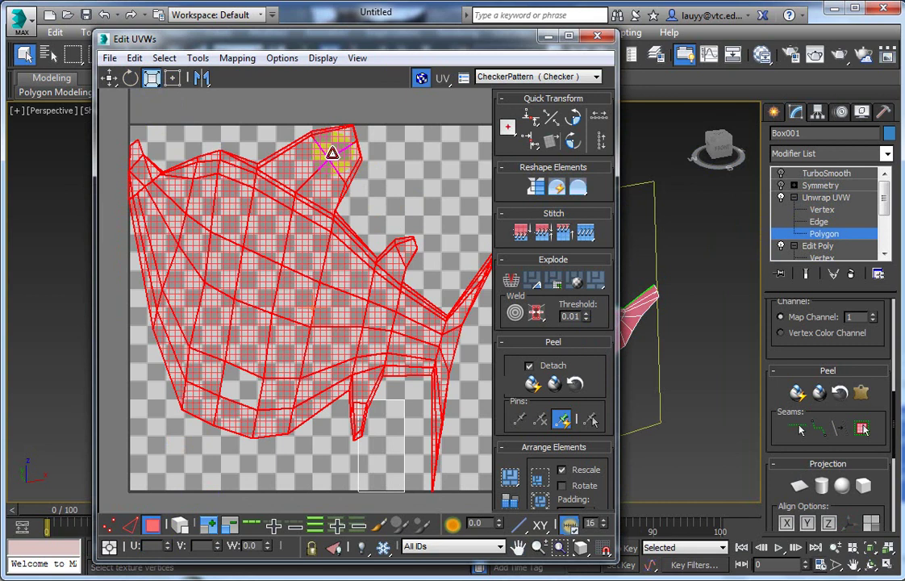
{"action": "left_click_drag", "start_coordinate": [331, 153], "coordinate": [242, 202]}
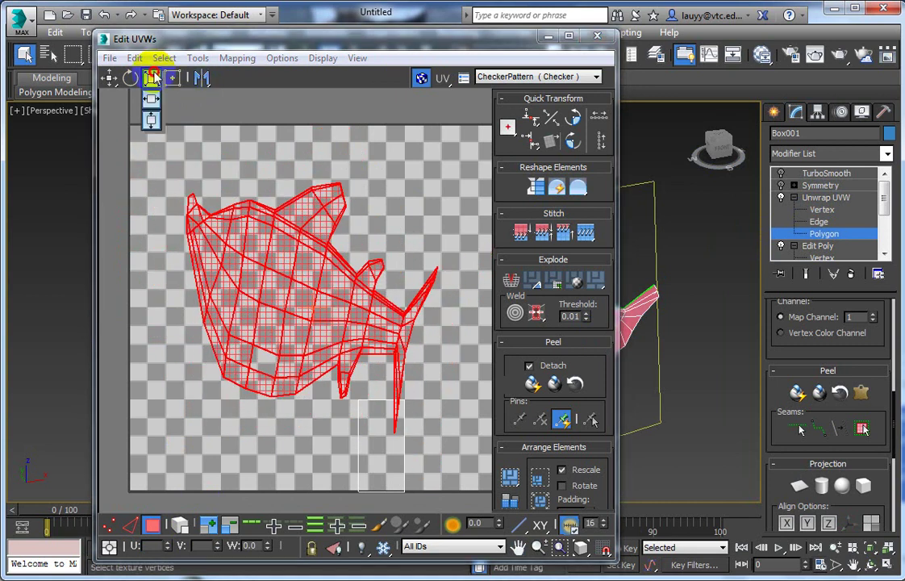
{"action": "left_click_drag", "start_coordinate": [152, 76], "coordinate": [151, 97]}
{"action": "left_click_drag", "start_coordinate": [337, 297], "coordinate": [501, 307]}
- Uniformly scale the UV layout down to fit the texture square and shift it left inside
{"action": "scroll", "coordinate": [344, 263], "scroll_direction": "down", "scroll_amount": 2}
{"action": "scroll", "coordinate": [349, 271], "scroll_direction": "down", "scroll_amount": 3}
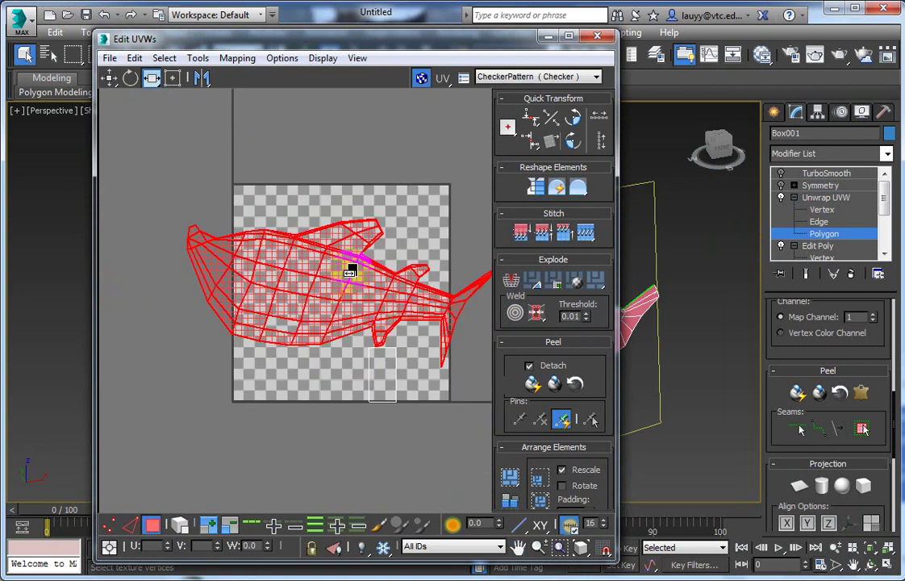
{"action": "middle_click_drag", "start_coordinate": [350, 271], "coordinate": [320, 283]}
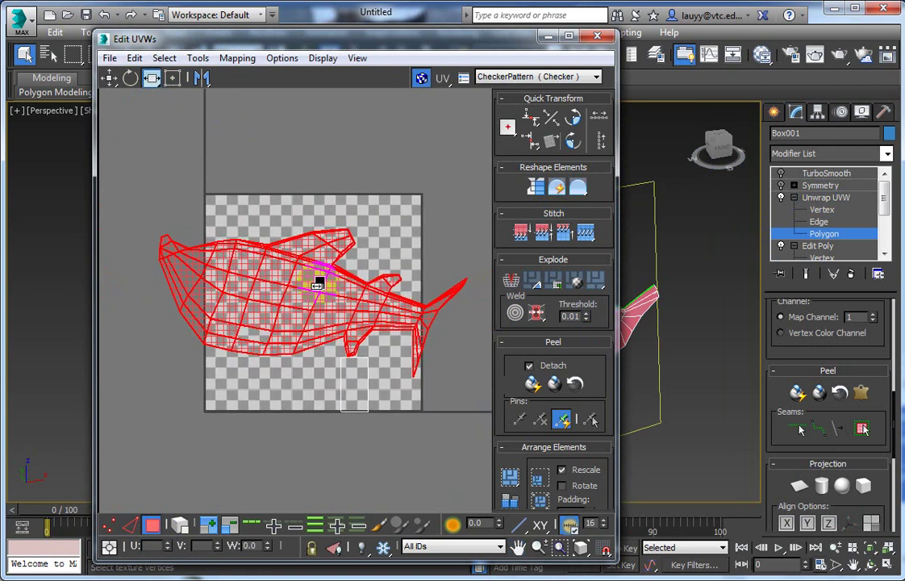
{"action": "left_click", "coordinate": [157, 77]}
{"action": "left_click", "coordinate": [151, 57]}
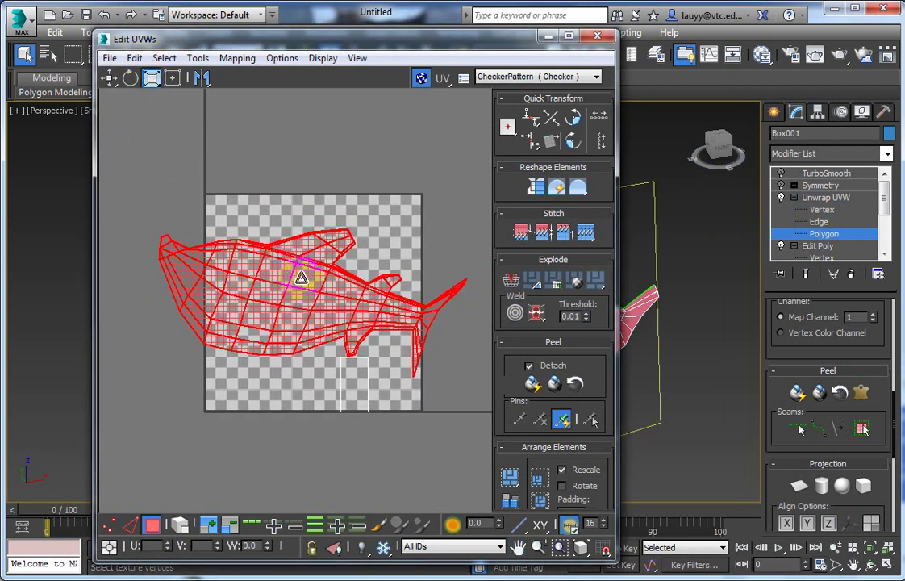
{"action": "mouse_move", "coordinate": [296, 268]}
{"action": "left_mouse_down"}
{"action": "mouse_move", "coordinate": [254, 343]}
{"action": "mouse_move", "coordinate": [242, 390]}
{"action": "mouse_move", "coordinate": [299, 344]}
{"action": "mouse_move", "coordinate": [313, 319]}
{"action": "mouse_move", "coordinate": [296, 332]}
{"action": "mouse_move", "coordinate": [299, 321]}
{"action": "left_mouse_up"}
{"action": "left_click", "coordinate": [109, 76]}
{"action": "middle_click_drag", "start_coordinate": [345, 303], "coordinate": [364, 292]}
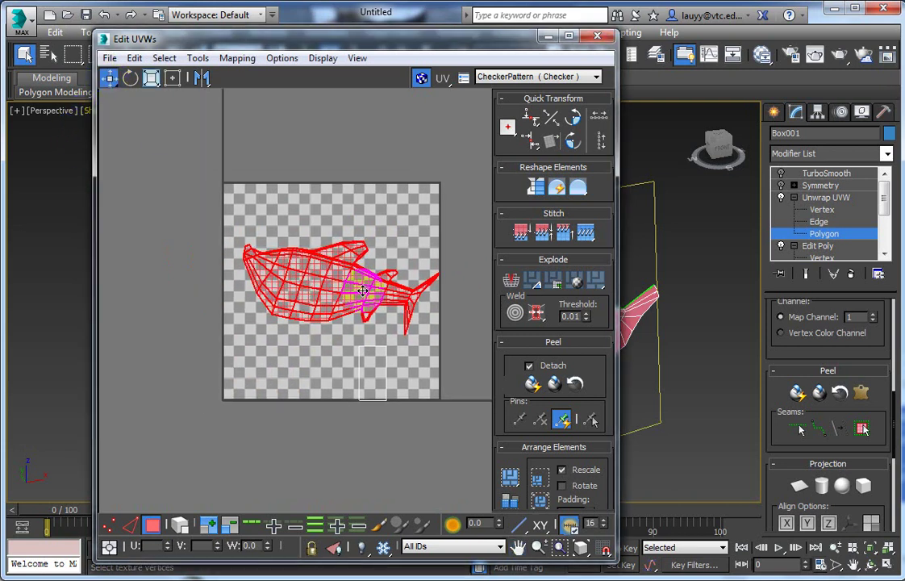
{"action": "left_click_drag", "start_coordinate": [338, 280], "coordinate": [326, 278]}
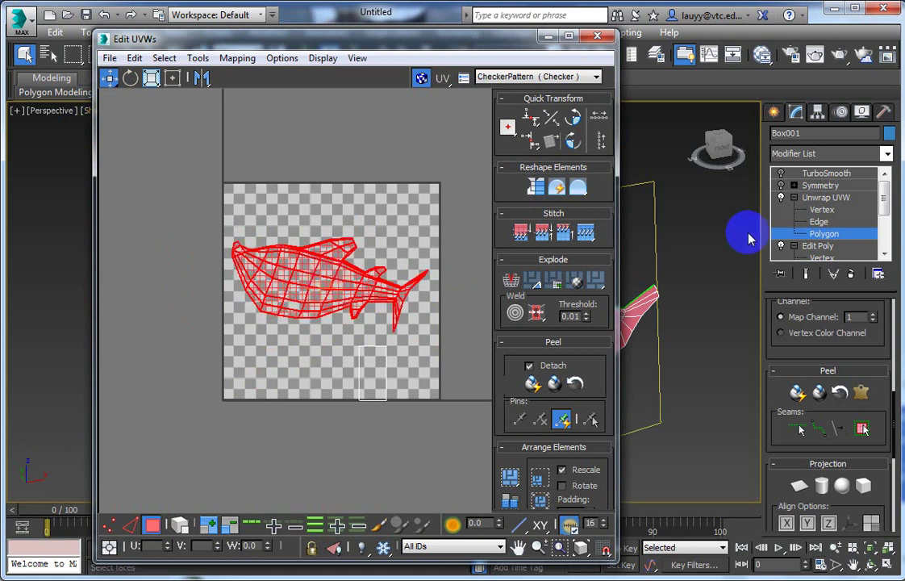
- Switch Edit UVWs to vertex level and select a vertex on the upper head outline
{"action": "left_click", "coordinate": [810, 209]}
{"action": "middle_click_drag", "start_coordinate": [314, 255], "coordinate": [374, 246]}
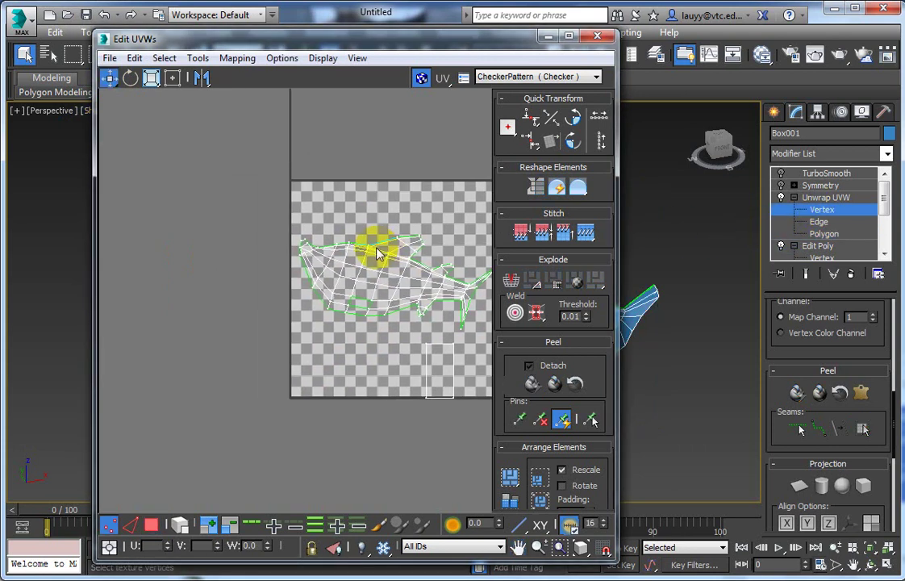
{"action": "scroll", "coordinate": [309, 256], "scroll_direction": "up", "scroll_amount": 3}
{"action": "scroll", "coordinate": [268, 252], "scroll_direction": "up", "scroll_amount": 3}
{"action": "scroll", "coordinate": [274, 258], "scroll_direction": "up", "scroll_amount": 3}
{"action": "middle_click_drag", "start_coordinate": [267, 214], "coordinate": [275, 228]}
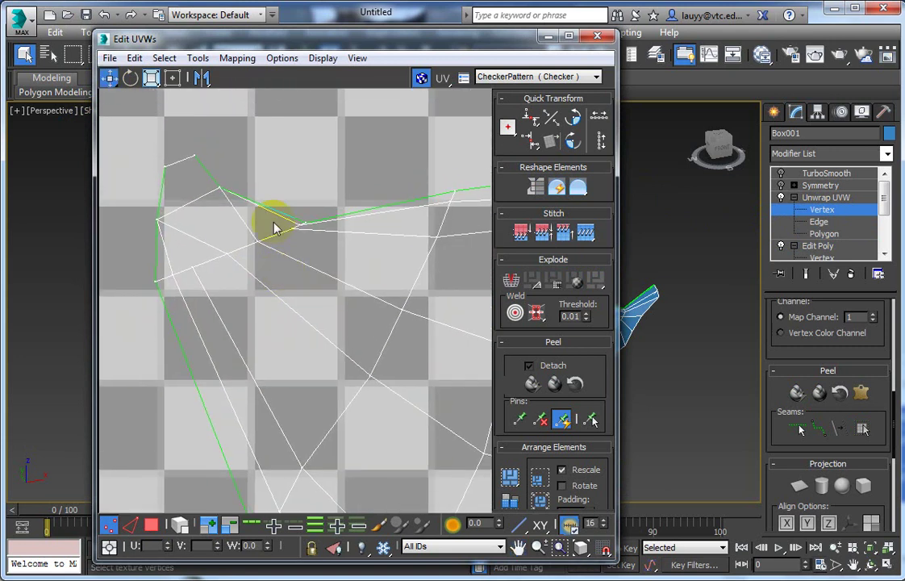
{"action": "mouse_move", "coordinate": [221, 186]}
{"action": "left_mouse_down"}
{"action": "mouse_move", "coordinate": [248, 161]}
{"action": "mouse_move", "coordinate": [219, 188]}
{"action": "left_mouse_up"}
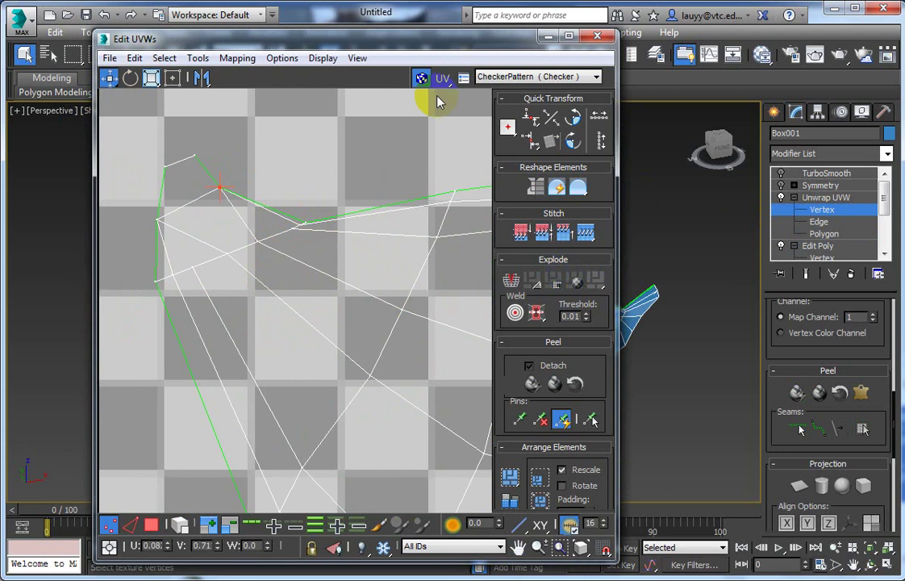
- Check the shark's head in the viewport, then select the vertices on the head's left edge
{"action": "left_click_drag", "start_coordinate": [412, 42], "coordinate": [184, 67]}
{"action": "middle_click_drag", "start_coordinate": [459, 298], "coordinate": [524, 300], "text": "alt"}
{"action": "left_click_drag", "start_coordinate": [168, 69], "coordinate": [264, 47]}
{"action": "scroll", "coordinate": [211, 282], "scroll_direction": "down", "scroll_amount": 1}
{"action": "scroll", "coordinate": [214, 283], "scroll_direction": "down", "scroll_amount": 2}
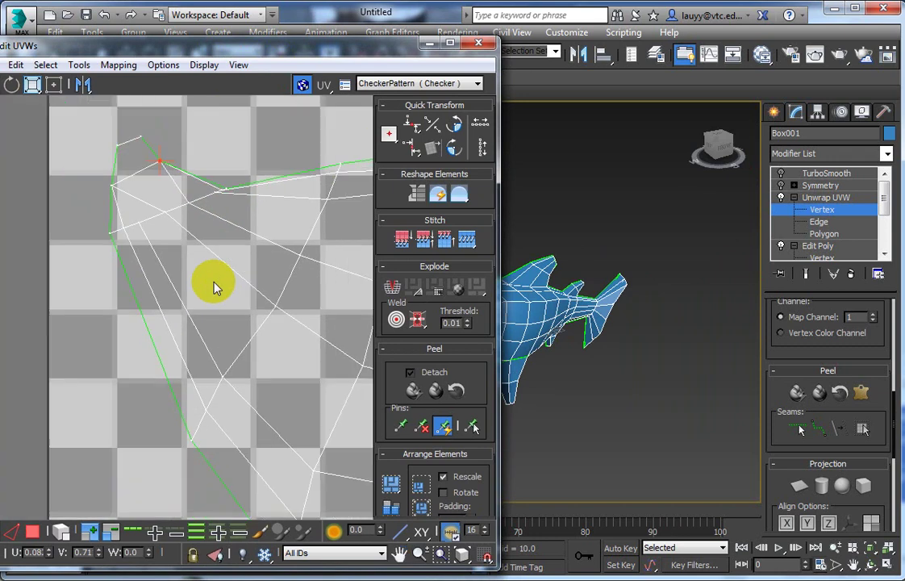
{"action": "scroll", "coordinate": [194, 307], "scroll_direction": "down", "scroll_amount": 2}
{"action": "left_click_drag", "start_coordinate": [133, 254], "coordinate": [151, 238]}
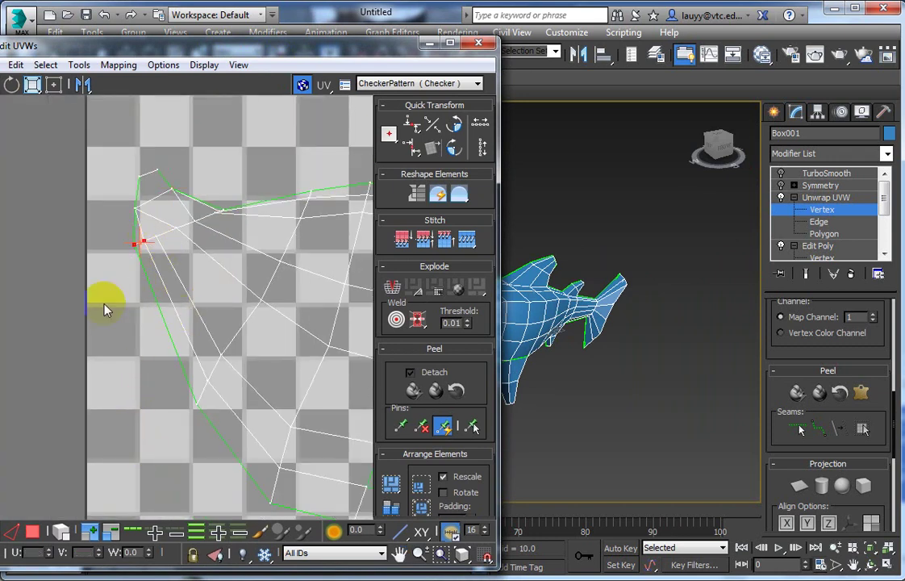
{"action": "left_click_drag", "start_coordinate": [115, 283], "coordinate": [161, 234]}
- Snap a mouth-seam vertex onto its match and move the top head vertex down onto the seam
{"action": "left_click", "coordinate": [231, 349]}
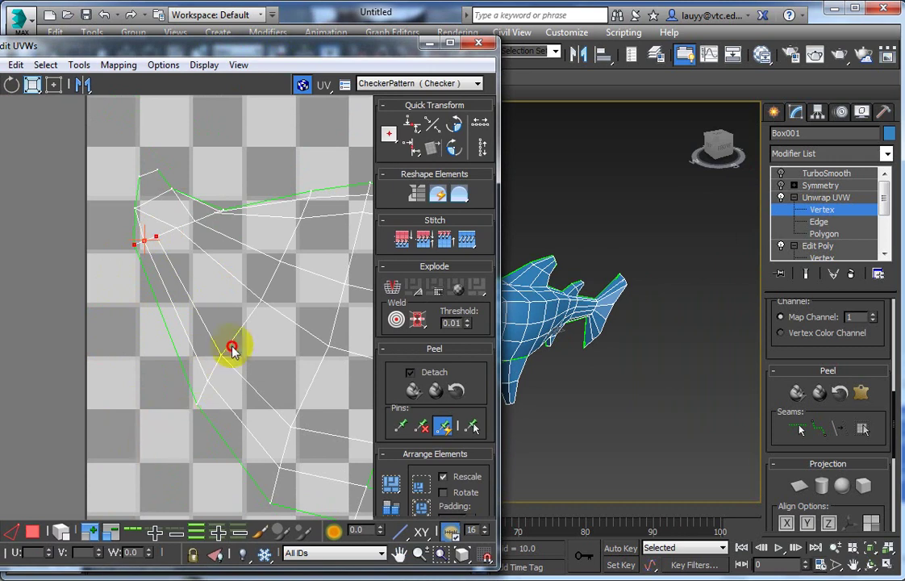
{"action": "middle_click_drag", "start_coordinate": [274, 385], "coordinate": [232, 327]}
{"action": "left_click", "coordinate": [257, 367]}
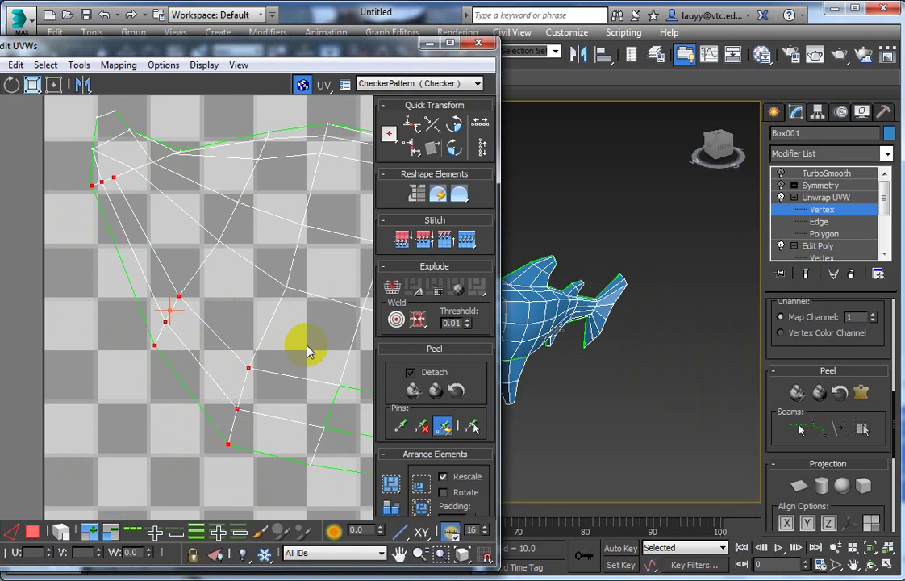
{"action": "mouse_move", "coordinate": [434, 364]}
{"action": "left_mouse_down"}
{"action": "mouse_move", "coordinate": [484, 371]}
{"action": "mouse_move", "coordinate": [480, 211]}
{"action": "left_mouse_up"}
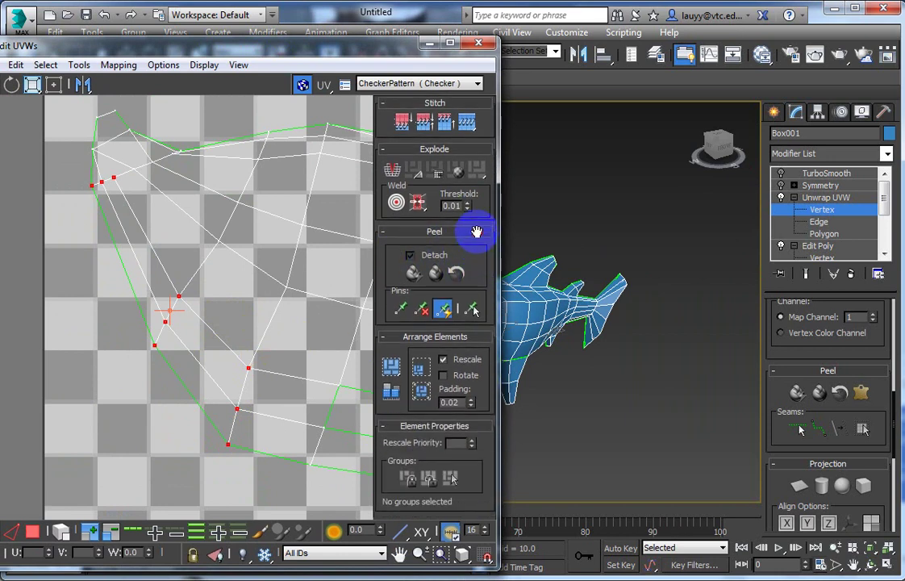
{"action": "left_click_drag", "start_coordinate": [248, 368], "coordinate": [162, 292]}
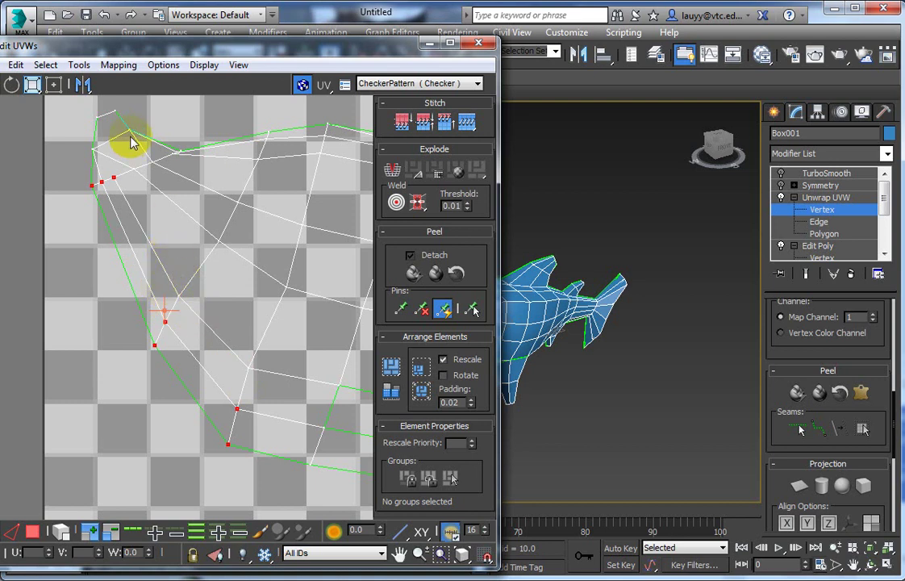
{"action": "mouse_move", "coordinate": [133, 121]}
{"action": "left_mouse_down"}
{"action": "mouse_move", "coordinate": [111, 192]}
{"action": "mouse_move", "coordinate": [172, 310]}
{"action": "left_mouse_up"}
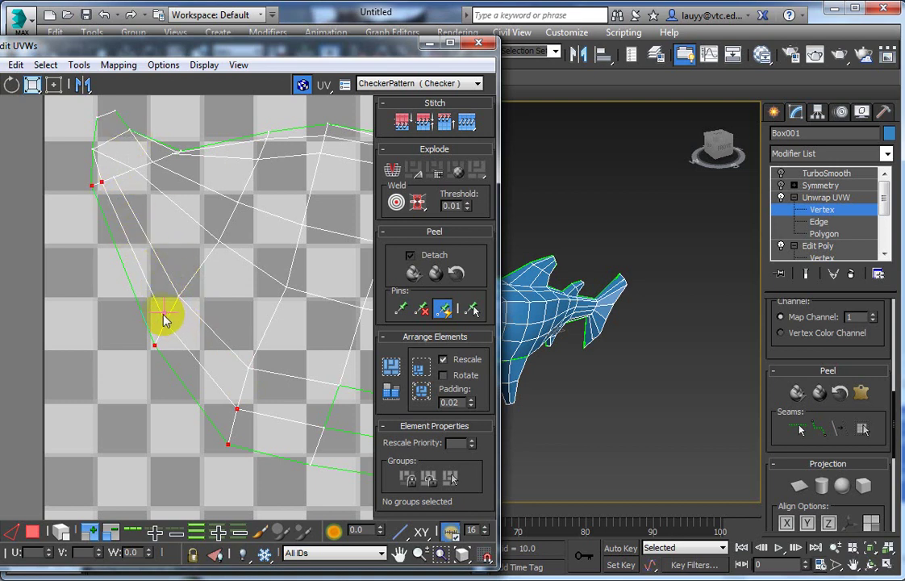
- Nudge the left border vertices up-left, then select other border vertices and shift them left
{"action": "middle_click_drag", "start_coordinate": [164, 320], "coordinate": [206, 434]}
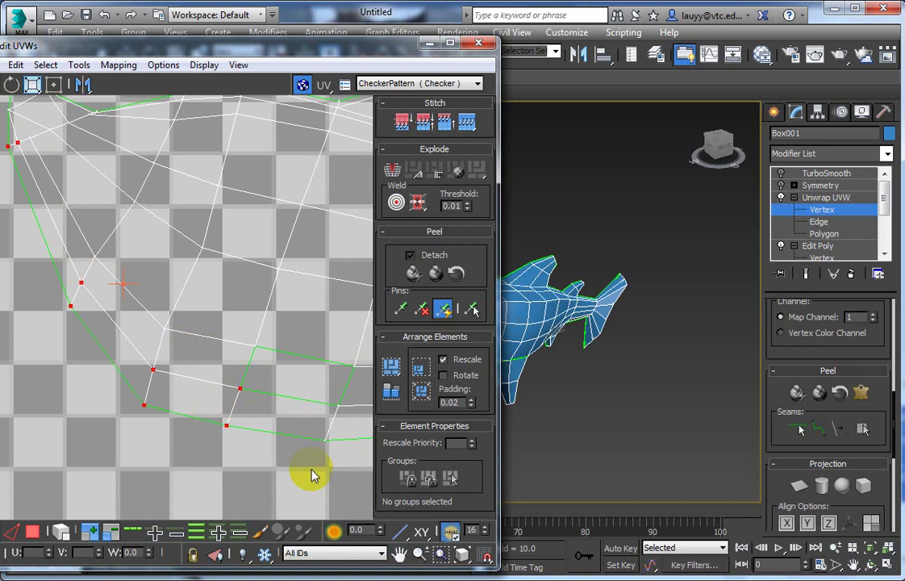
{"action": "left_click_drag", "start_coordinate": [313, 475], "coordinate": [222, 376], "text": "alt"}
{"action": "middle_click_drag", "start_coordinate": [204, 362], "coordinate": [266, 361]}
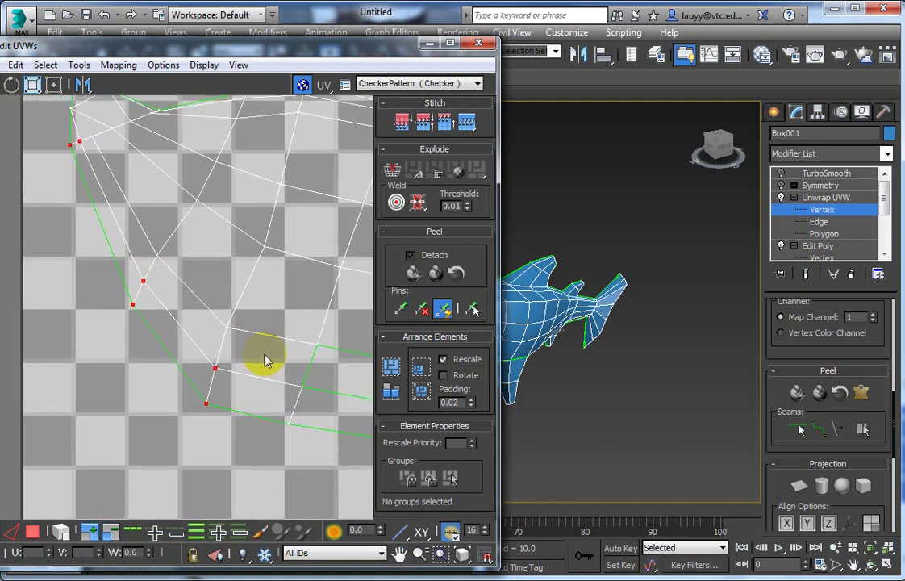
{"action": "left_click_drag", "start_coordinate": [143, 279], "coordinate": [135, 271]}
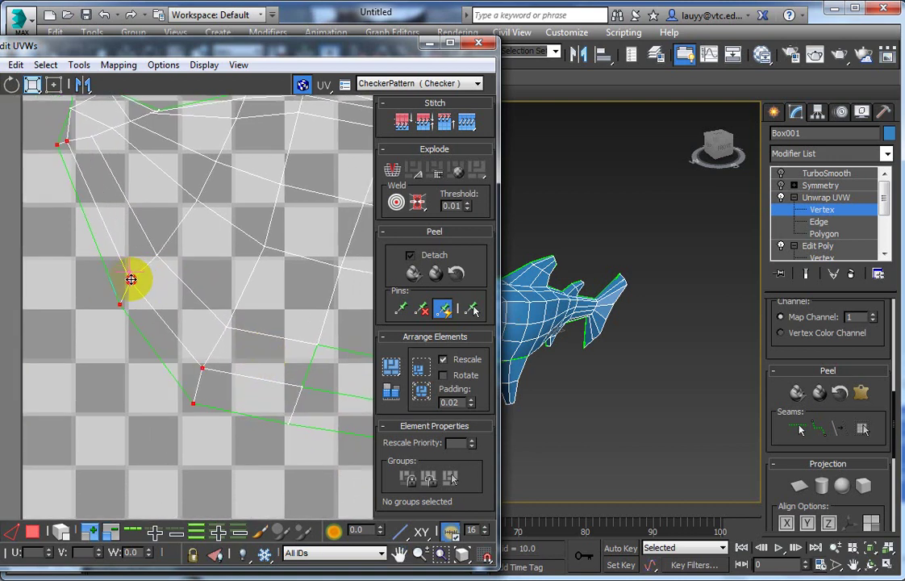
{"action": "left_click", "coordinate": [64, 186]}
{"action": "left_click", "coordinate": [62, 139]}
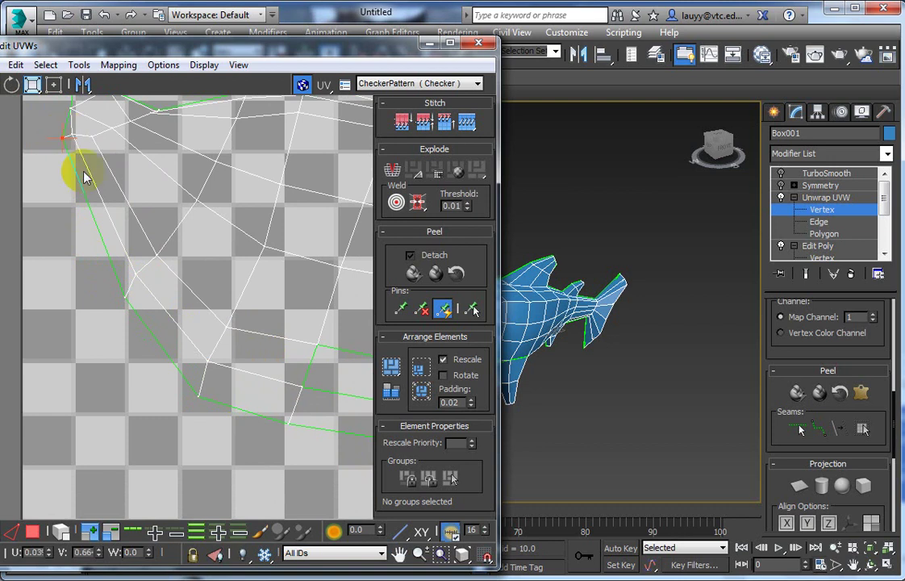
{"action": "left_click", "coordinate": [126, 297], "text": "ctrl"}
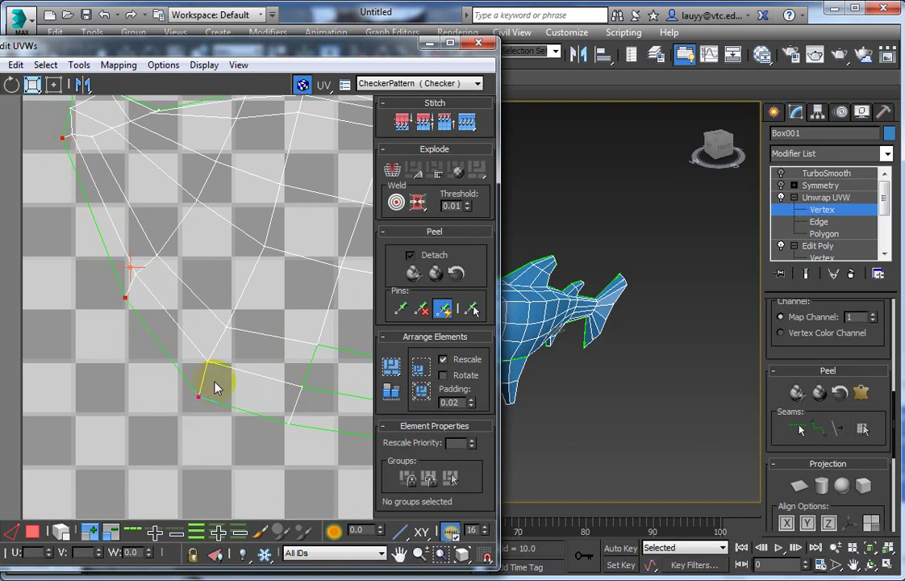
{"action": "left_click_drag", "start_coordinate": [198, 401], "coordinate": [175, 400]}
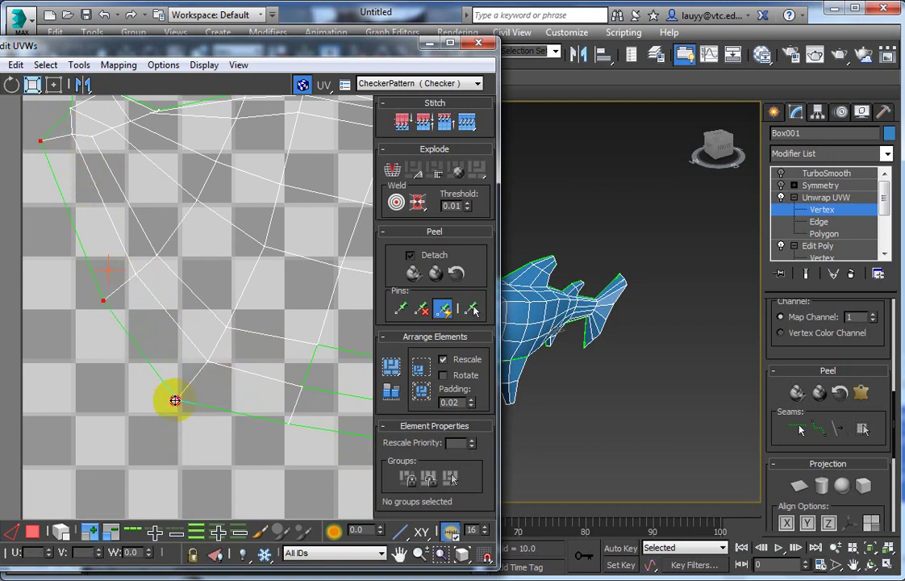
- Select a seam vertex near the mouth and drag it down-left into place
{"action": "scroll", "coordinate": [86, 359], "scroll_direction": "down", "scroll_amount": 3}
{"action": "mouse_move", "coordinate": [86, 359]}
{"action": "middle_mouse_down"}
{"action": "mouse_move", "coordinate": [71, 370]}
{"action": "mouse_move", "coordinate": [193, 357]}
{"action": "middle_mouse_up"}
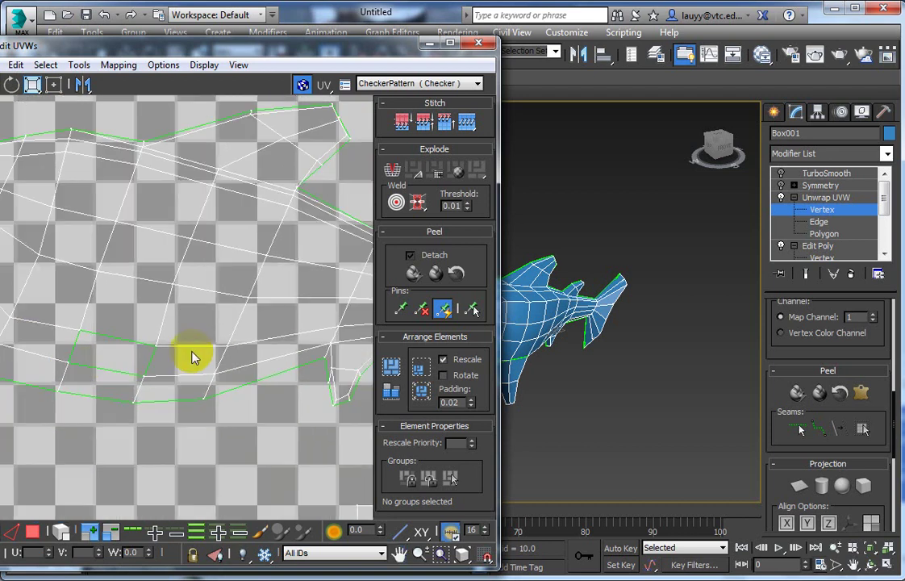
{"action": "scroll", "coordinate": [241, 359], "scroll_direction": "up", "scroll_amount": 3}
{"action": "scroll", "coordinate": [185, 364], "scroll_direction": "up", "scroll_amount": 3}
{"action": "left_click", "coordinate": [239, 314]}
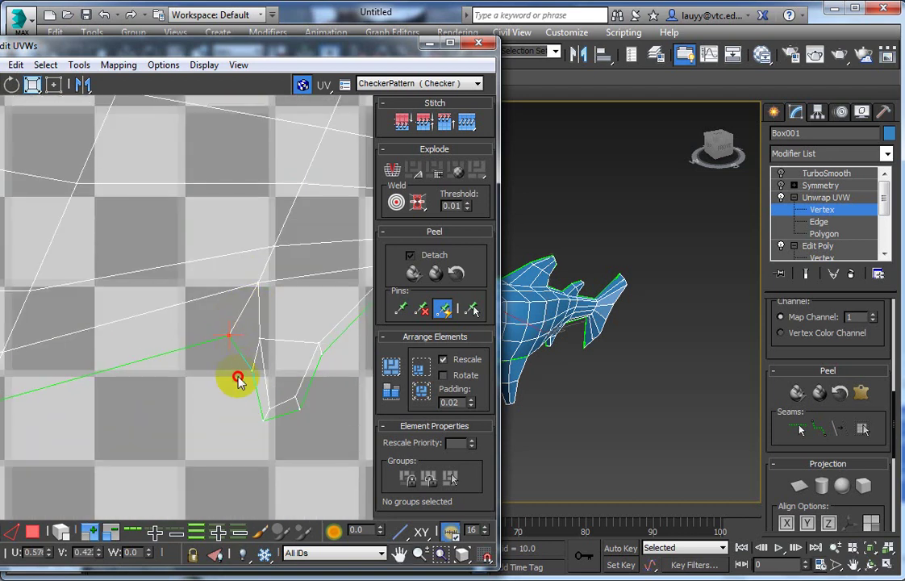
{"action": "left_click_drag", "start_coordinate": [253, 368], "coordinate": [233, 384]}
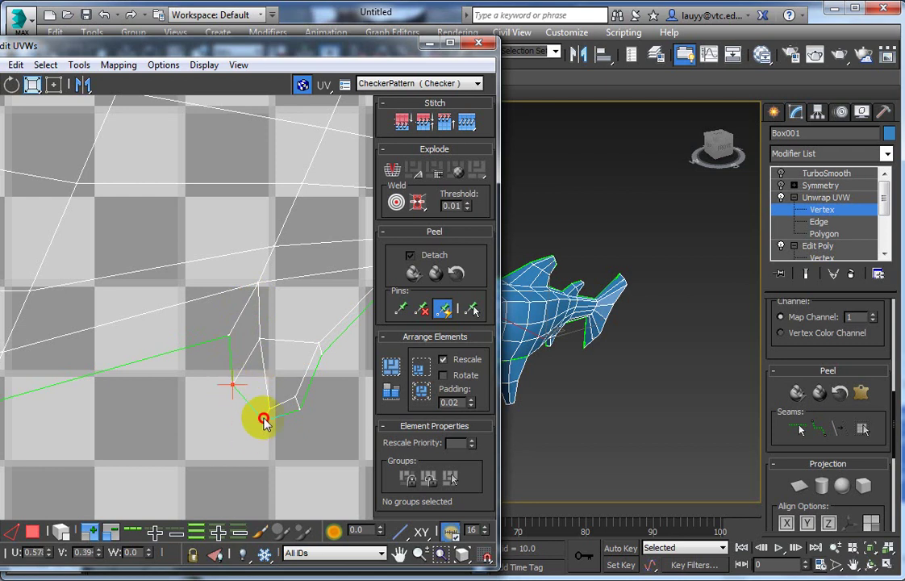
{"action": "left_click_drag", "start_coordinate": [267, 427], "coordinate": [250, 442]}
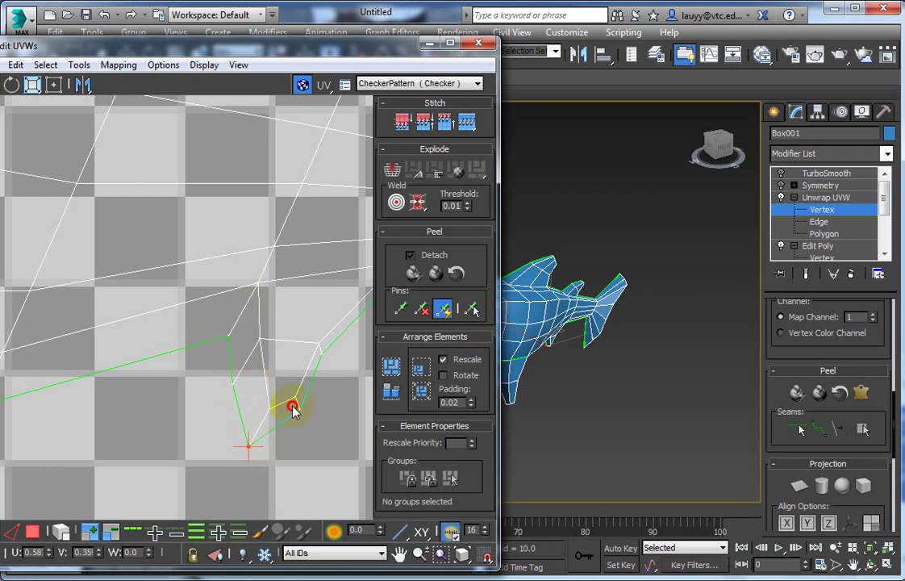
{"action": "mouse_move", "coordinate": [341, 378]}
{"action": "left_mouse_down"}
{"action": "mouse_move", "coordinate": [321, 350]}
{"action": "mouse_move", "coordinate": [342, 363]}
{"action": "left_mouse_up"}
- Move the next seam vertex down-left and check the seam on the 3D shark
{"action": "middle_click_drag", "start_coordinate": [342, 362], "coordinate": [171, 422]}
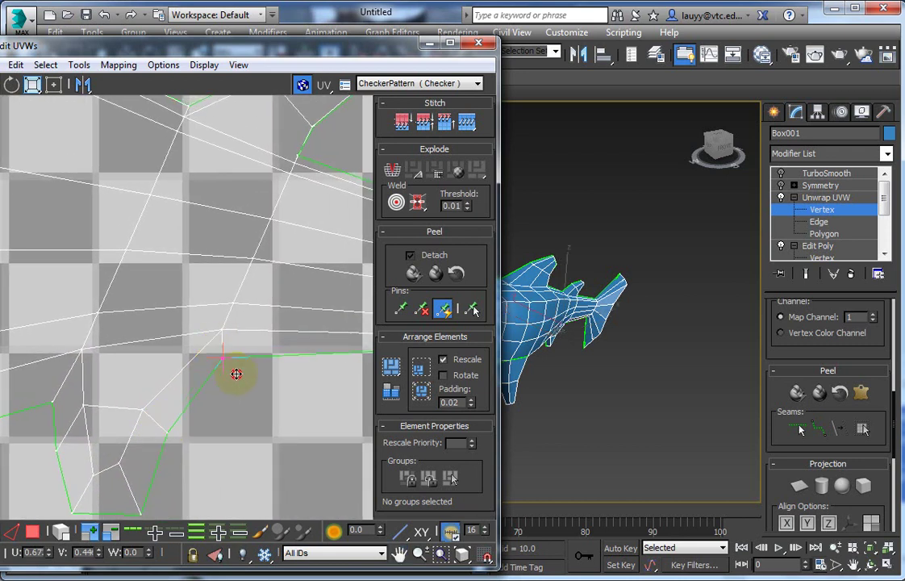
{"action": "mouse_move", "coordinate": [586, 395]}
{"action": "middle_mouse_down", "text": "ctrl+alt"}
{"action": "mouse_move", "coordinate": [540, 299]}
{"action": "mouse_move", "coordinate": [339, 282]}
{"action": "middle_mouse_up", "text": "ctrl+alt"}
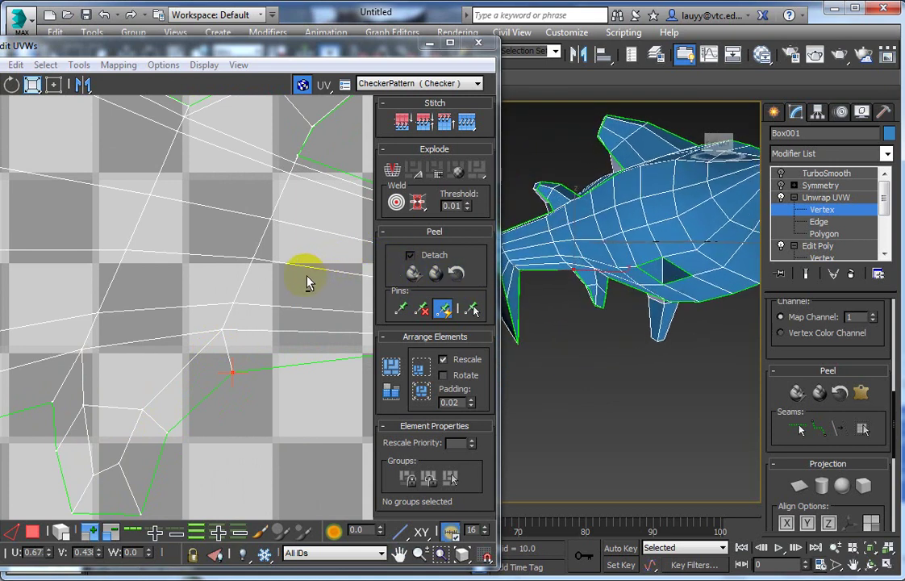
{"action": "middle_click_drag", "start_coordinate": [268, 323], "coordinate": [55, 344]}
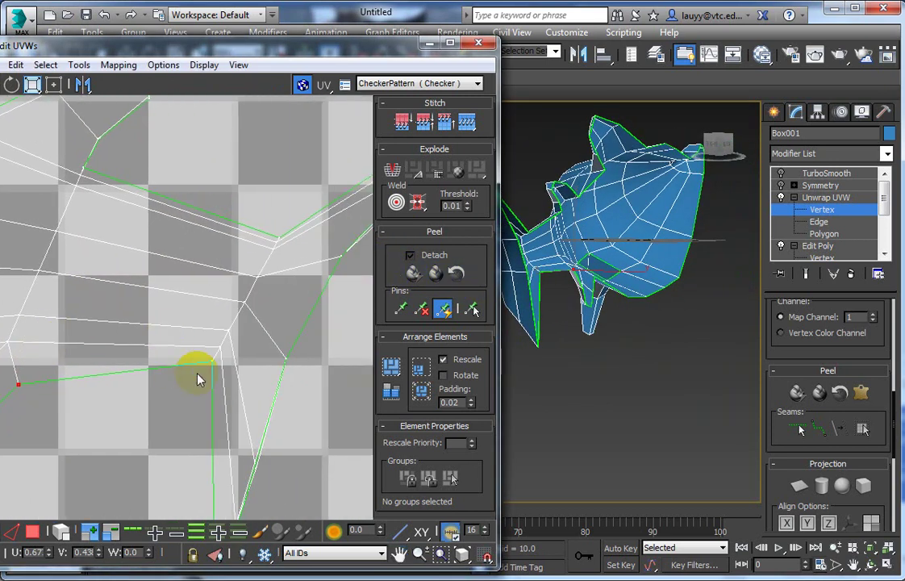
{"action": "left_click_drag", "start_coordinate": [202, 367], "coordinate": [185, 391]}
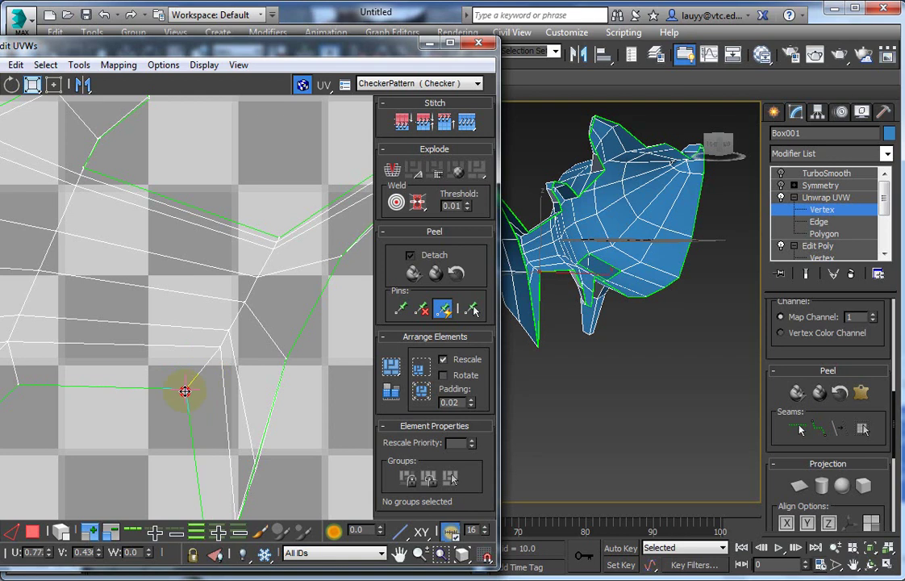
{"action": "mouse_move", "coordinate": [541, 333]}
{"action": "middle_mouse_down", "text": "alt"}
{"action": "mouse_move", "coordinate": [653, 358]}
{"action": "mouse_move", "coordinate": [581, 318]}
{"action": "middle_mouse_up", "text": "alt"}
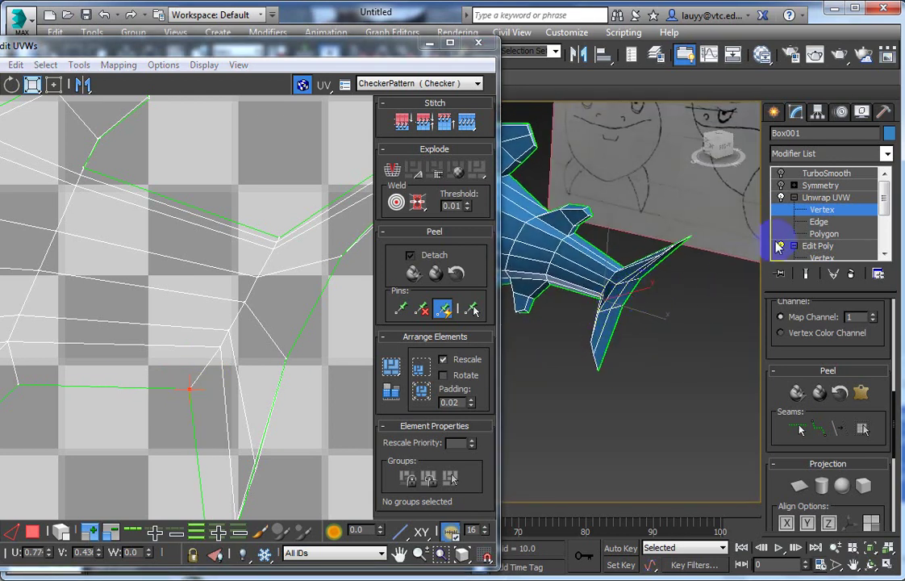
{"action": "left_click", "coordinate": [818, 222]}
{"action": "key", "text": "1"}
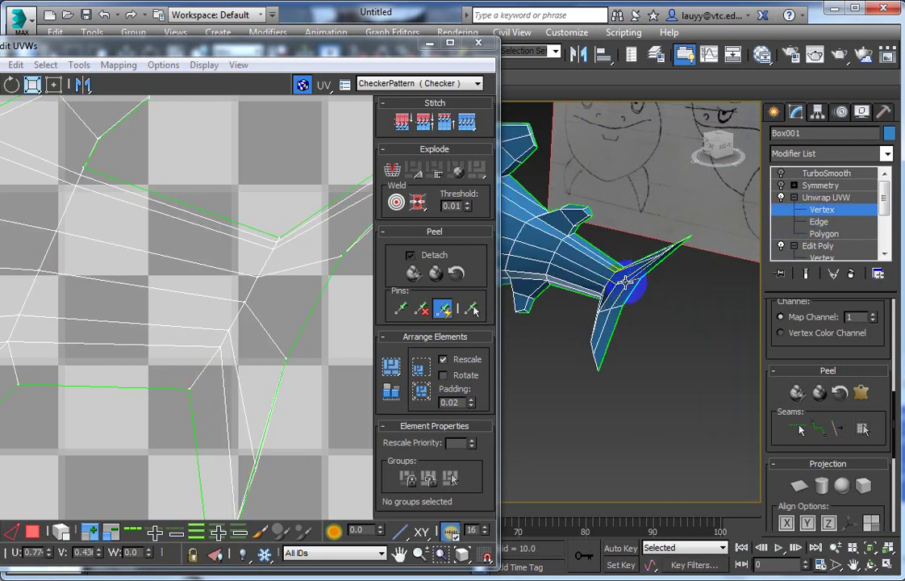
- After inspecting the tail seam, move the selected seam vertices right and down
{"action": "middle_click_drag", "start_coordinate": [321, 324], "coordinate": [269, 334]}
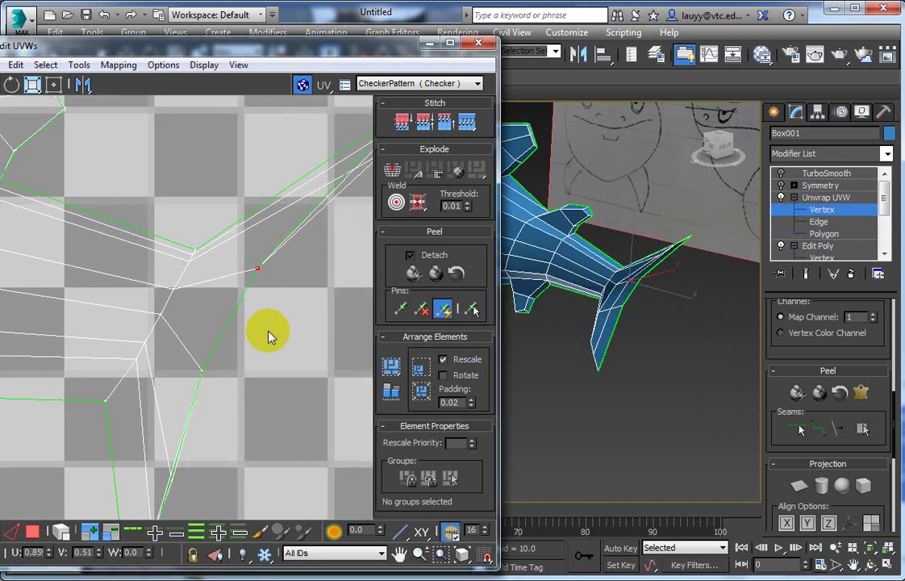
{"action": "middle_click_drag", "start_coordinate": [691, 297], "coordinate": [616, 292], "text": "alt"}
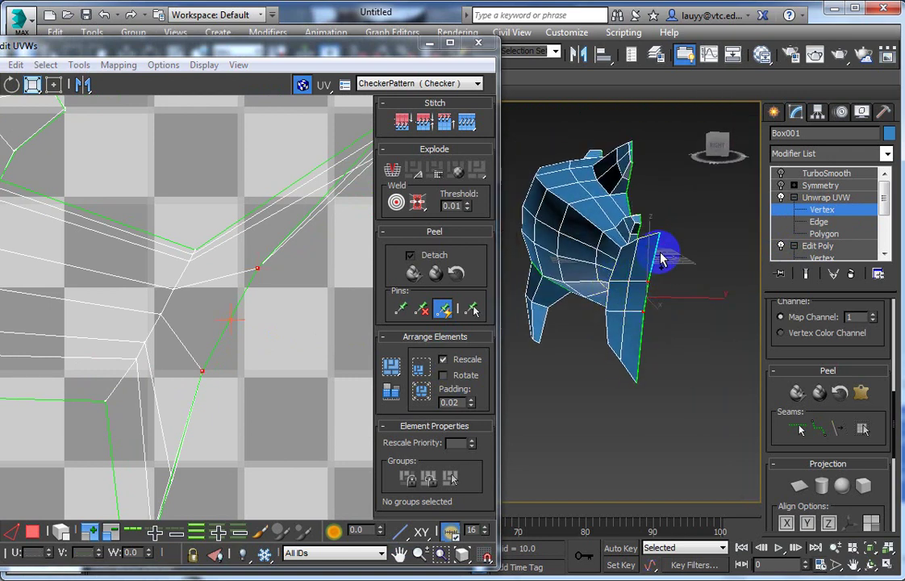
{"action": "middle_click_drag", "start_coordinate": [363, 292], "coordinate": [297, 304]}
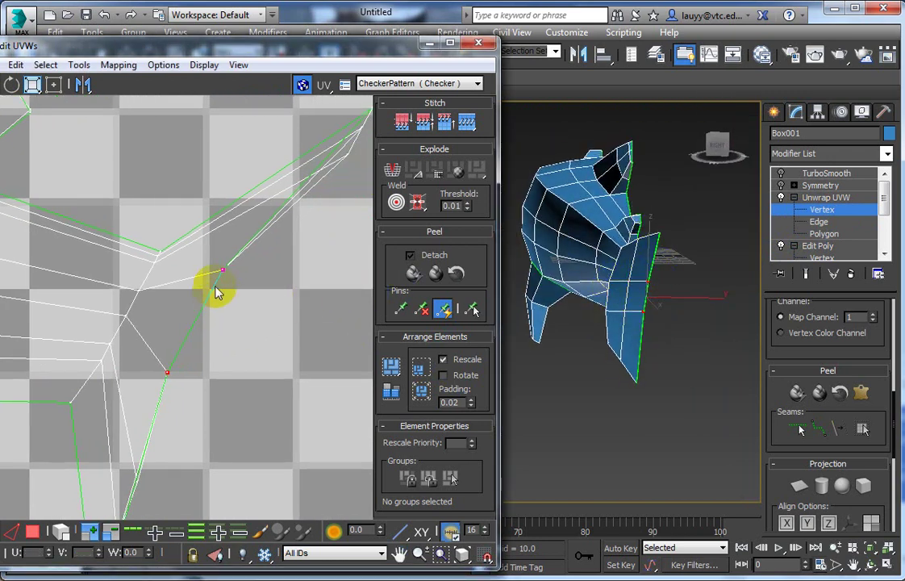
{"action": "left_click_drag", "start_coordinate": [224, 271], "coordinate": [363, 353]}
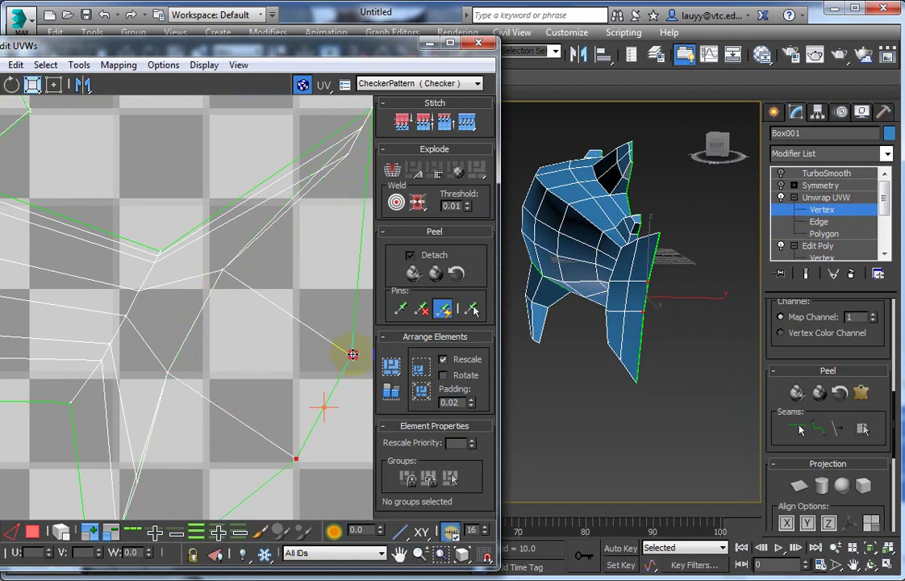
{"action": "left_click", "coordinate": [139, 289]}
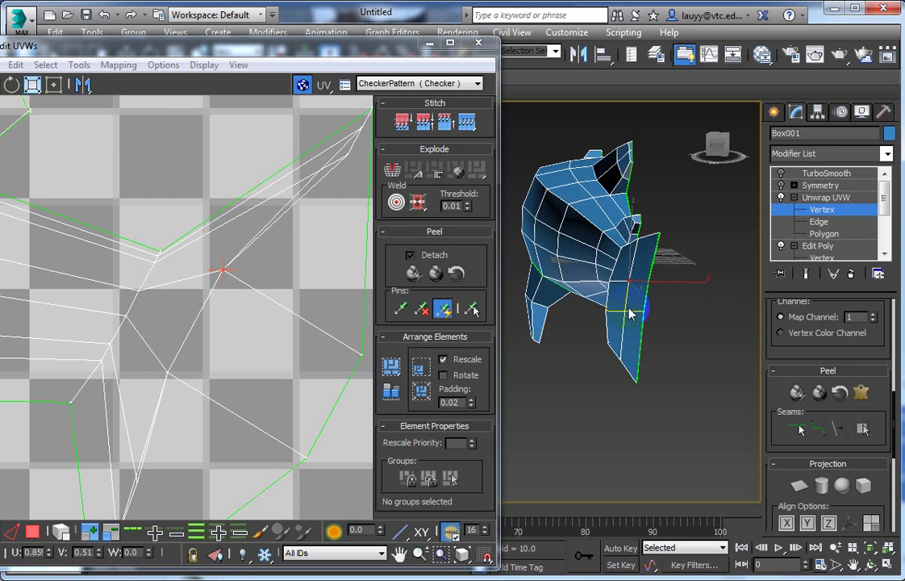
{"action": "left_click", "coordinate": [286, 332]}
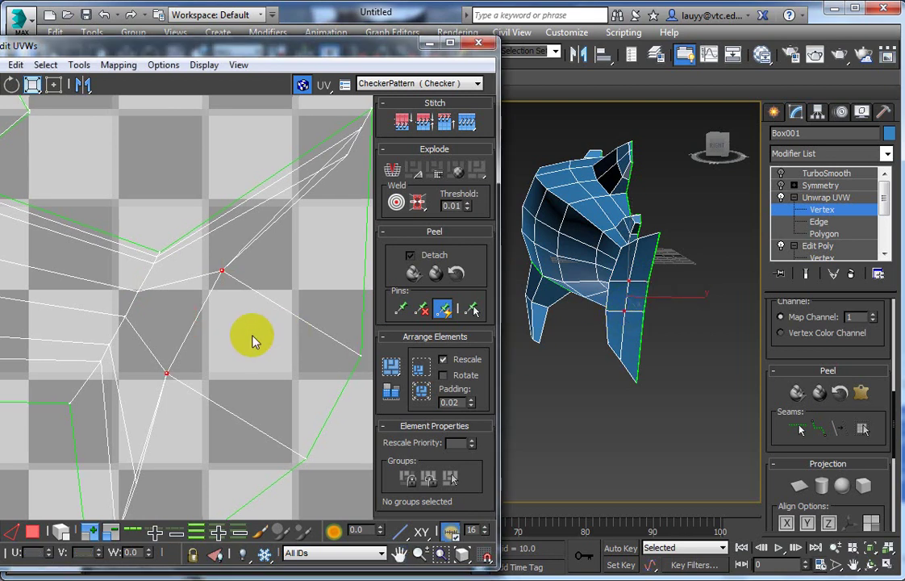
{"action": "left_click_drag", "start_coordinate": [224, 271], "coordinate": [313, 320]}
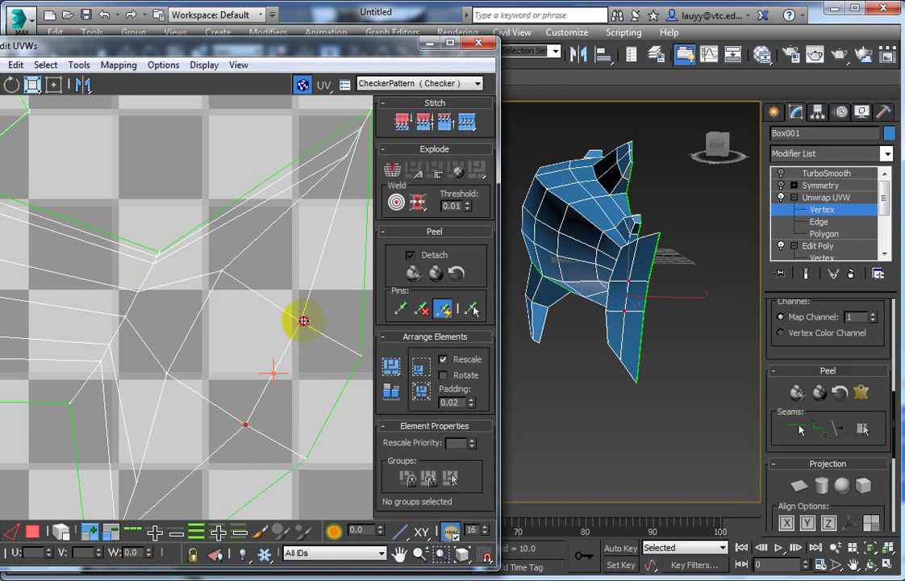
{"action": "left_click_drag", "start_coordinate": [313, 320], "coordinate": [297, 315]}
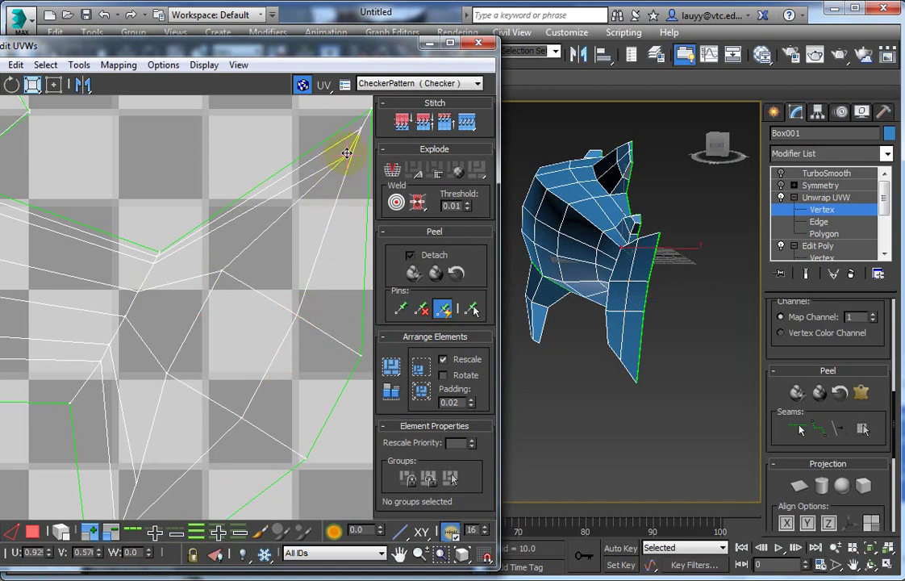
- Move the seam's tip vertex up and right and raise the neighbouring seam vertices
{"action": "middle_click_drag", "start_coordinate": [338, 150], "coordinate": [284, 328]}
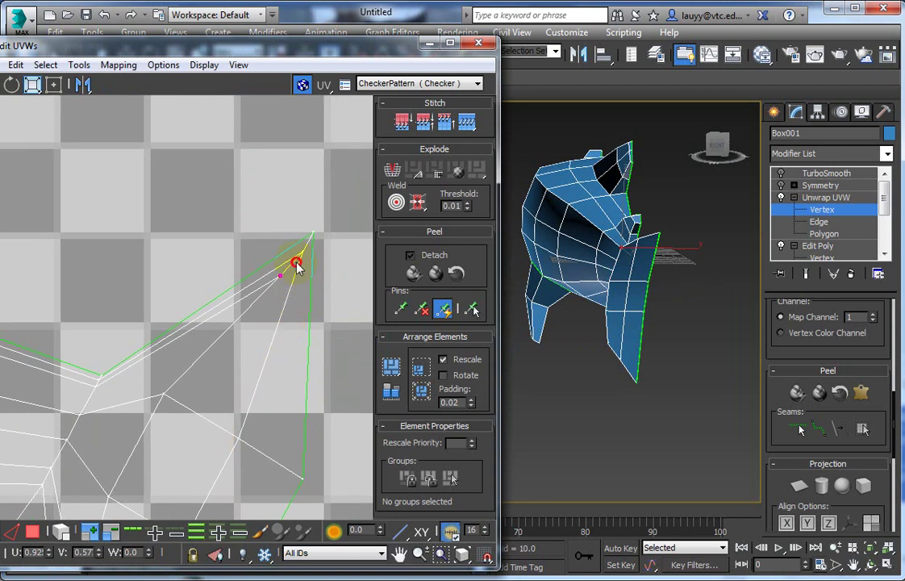
{"action": "left_click_drag", "start_coordinate": [315, 231], "coordinate": [339, 166]}
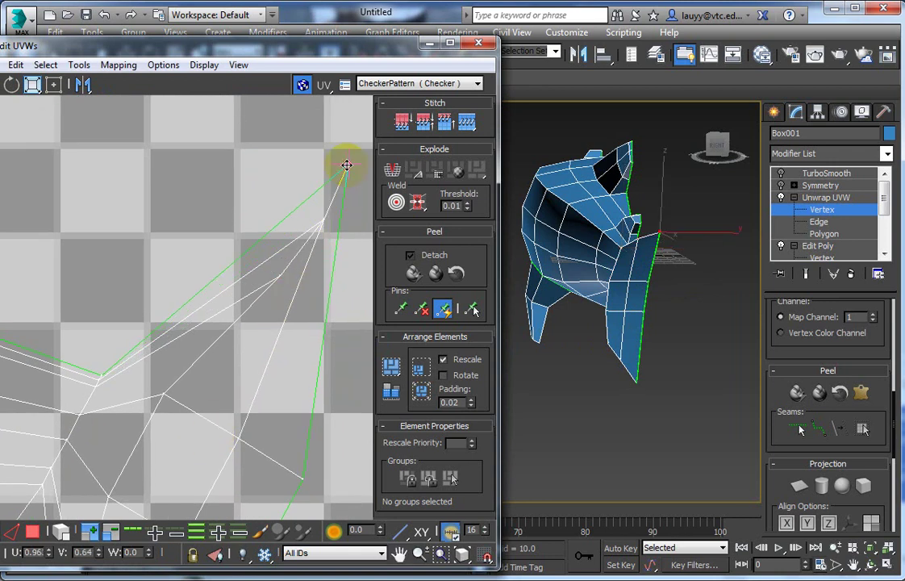
{"action": "middle_click_drag", "start_coordinate": [133, 327], "coordinate": [216, 303]}
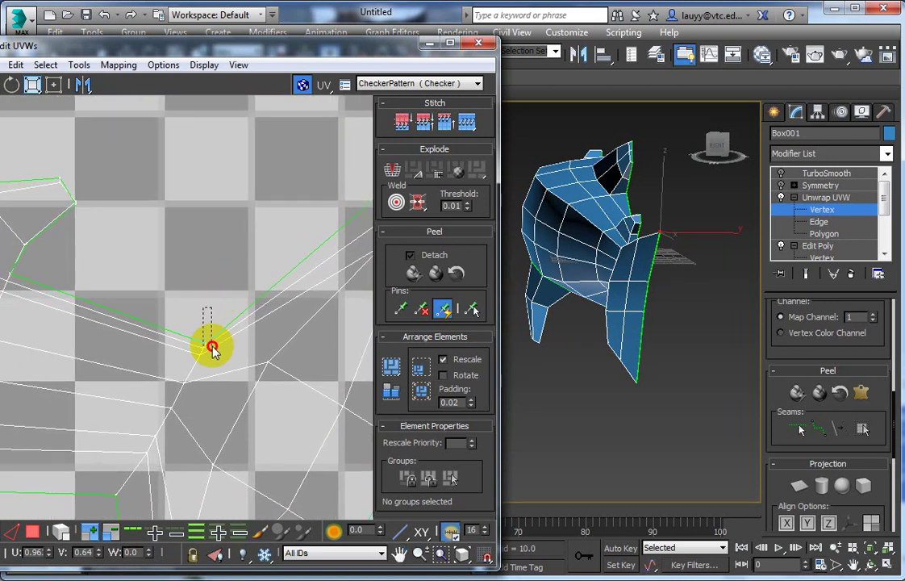
{"action": "mouse_move", "coordinate": [214, 355]}
{"action": "left_mouse_down"}
{"action": "mouse_move", "coordinate": [212, 311]}
{"action": "mouse_move", "coordinate": [226, 312]}
{"action": "mouse_move", "coordinate": [225, 281]}
{"action": "left_mouse_up"}
{"action": "mouse_move", "coordinate": [133, 278]}
{"action": "middle_mouse_down"}
{"action": "mouse_move", "coordinate": [208, 320]}
{"action": "mouse_move", "coordinate": [239, 359]}
{"action": "middle_mouse_up"}
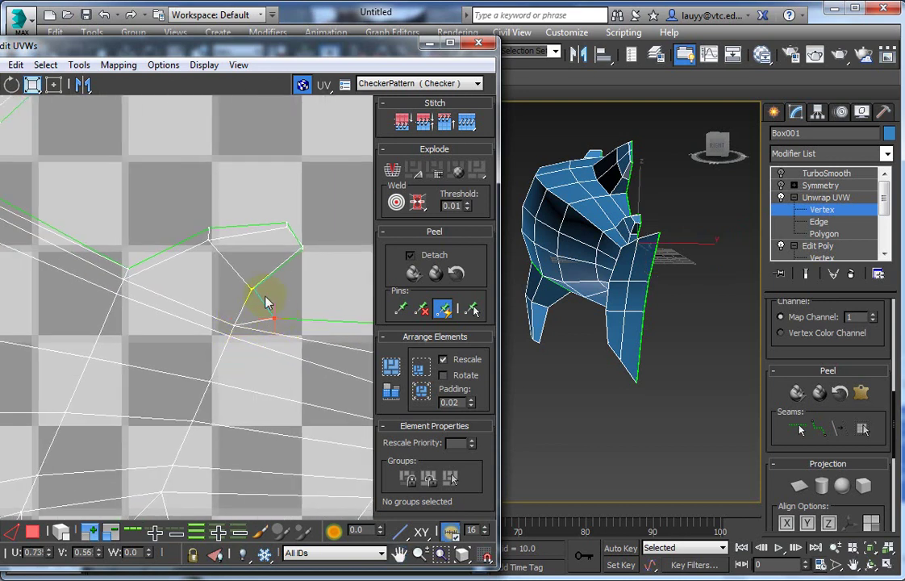
- Shift the first seam vertices right and up, lifting mouth-line vertices and lowering the corner
{"action": "left_click_drag", "start_coordinate": [254, 290], "coordinate": [284, 294]}
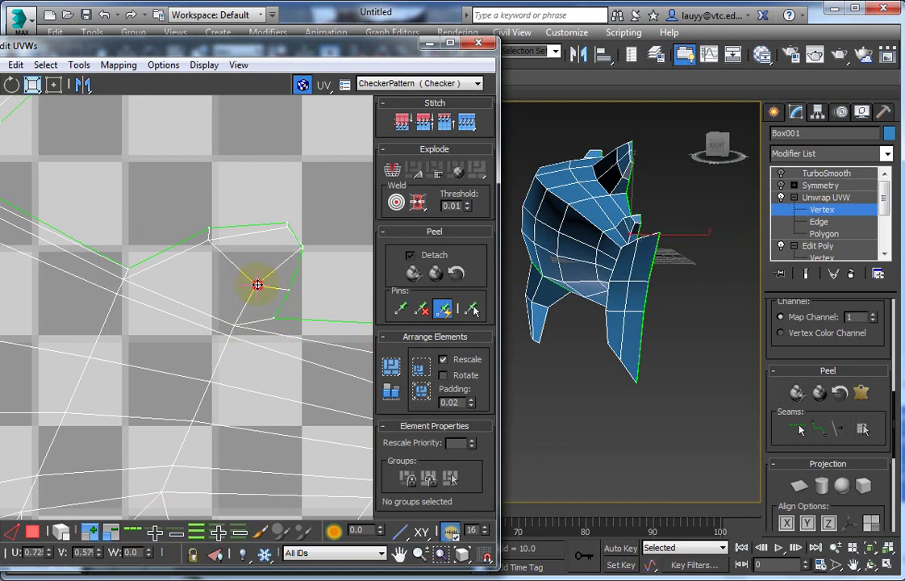
{"action": "mouse_move", "coordinate": [262, 283]}
{"action": "left_mouse_down"}
{"action": "mouse_move", "coordinate": [339, 238]}
{"action": "mouse_move", "coordinate": [296, 250]}
{"action": "mouse_move", "coordinate": [288, 203]}
{"action": "left_mouse_up"}
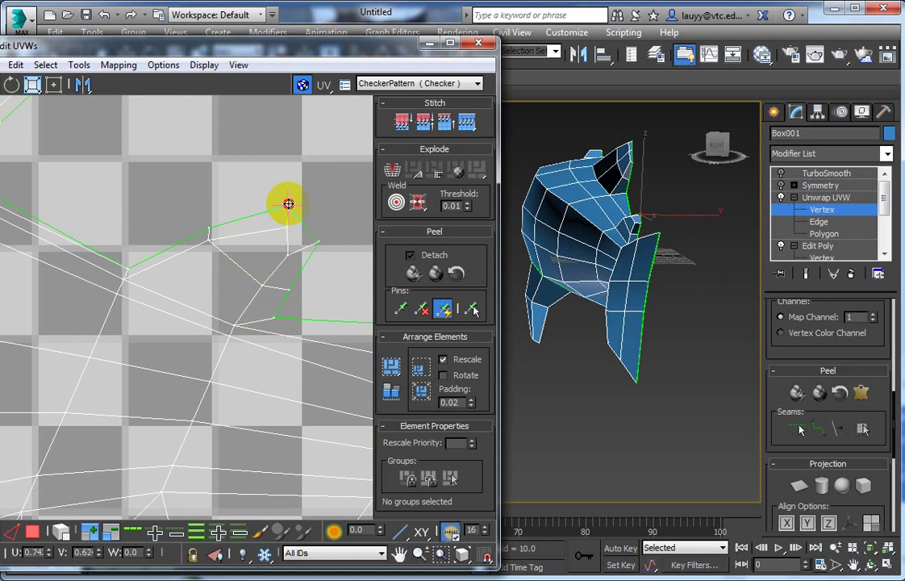
{"action": "left_click_drag", "start_coordinate": [208, 230], "coordinate": [206, 211]}
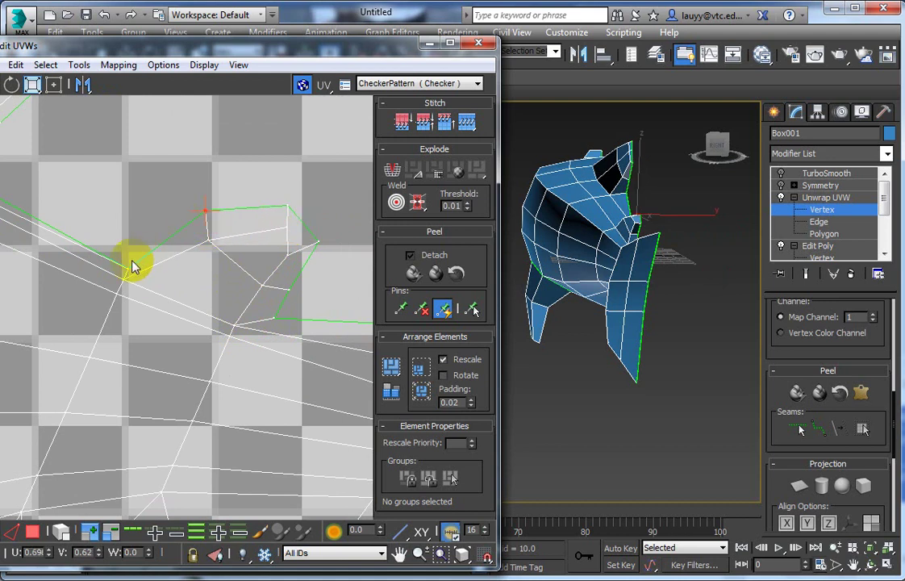
{"action": "left_click_drag", "start_coordinate": [127, 270], "coordinate": [129, 235]}
{"action": "left_click_drag", "start_coordinate": [286, 205], "coordinate": [281, 225]}
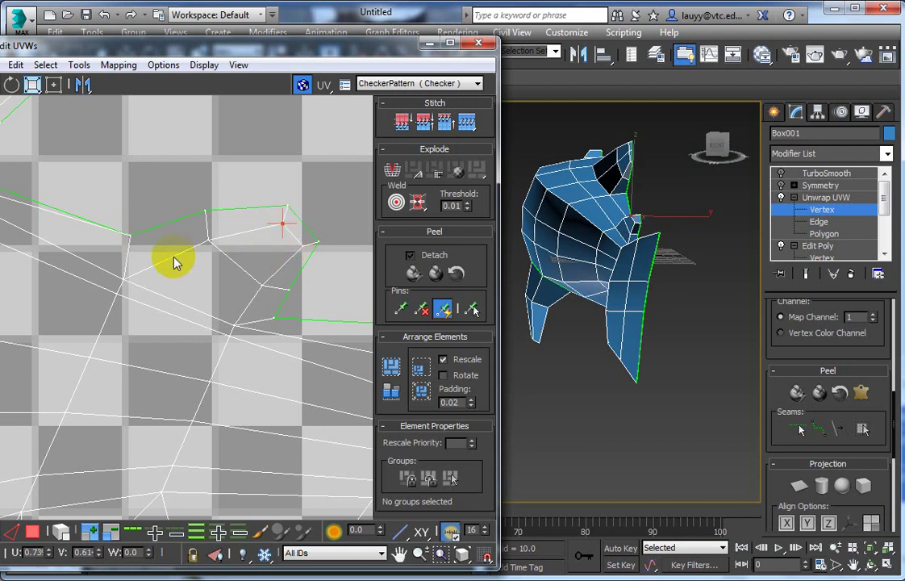
{"action": "mouse_move", "coordinate": [176, 258]}
{"action": "middle_mouse_down"}
{"action": "mouse_move", "coordinate": [307, 283]}
{"action": "mouse_move", "coordinate": [216, 296]}
{"action": "middle_mouse_up"}
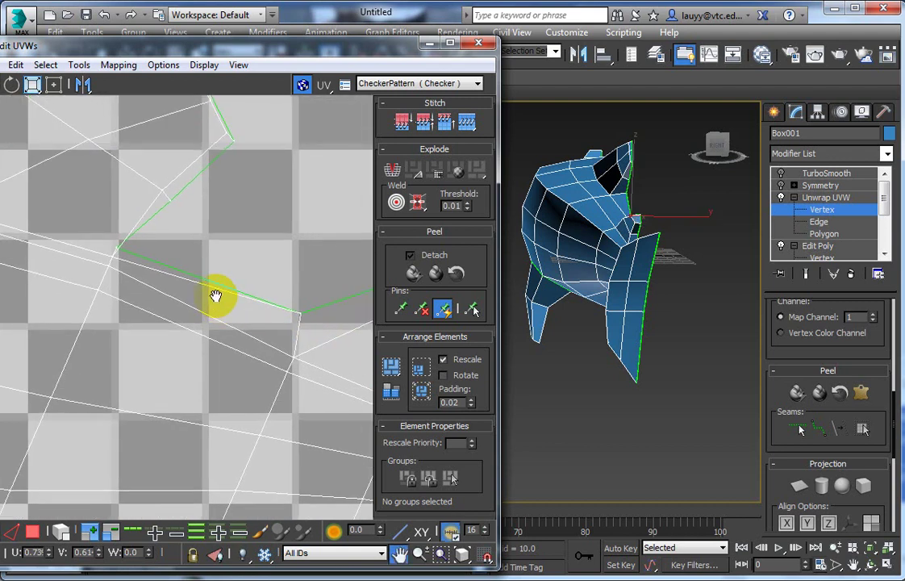
- Align the next mouth-seam vertices, raising them into line along the seam
{"action": "left_click_drag", "start_coordinate": [118, 249], "coordinate": [166, 256]}
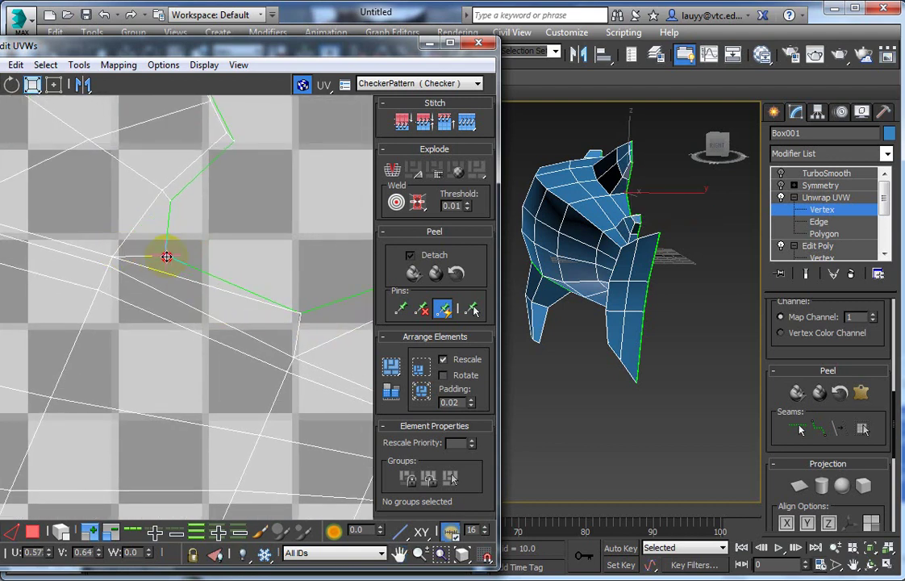
{"action": "middle_click_drag", "start_coordinate": [192, 212], "coordinate": [248, 364]}
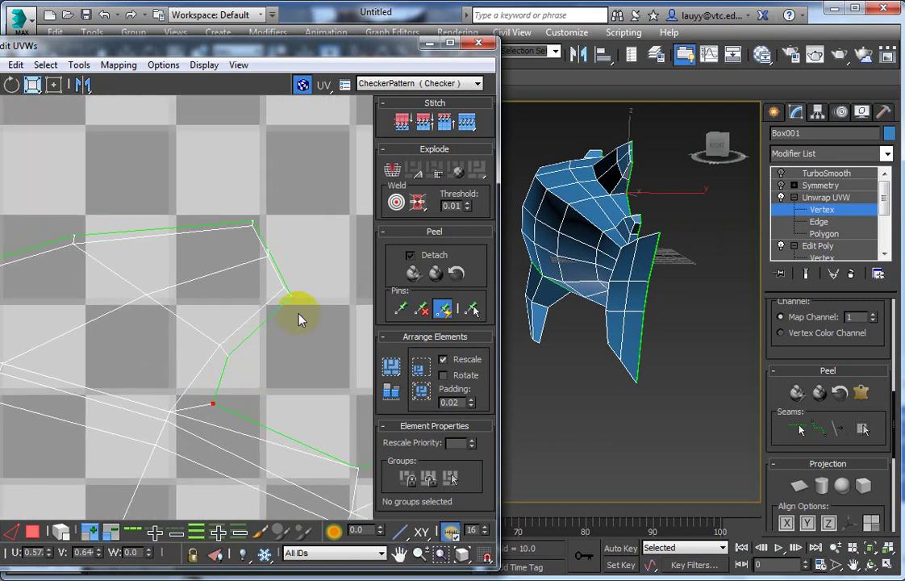
{"action": "left_click_drag", "start_coordinate": [289, 294], "coordinate": [318, 290]}
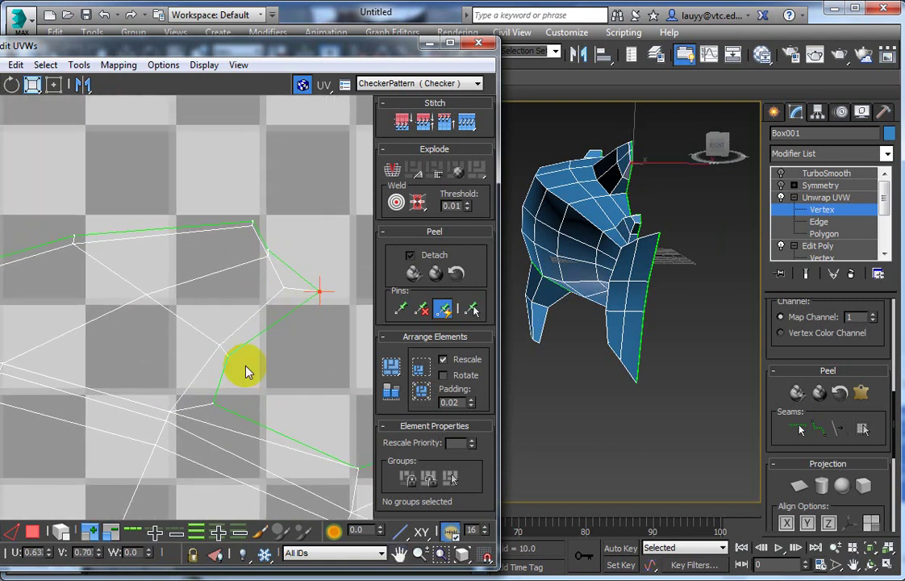
{"action": "mouse_move", "coordinate": [268, 254]}
{"action": "left_mouse_down"}
{"action": "mouse_move", "coordinate": [287, 235]}
{"action": "mouse_move", "coordinate": [244, 195]}
{"action": "left_mouse_up"}
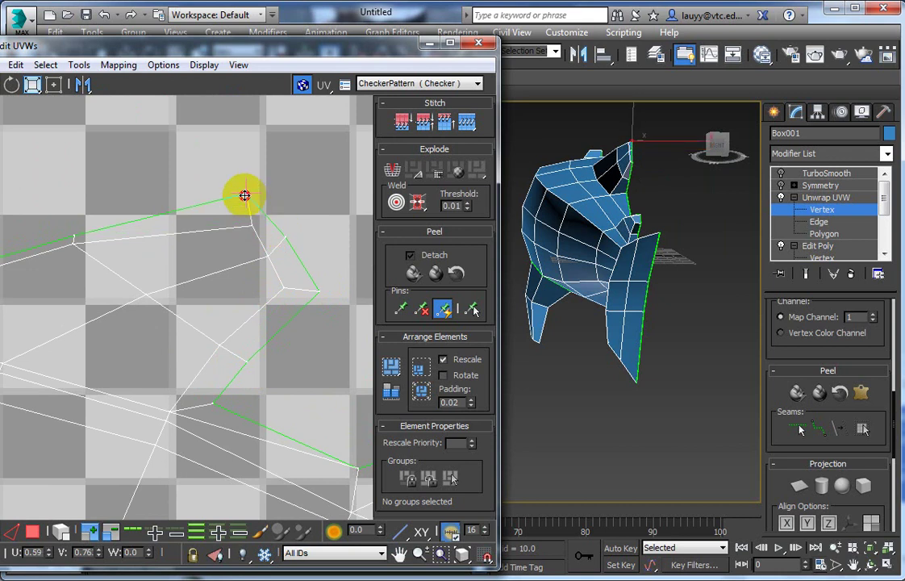
{"action": "middle_click_drag", "start_coordinate": [244, 195], "coordinate": [352, 234]}
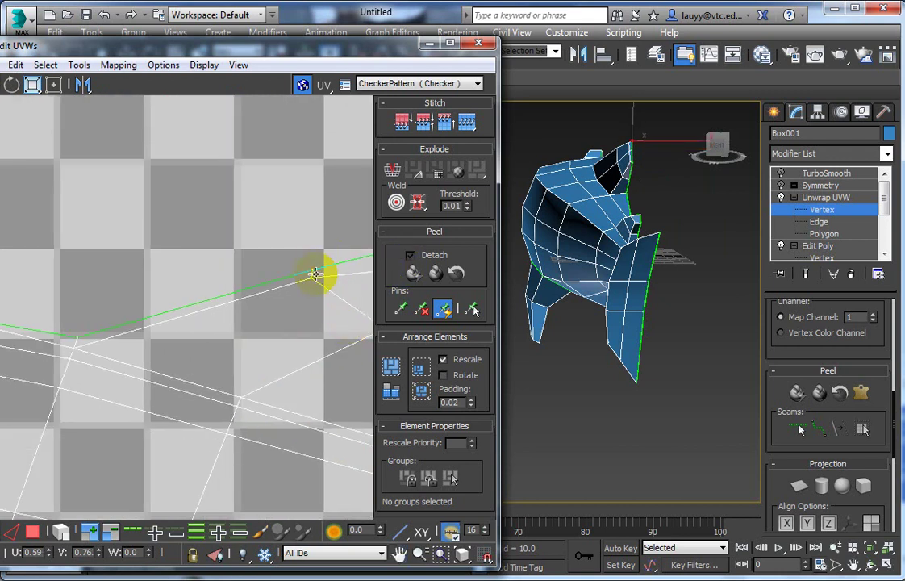
{"action": "left_click_drag", "start_coordinate": [308, 281], "coordinate": [300, 234]}
{"action": "middle_click_drag", "start_coordinate": [104, 289], "coordinate": [262, 251]}
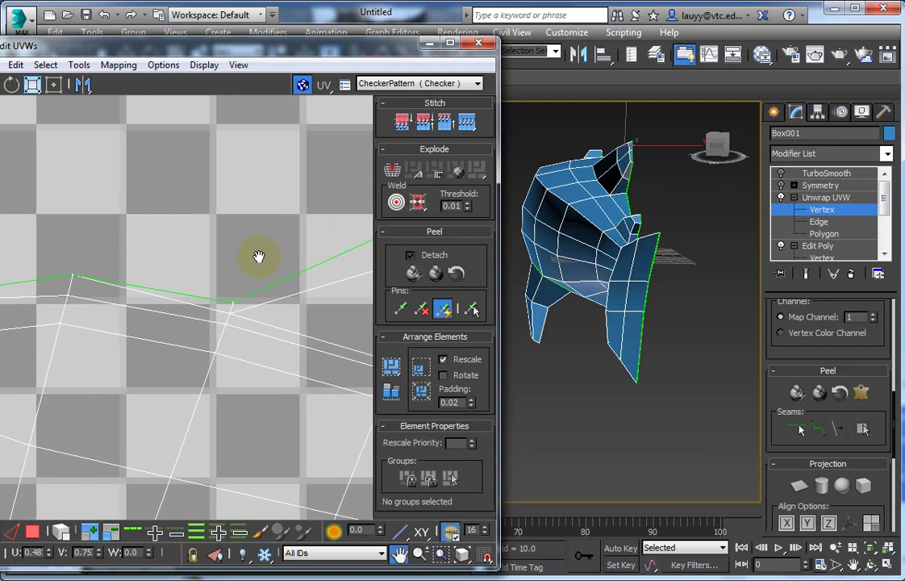
{"action": "left_click_drag", "start_coordinate": [248, 305], "coordinate": [238, 268]}
- Select a vertex near the seam, move it into place and shift the following one left
{"action": "scroll", "coordinate": [105, 303], "scroll_direction": "down", "scroll_amount": 2}
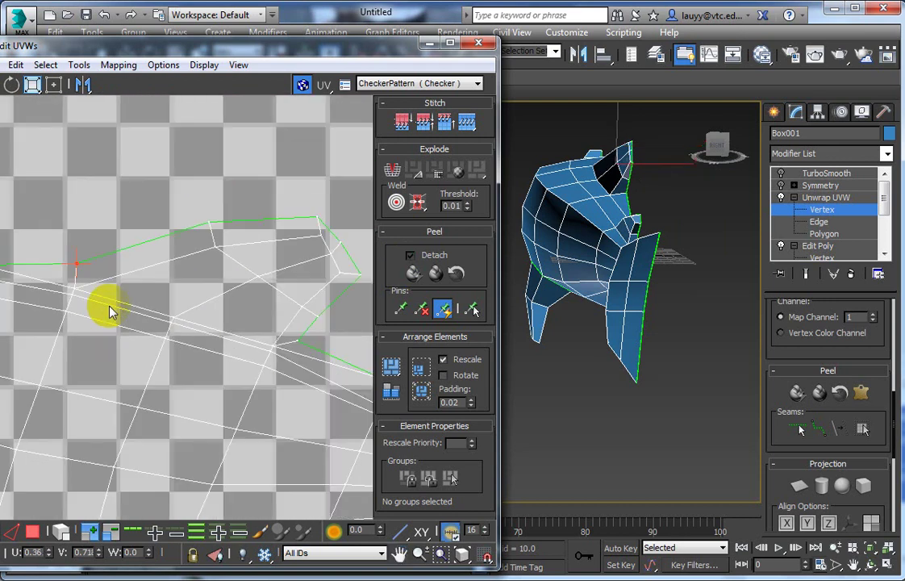
{"action": "left_click", "coordinate": [274, 346]}
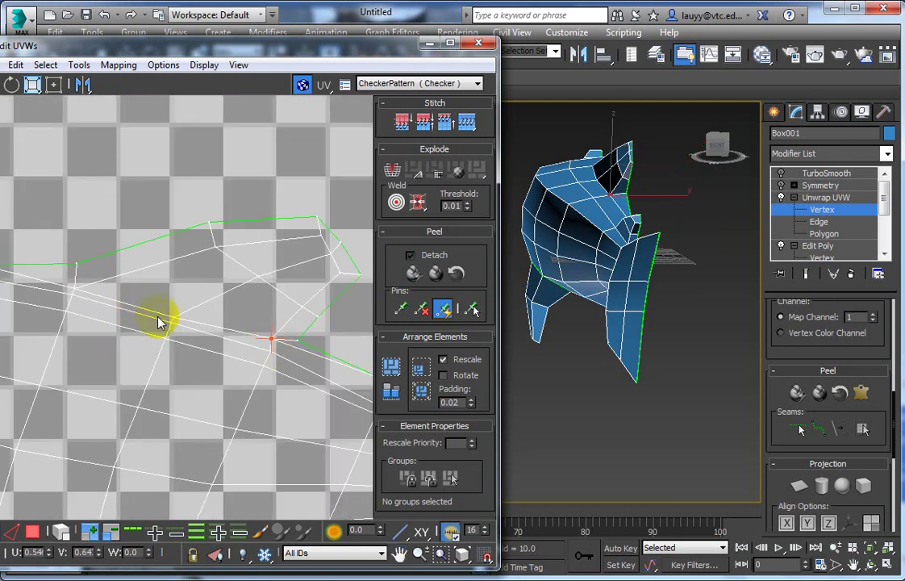
{"action": "mouse_move", "coordinate": [157, 317]}
{"action": "left_mouse_down"}
{"action": "mouse_move", "coordinate": [176, 317]}
{"action": "mouse_move", "coordinate": [184, 305]}
{"action": "left_mouse_up"}
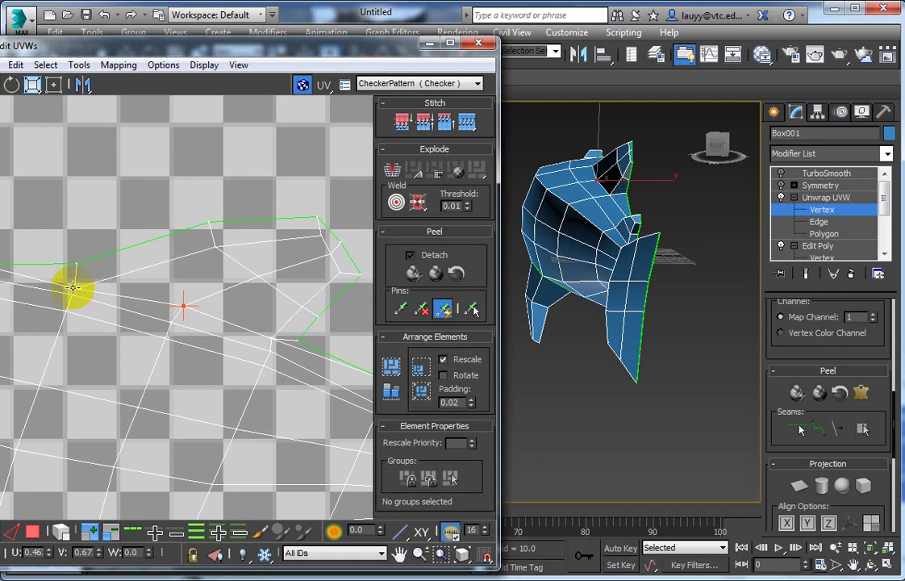
{"action": "left_click_drag", "start_coordinate": [73, 287], "coordinate": [74, 276]}
{"action": "middle_click_drag", "start_coordinate": [75, 276], "coordinate": [251, 326]}
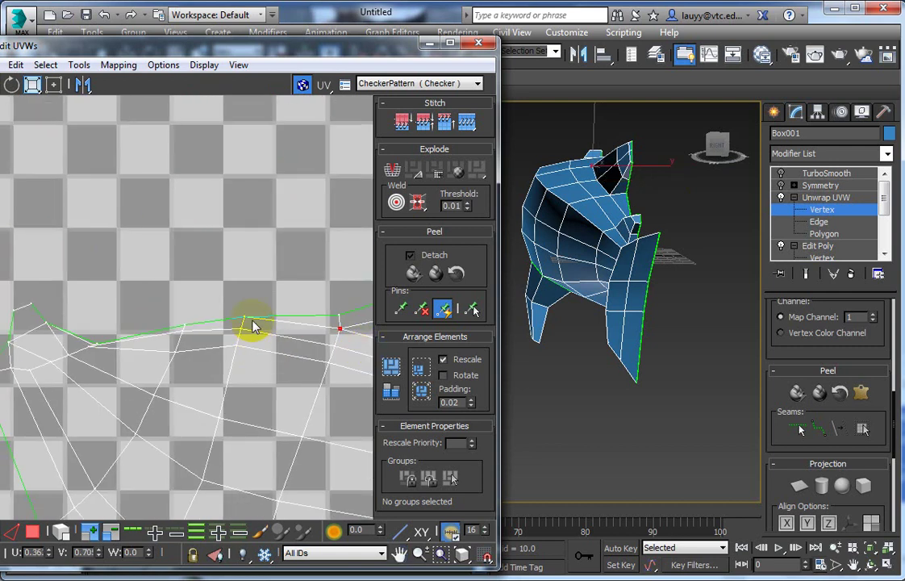
{"action": "left_click_drag", "start_coordinate": [242, 317], "coordinate": [180, 316]}
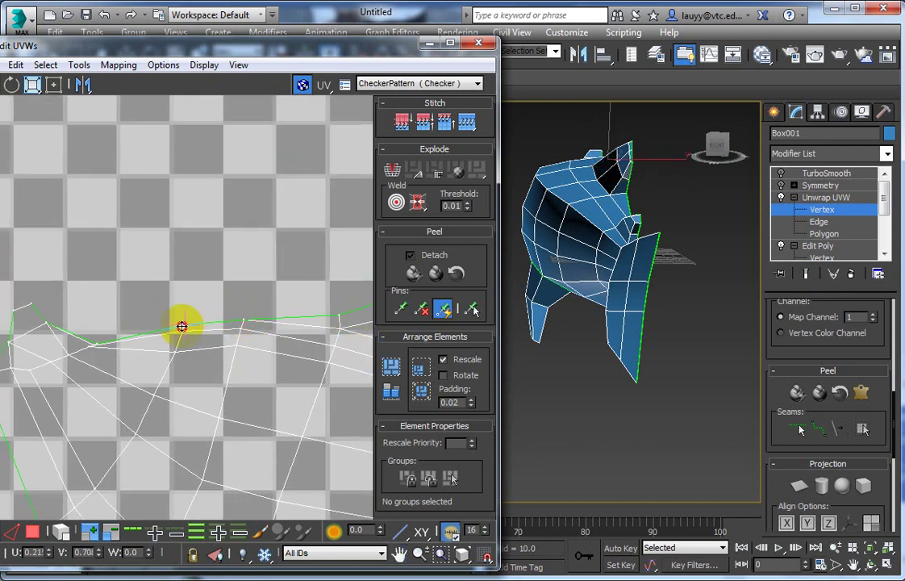
- Lift and pull the next vertices along the seam to smooth its curve
{"action": "scroll", "coordinate": [190, 345], "scroll_direction": "up", "scroll_amount": 4}
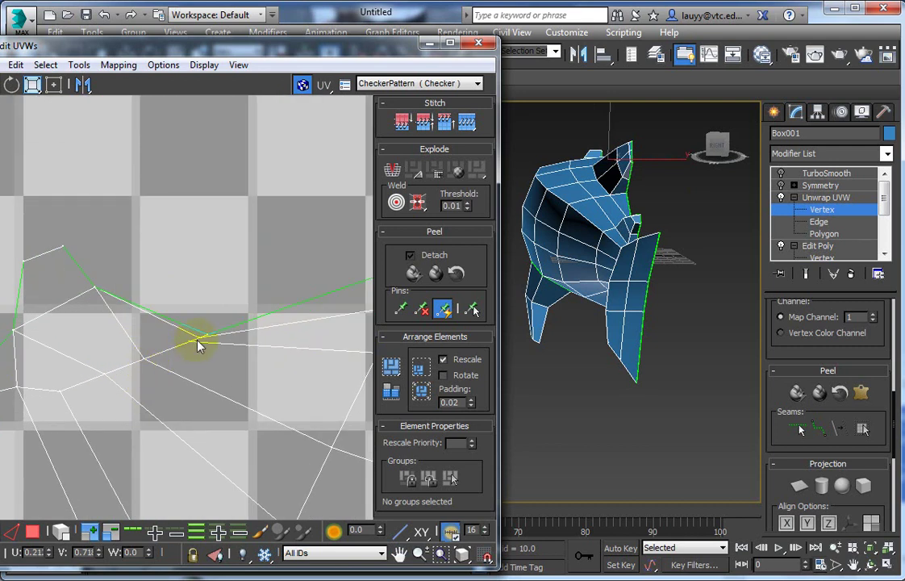
{"action": "left_click_drag", "start_coordinate": [208, 333], "coordinate": [225, 295]}
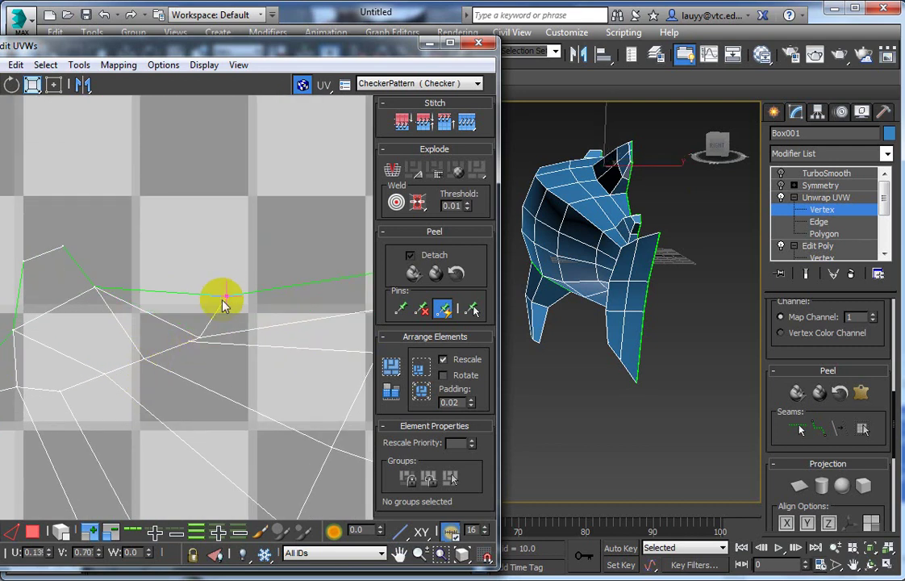
{"action": "left_click", "coordinate": [94, 286]}
{"action": "mouse_move", "coordinate": [95, 286]}
{"action": "left_mouse_down"}
{"action": "mouse_move", "coordinate": [137, 266]}
{"action": "mouse_move", "coordinate": [69, 299]}
{"action": "mouse_move", "coordinate": [139, 254]}
{"action": "left_mouse_up"}
{"action": "left_click_drag", "start_coordinate": [70, 302], "coordinate": [87, 287]}
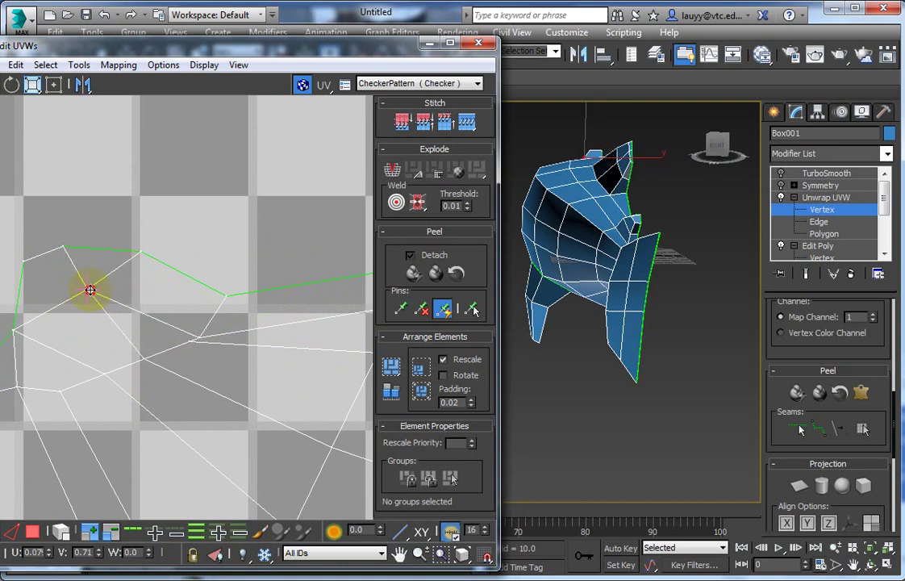
{"action": "middle_click_drag", "start_coordinate": [121, 337], "coordinate": [117, 333]}
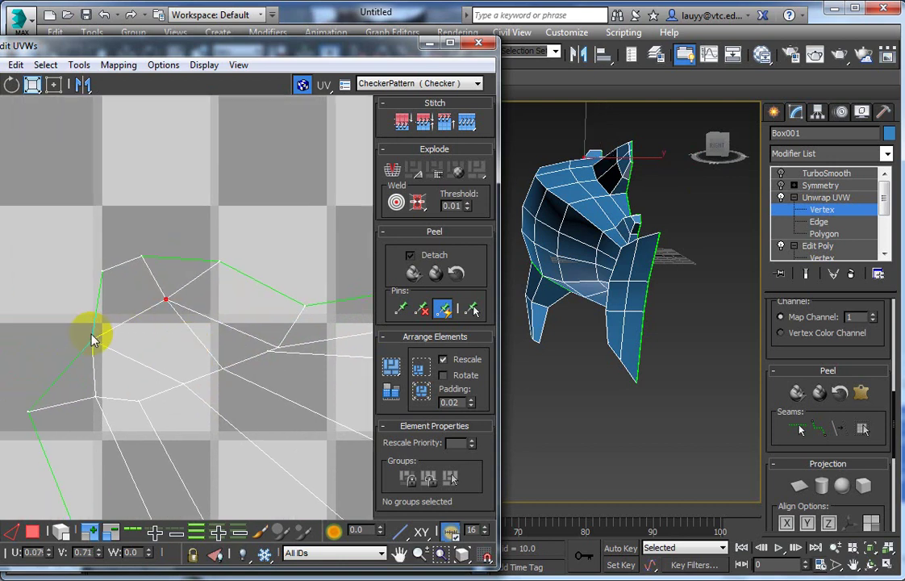
{"action": "mouse_move", "coordinate": [91, 338]}
{"action": "left_mouse_down"}
{"action": "mouse_move", "coordinate": [117, 330]}
{"action": "mouse_move", "coordinate": [46, 325]}
{"action": "mouse_move", "coordinate": [104, 323]}
{"action": "left_mouse_up"}
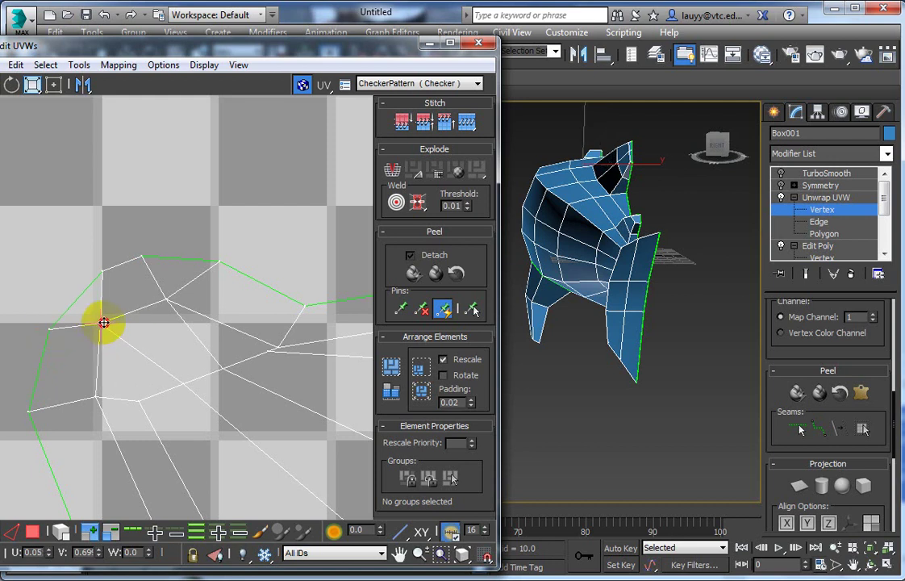
- Raise and nudge the remaining vertices near the seam and along the layout's lower edge
{"action": "scroll", "coordinate": [232, 343], "scroll_direction": "down", "scroll_amount": 1}
{"action": "scroll", "coordinate": [230, 347], "scroll_direction": "down", "scroll_amount": 2}
{"action": "scroll", "coordinate": [230, 346], "scroll_direction": "up", "scroll_amount": 3}
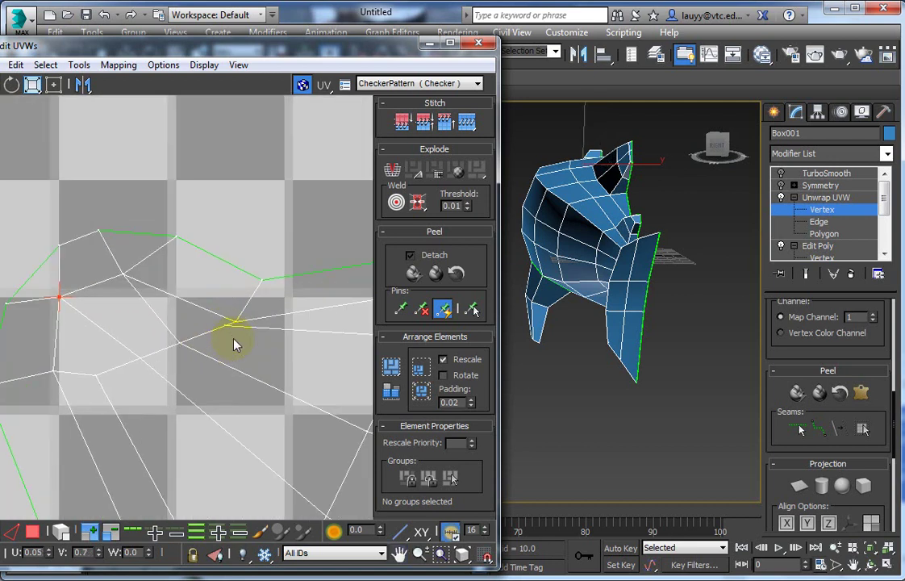
{"action": "left_click_drag", "start_coordinate": [234, 320], "coordinate": [243, 294]}
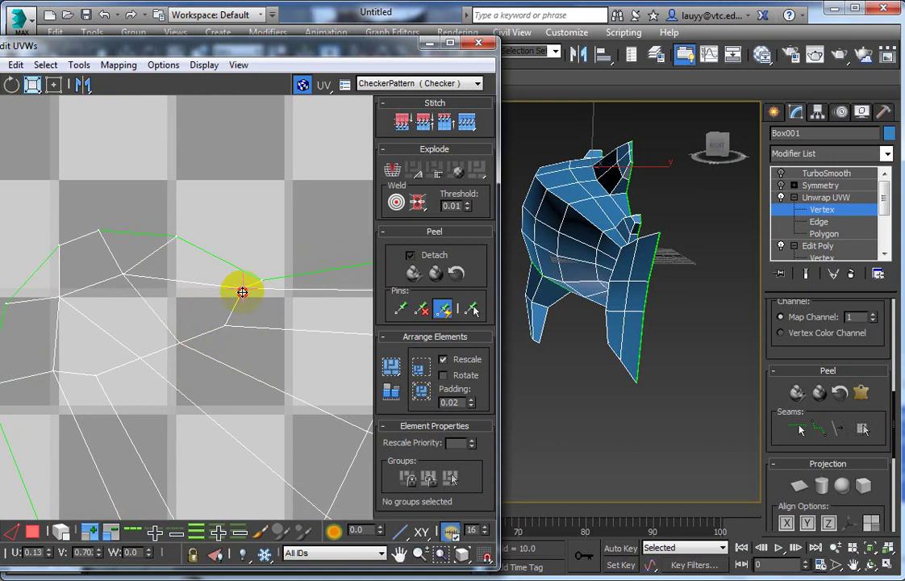
{"action": "left_click_drag", "start_coordinate": [95, 376], "coordinate": [96, 370]}
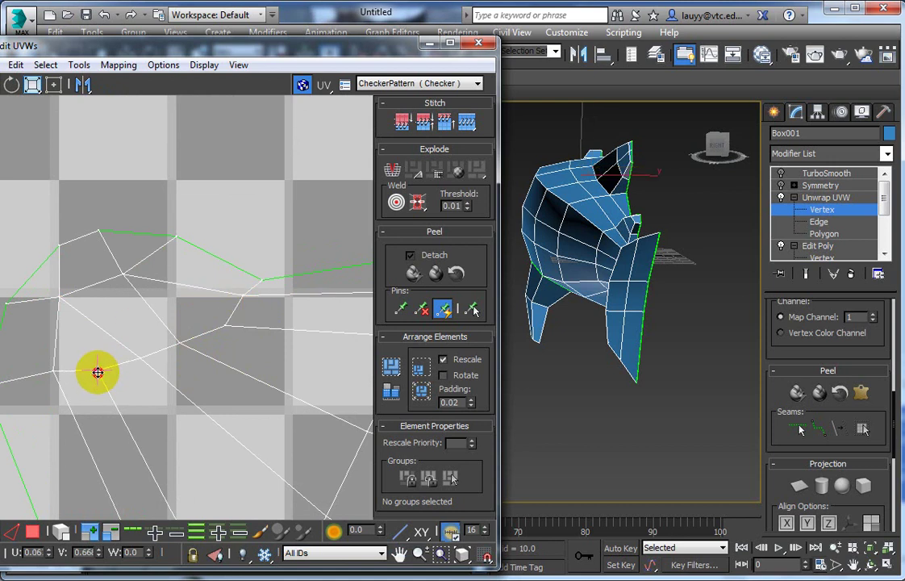
{"action": "left_click_drag", "start_coordinate": [224, 332], "coordinate": [220, 325]}
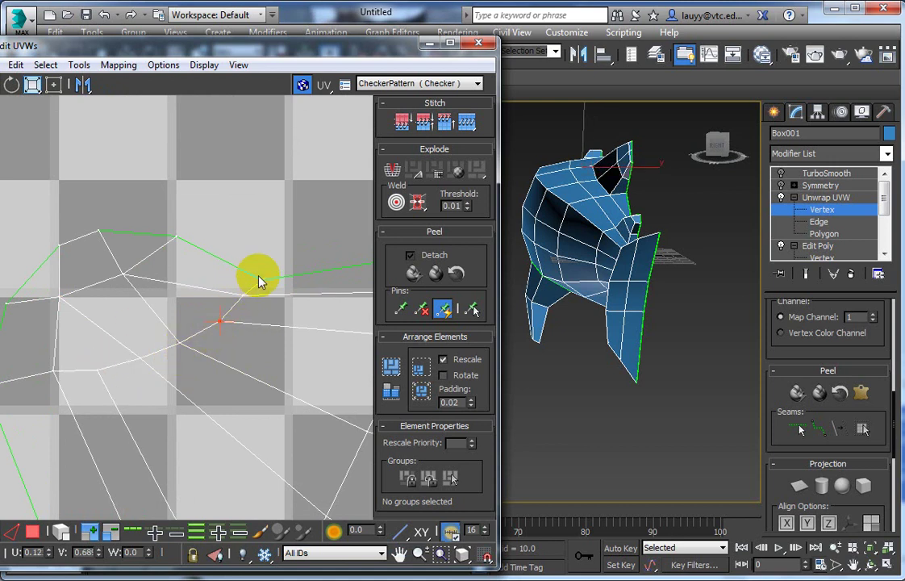
{"action": "scroll", "coordinate": [242, 266], "scroll_direction": "down", "scroll_amount": 2}
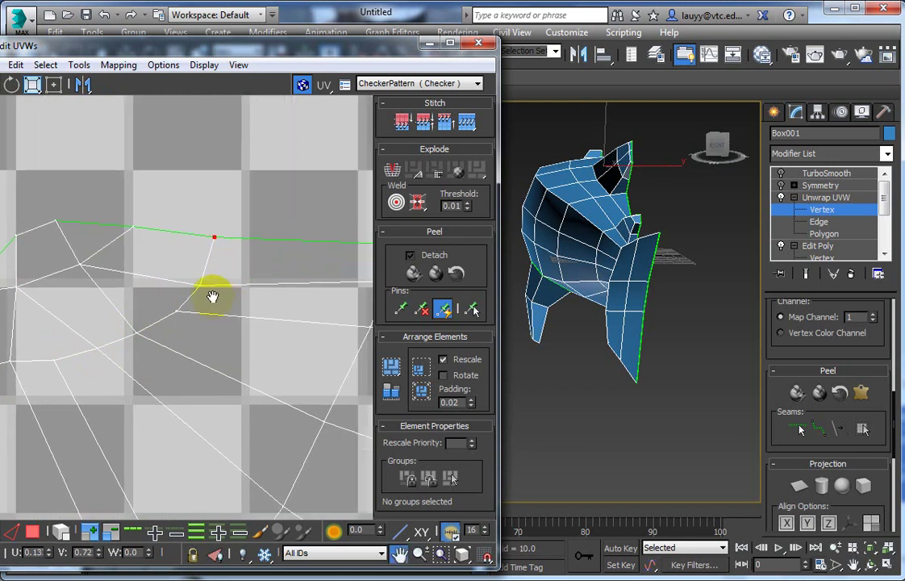
{"action": "scroll", "coordinate": [214, 292], "scroll_direction": "down", "scroll_amount": 3}
- Frame the whole UV layout and select all polygons in polygon mode
{"action": "scroll", "coordinate": [242, 313], "scroll_direction": "down", "scroll_amount": 2}
{"action": "scroll", "coordinate": [175, 266], "scroll_direction": "down", "scroll_amount": 2}
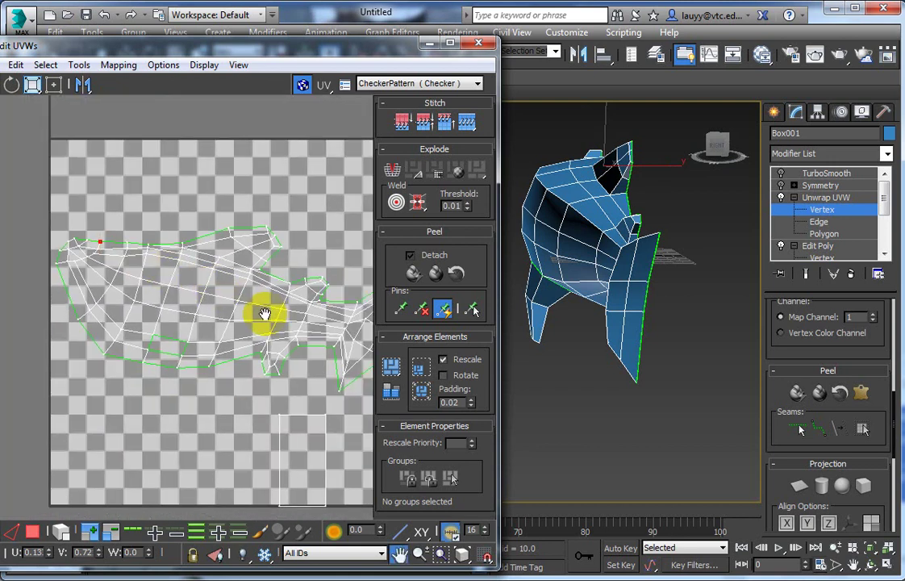
{"action": "mouse_move", "coordinate": [262, 313]}
{"action": "middle_mouse_down"}
{"action": "mouse_move", "coordinate": [232, 314]}
{"action": "mouse_move", "coordinate": [226, 324]}
{"action": "mouse_move", "coordinate": [252, 332]}
{"action": "middle_mouse_up"}
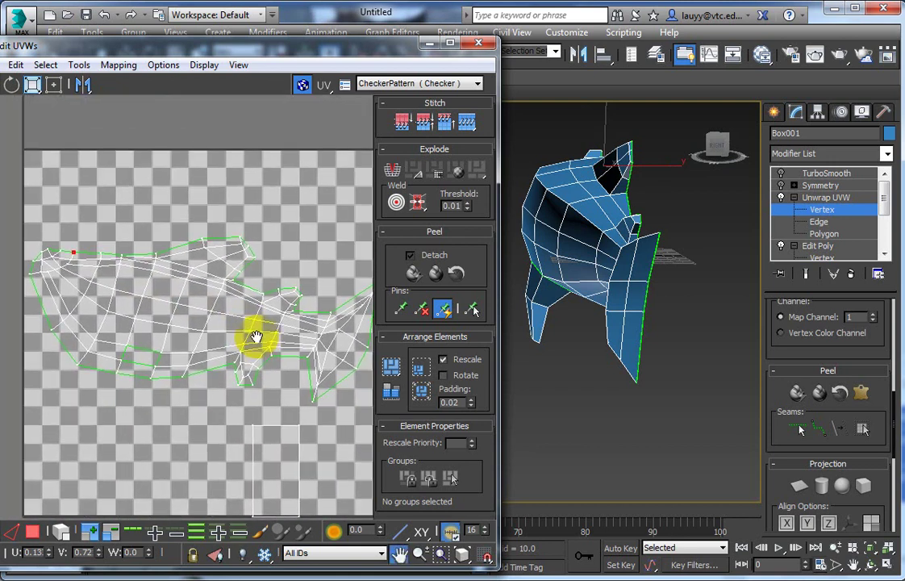
{"action": "left_click", "coordinate": [824, 233]}
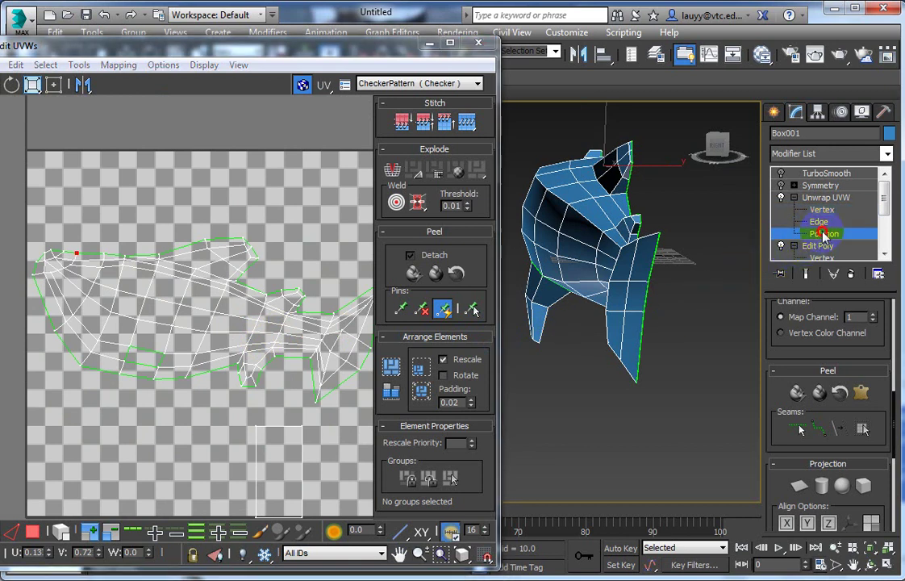
{"action": "key", "text": "ctrl+a"}
- Select the two polygons on the shark's lower fin, viewed from below
{"action": "scroll", "coordinate": [629, 324], "scroll_direction": "up", "scroll_amount": 4}
{"action": "middle_click_drag", "start_coordinate": [674, 326], "coordinate": [678, 323], "text": "alt"}
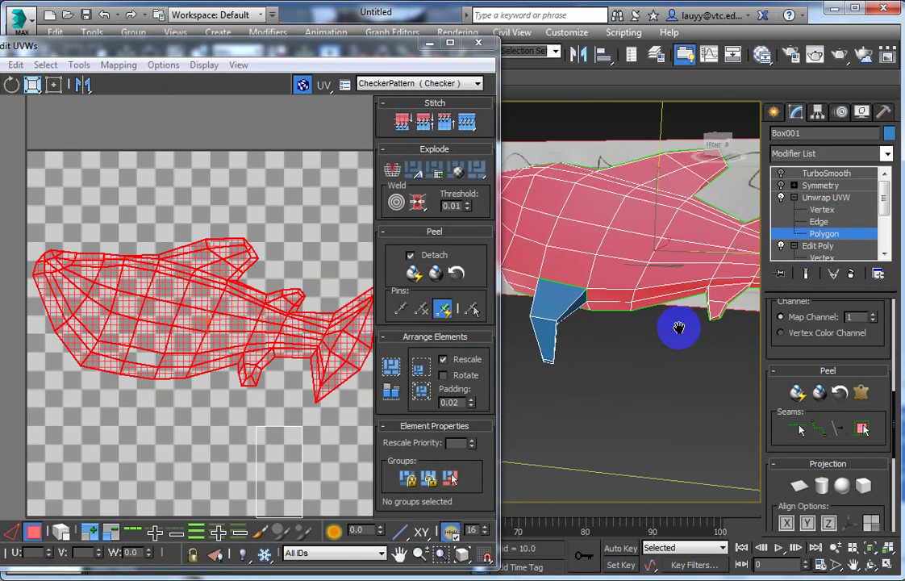
{"action": "left_click", "coordinate": [569, 310]}
{"action": "middle_click_drag", "start_coordinate": [623, 334], "coordinate": [585, 329], "text": "alt"}
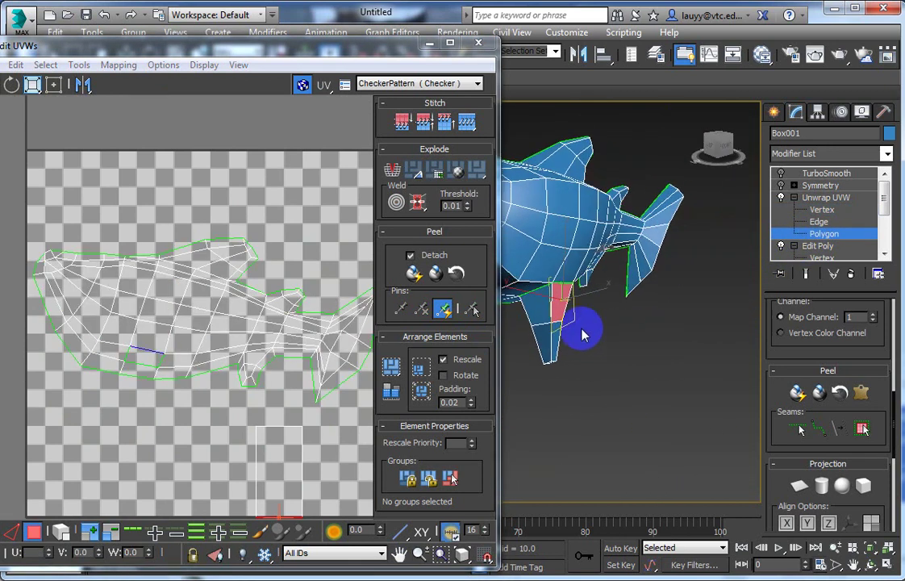
{"action": "left_click", "coordinate": [554, 337], "text": "ctrl"}
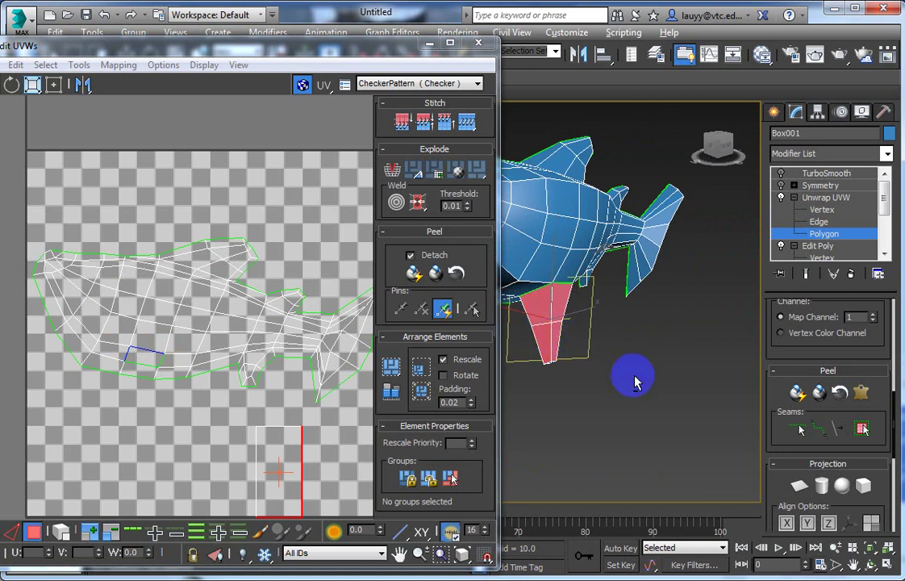
{"action": "mouse_move", "coordinate": [632, 373]}
{"action": "middle_mouse_down", "text": "alt"}
{"action": "mouse_move", "coordinate": [506, 381]}
{"action": "mouse_move", "coordinate": [559, 379]}
{"action": "middle_mouse_up", "text": "alt"}
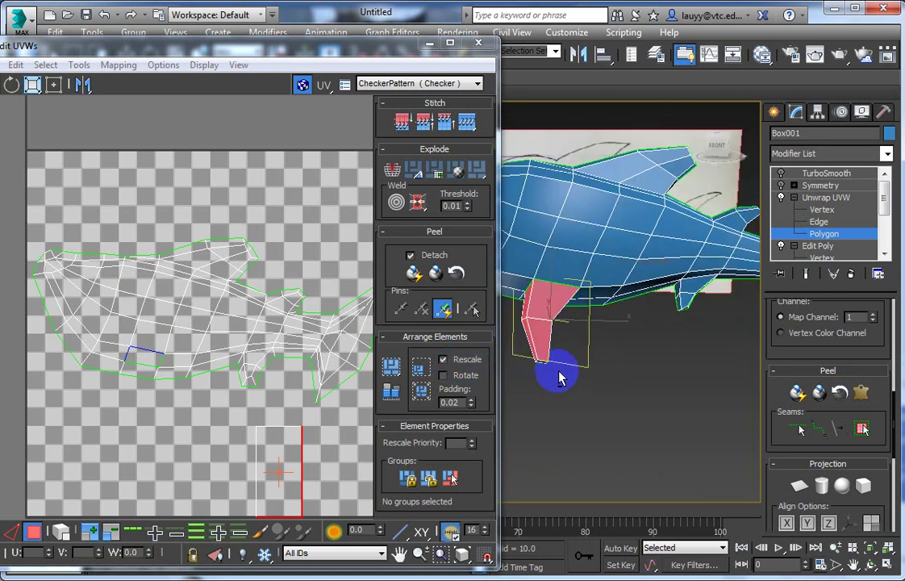
- Planar-map the selected fin polygons aligned to the Y axis
{"action": "left_click", "coordinate": [799, 484]}
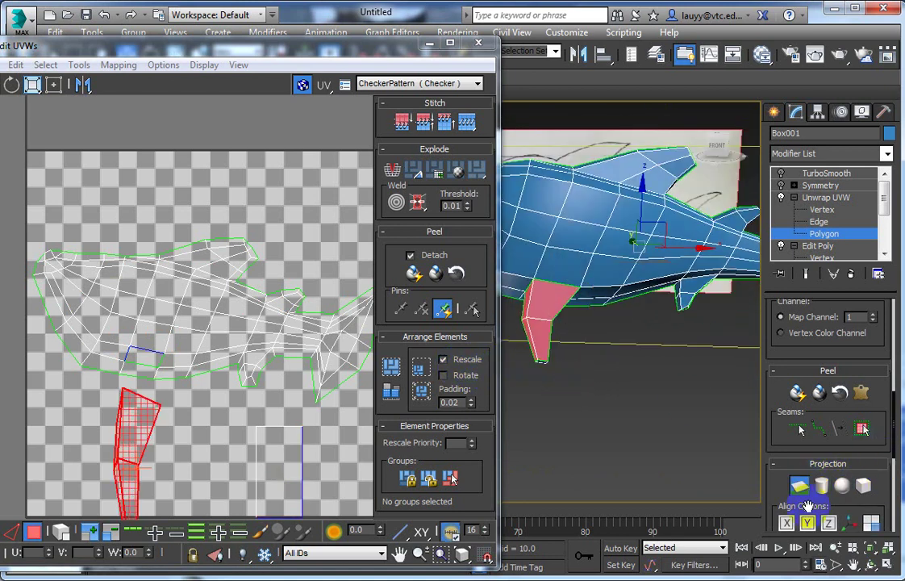
{"action": "left_click", "coordinate": [807, 523]}
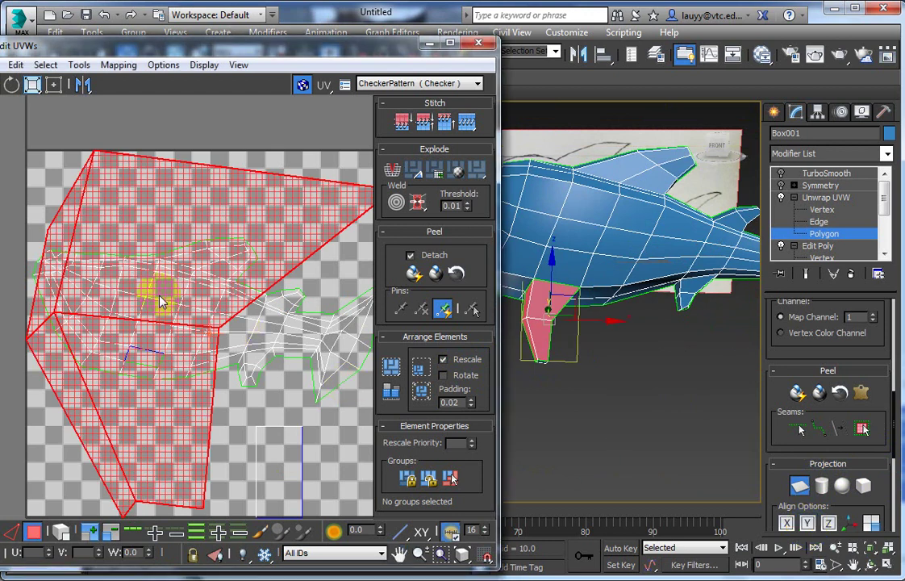
{"action": "left_click", "coordinate": [38, 533]}
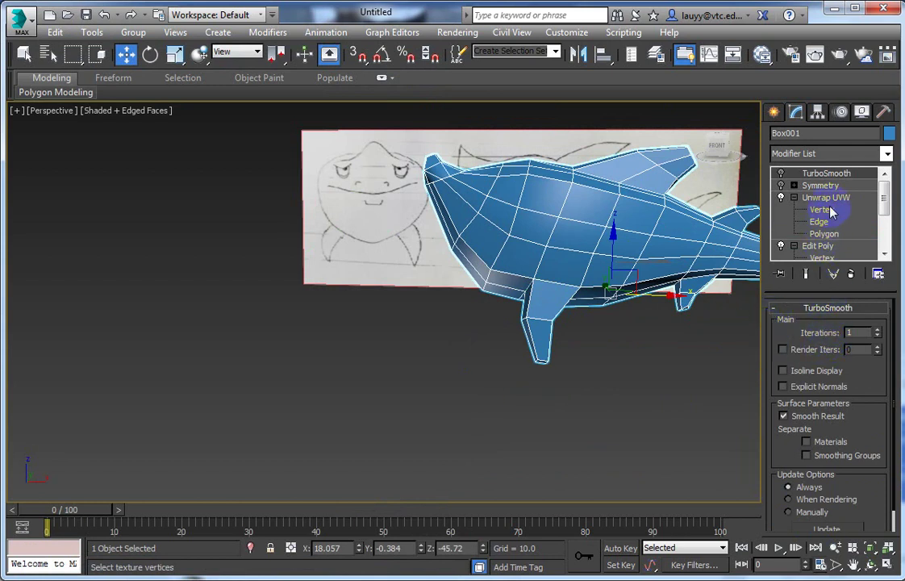
- Reopen the shark's Unwrap UVW layout in the UV editor
{"action": "scroll", "coordinate": [857, 379], "scroll_direction": "up", "scroll_amount": 2}
{"action": "scroll", "coordinate": [854, 409], "scroll_direction": "up", "scroll_amount": 2}
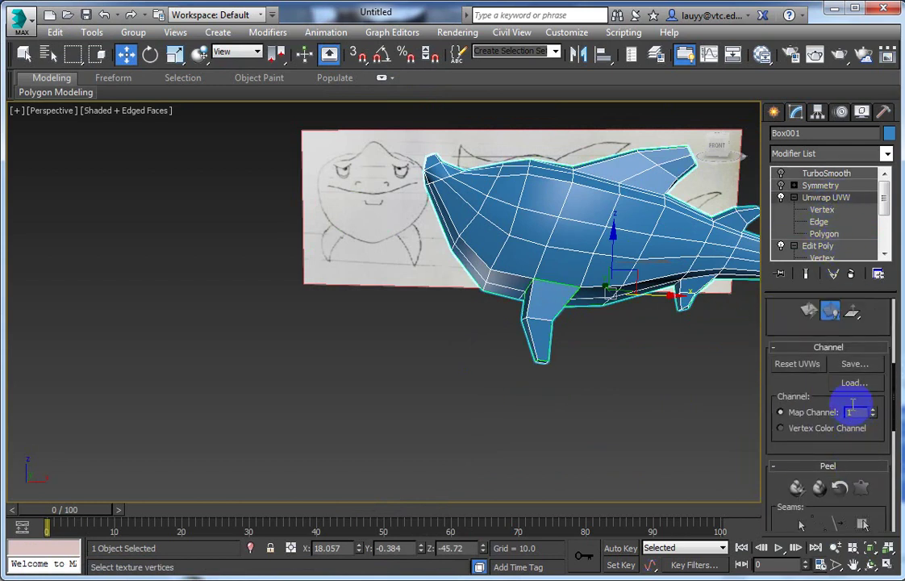
{"action": "scroll", "coordinate": [849, 371], "scroll_direction": "up", "scroll_amount": 1}
{"action": "scroll", "coordinate": [851, 350], "scroll_direction": "up", "scroll_amount": 3}
{"action": "left_click", "coordinate": [828, 395]}
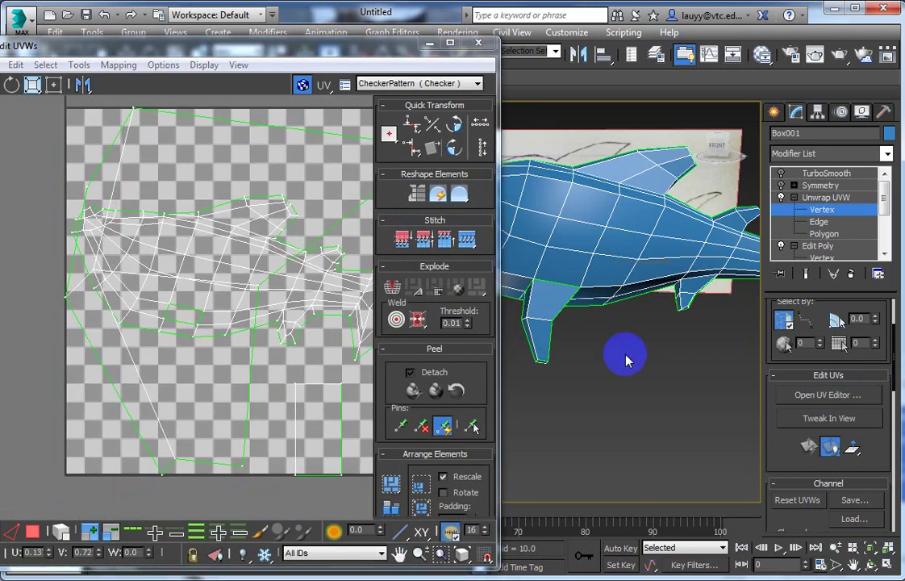
- Move the selected UV faces down and left, away from the body layout
{"action": "left_click", "coordinate": [32, 530]}
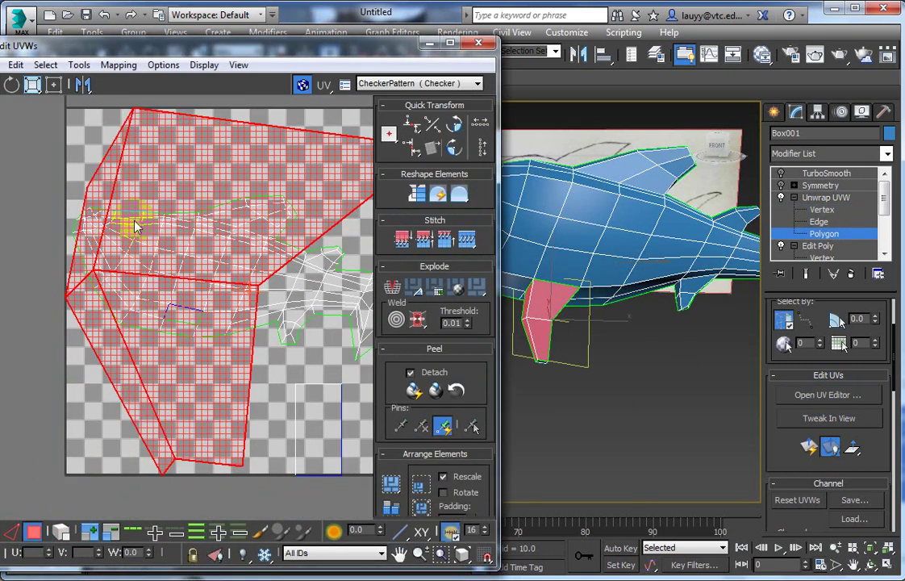
{"action": "mouse_move", "coordinate": [111, 199]}
{"action": "left_mouse_down"}
{"action": "mouse_move", "coordinate": [110, 374]}
{"action": "mouse_move", "coordinate": [207, 227]}
{"action": "mouse_move", "coordinate": [207, 268]}
{"action": "mouse_move", "coordinate": [104, 370]}
{"action": "mouse_move", "coordinate": [68, 345]}
{"action": "mouse_move", "coordinate": [62, 393]}
{"action": "left_mouse_up"}
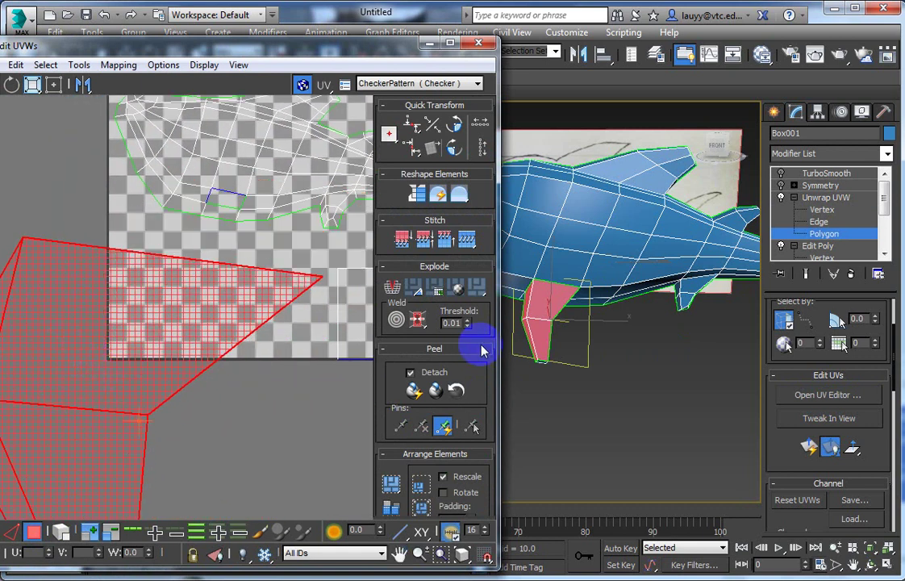
{"action": "mouse_move", "coordinate": [572, 348]}
{"action": "middle_mouse_down", "text": "alt"}
{"action": "mouse_move", "coordinate": [661, 342]}
{"action": "mouse_move", "coordinate": [616, 279]}
{"action": "mouse_move", "coordinate": [633, 287]}
{"action": "middle_mouse_up", "text": "alt"}
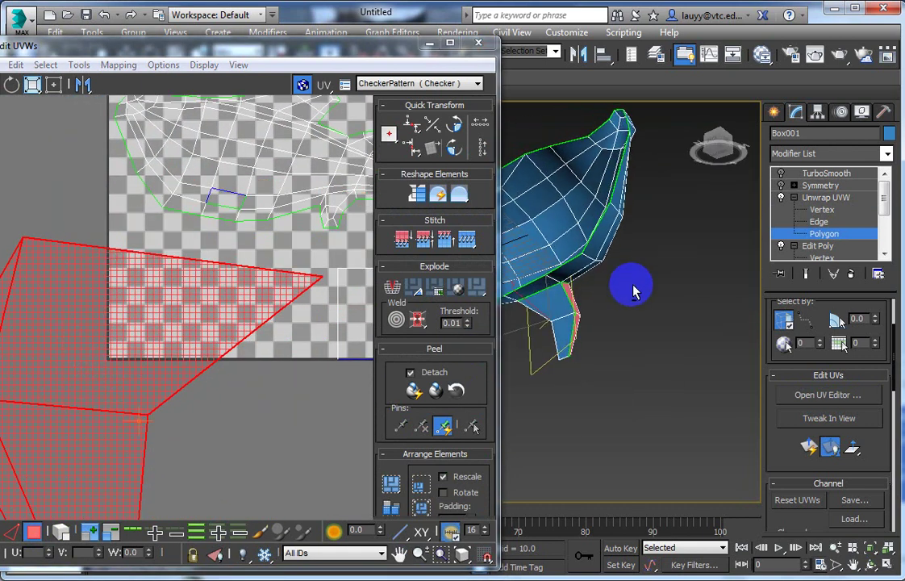
- Select the fin-tip polygons and give them a fresh Planar projection
{"action": "left_click", "coordinate": [561, 324]}
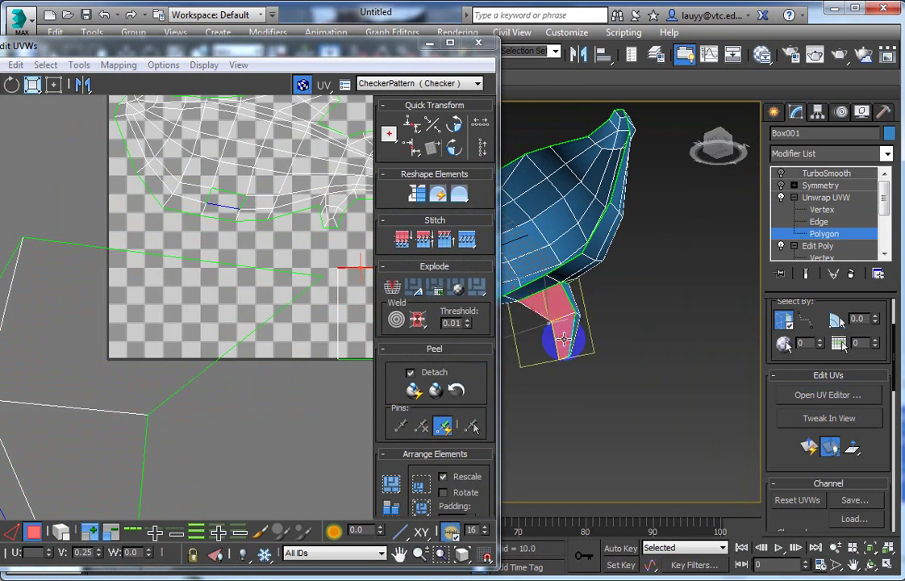
{"action": "mouse_move", "coordinate": [560, 324]}
{"action": "middle_mouse_down", "text": "alt"}
{"action": "mouse_move", "coordinate": [632, 320]}
{"action": "mouse_move", "coordinate": [548, 312]}
{"action": "mouse_move", "coordinate": [567, 358]}
{"action": "mouse_move", "coordinate": [555, 345]}
{"action": "middle_mouse_up", "text": "alt"}
{"action": "left_click", "coordinate": [549, 312], "text": "ctrl"}
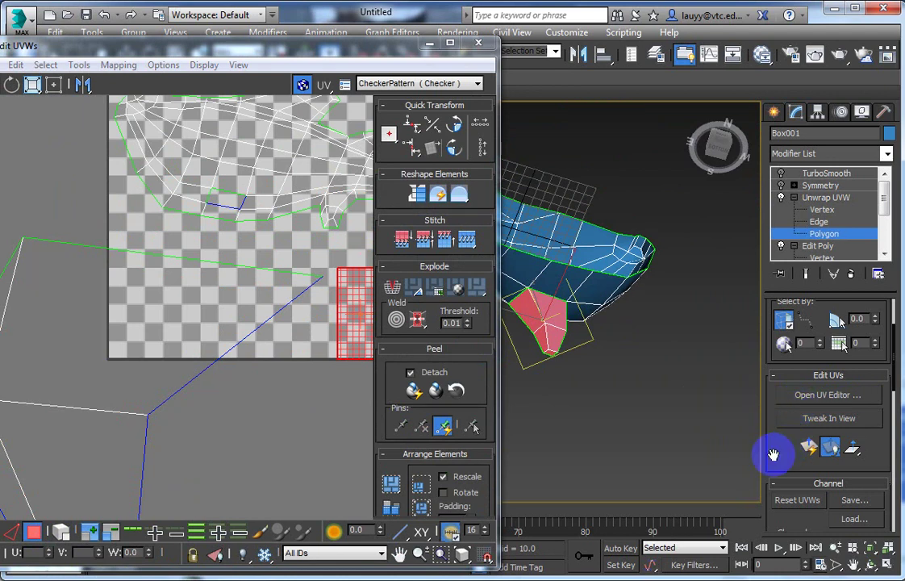
{"action": "left_click_drag", "start_coordinate": [771, 452], "coordinate": [781, 310]}
{"action": "scroll", "coordinate": [803, 433], "scroll_direction": "down", "scroll_amount": 3}
{"action": "scroll", "coordinate": [804, 433], "scroll_direction": "down", "scroll_amount": 2}
{"action": "left_click", "coordinate": [801, 398]}
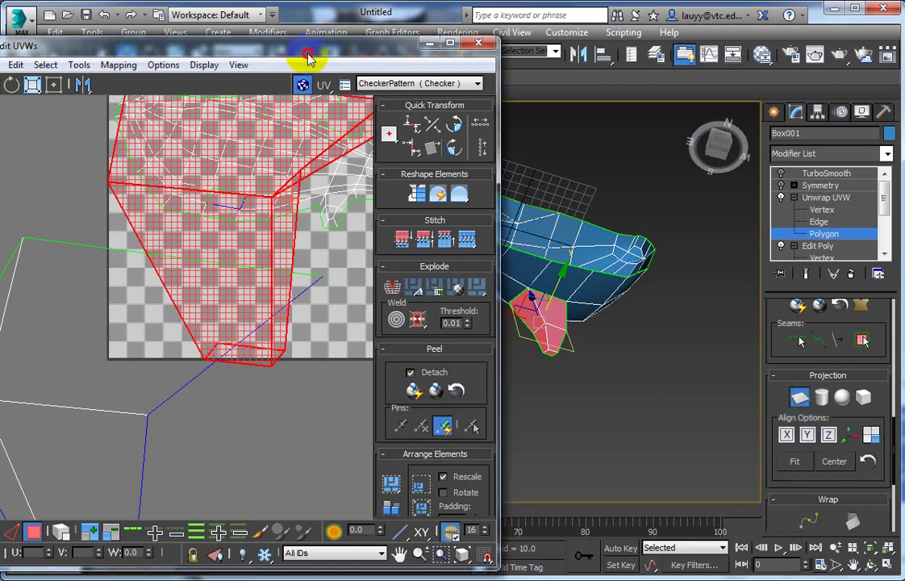
{"action": "left_click_drag", "start_coordinate": [302, 45], "coordinate": [390, 47]}
{"action": "scroll", "coordinate": [359, 199], "scroll_direction": "down", "scroll_amount": 3}
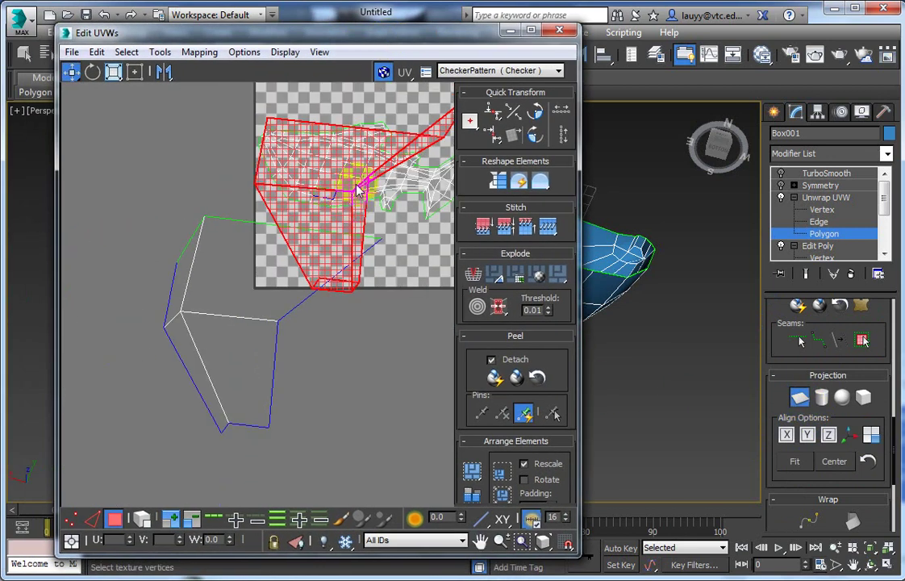
- Move the fin's UV faces off the map to the lower left
{"action": "left_click", "coordinate": [113, 519]}
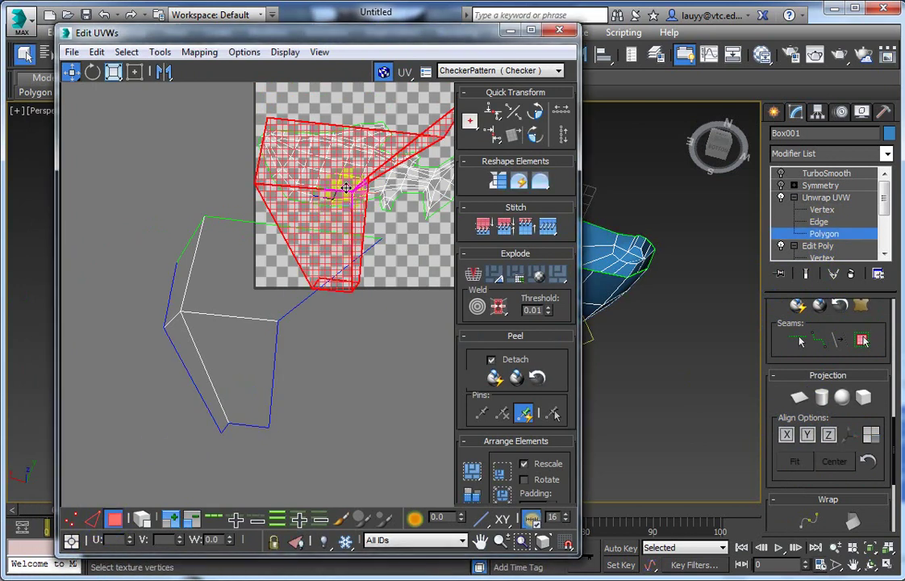
{"action": "mouse_move", "coordinate": [346, 187]}
{"action": "left_mouse_down"}
{"action": "mouse_move", "coordinate": [355, 430]}
{"action": "mouse_move", "coordinate": [293, 344]}
{"action": "mouse_move", "coordinate": [214, 314]}
{"action": "left_mouse_up"}
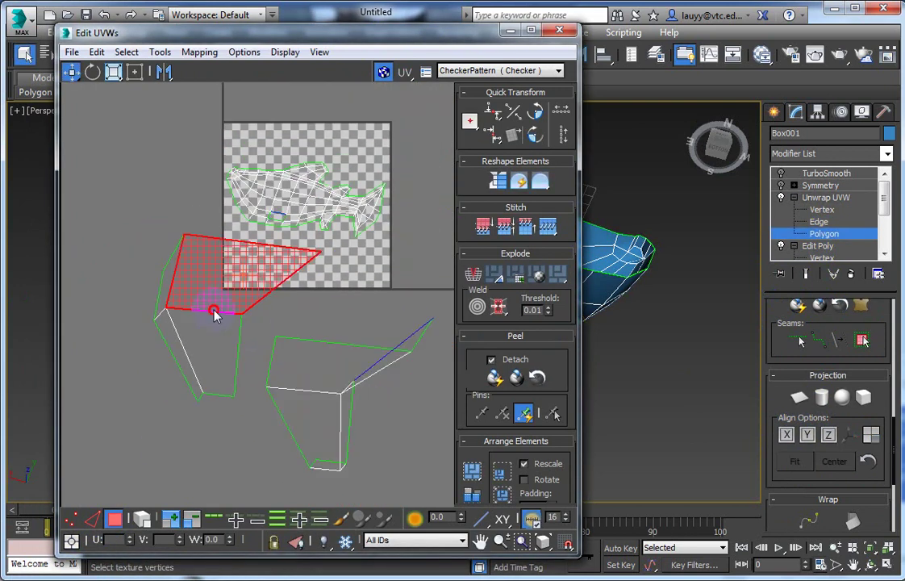
{"action": "left_click", "coordinate": [210, 341]}
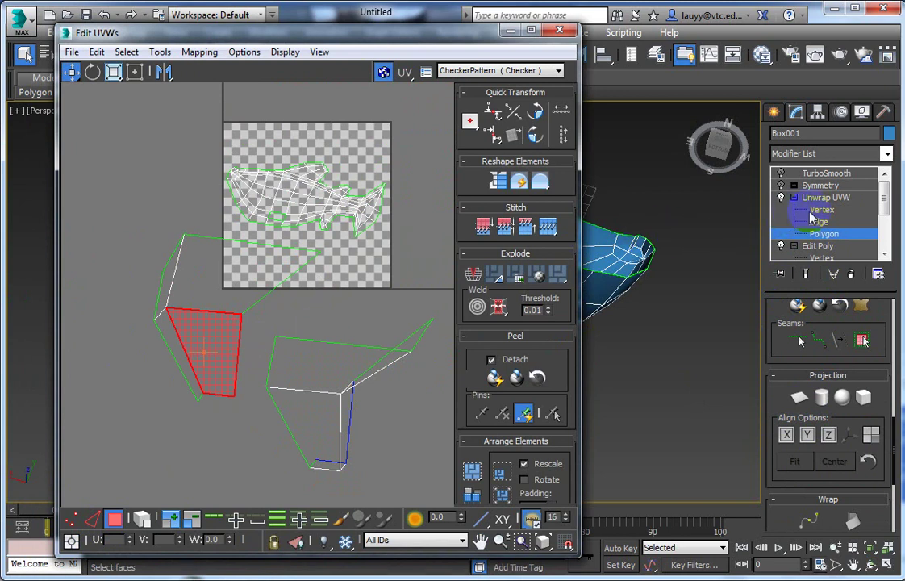
- Stitch the two fin UV pieces together along their shared vertical edge
{"action": "key", "text": "2"}
{"action": "left_click", "coordinate": [273, 294]}
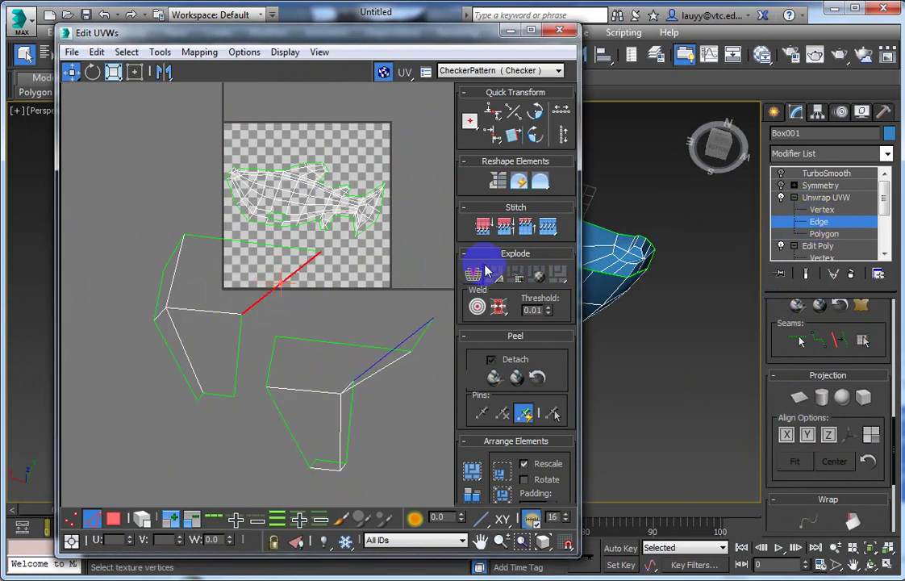
{"action": "left_click", "coordinate": [548, 229]}
{"action": "key", "text": "ctrl+z"}
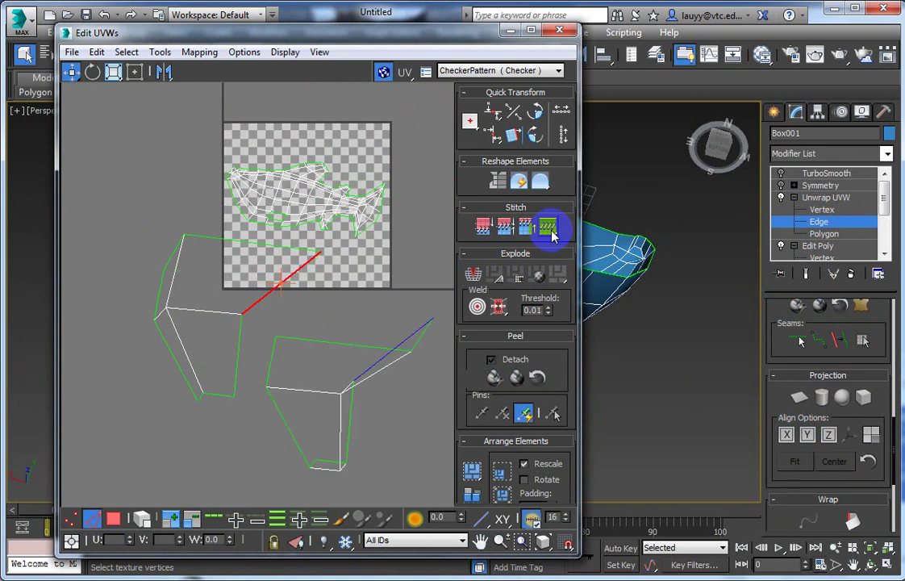
{"action": "left_click", "coordinate": [529, 229]}
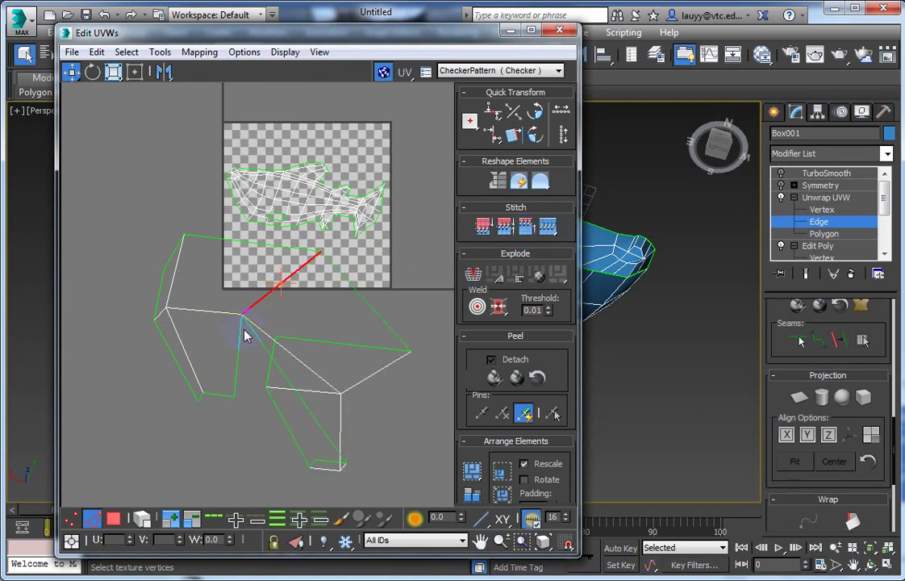
{"action": "left_click", "coordinate": [238, 331]}
{"action": "left_click", "coordinate": [528, 229]}
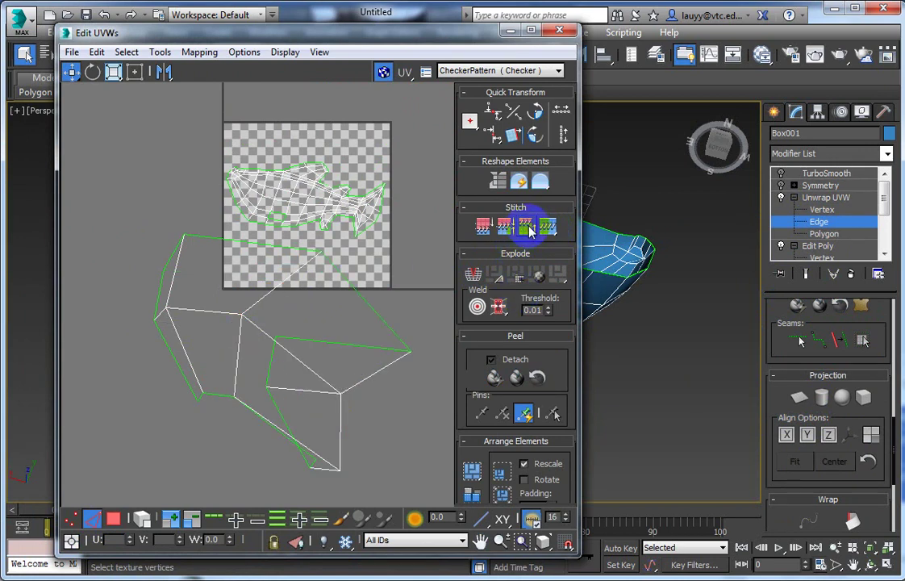
{"action": "left_click", "coordinate": [797, 219]}
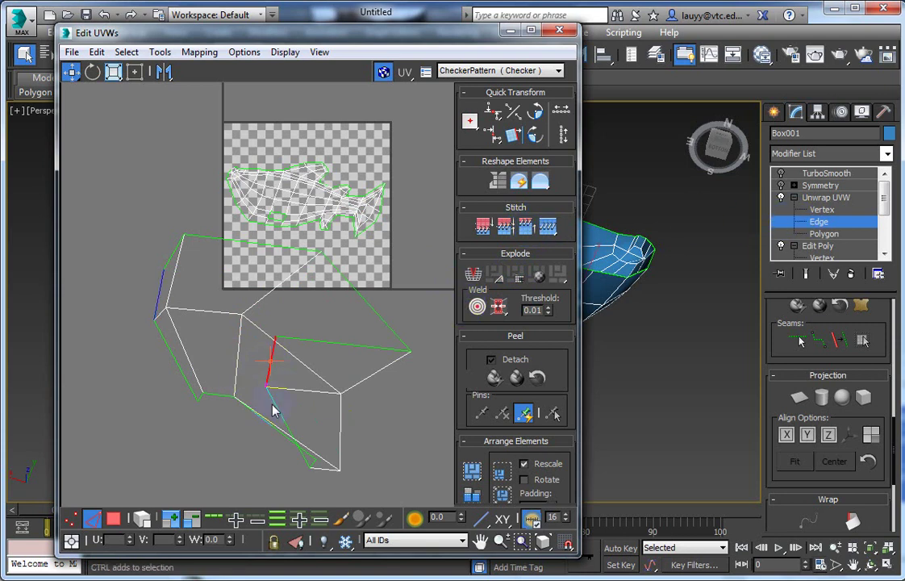
- Shift the fin UV piece right and reposition its bottom vertex
{"action": "middle_click_drag", "start_coordinate": [303, 400], "coordinate": [218, 383]}
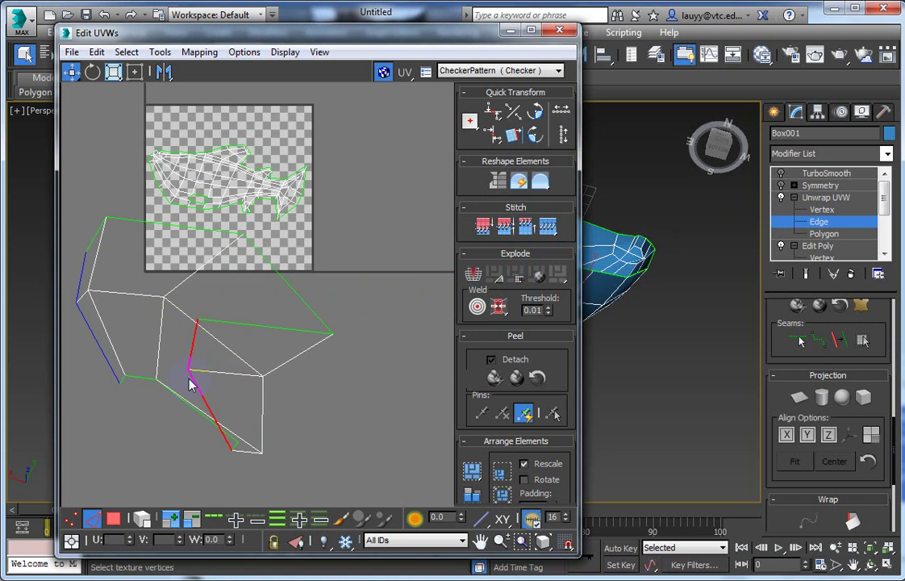
{"action": "left_click_drag", "start_coordinate": [191, 376], "coordinate": [391, 386]}
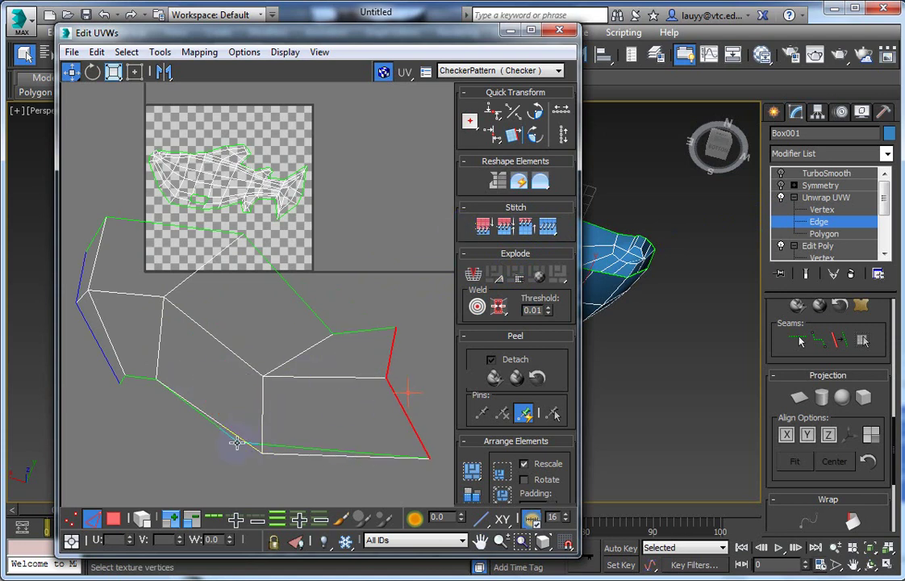
{"action": "left_click", "coordinate": [822, 209]}
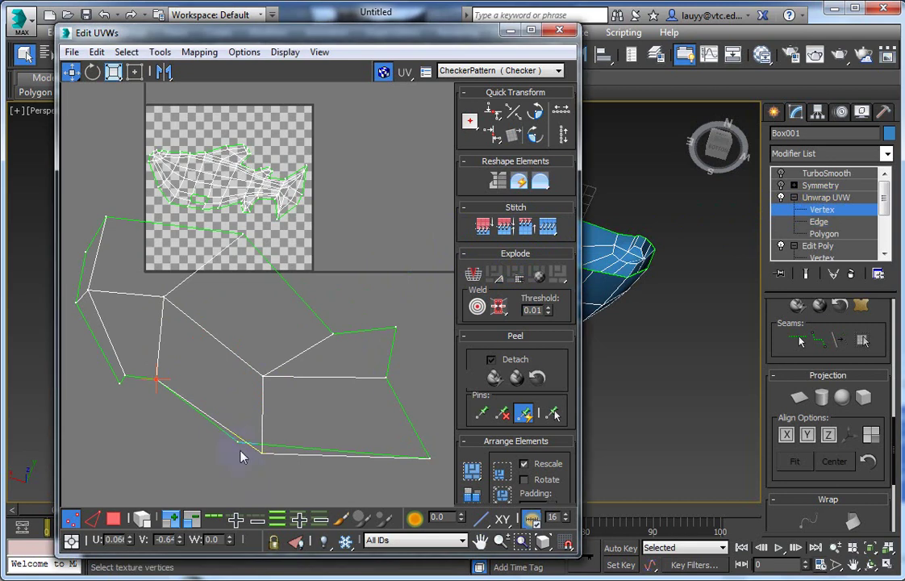
{"action": "mouse_move", "coordinate": [238, 443]}
{"action": "left_mouse_down"}
{"action": "mouse_move", "coordinate": [244, 365]}
{"action": "mouse_move", "coordinate": [254, 502]}
{"action": "left_mouse_up"}
{"action": "mouse_move", "coordinate": [260, 452]}
{"action": "left_mouse_down"}
{"action": "mouse_move", "coordinate": [328, 398]}
{"action": "mouse_move", "coordinate": [369, 407]}
{"action": "left_mouse_up"}
- Adjust the fin's upper, right and lower-corner vertices, then clear the edge selection
{"action": "scroll", "coordinate": [274, 399], "scroll_direction": "down", "scroll_amount": 2}
{"action": "left_click_drag", "start_coordinate": [267, 380], "coordinate": [292, 352]}
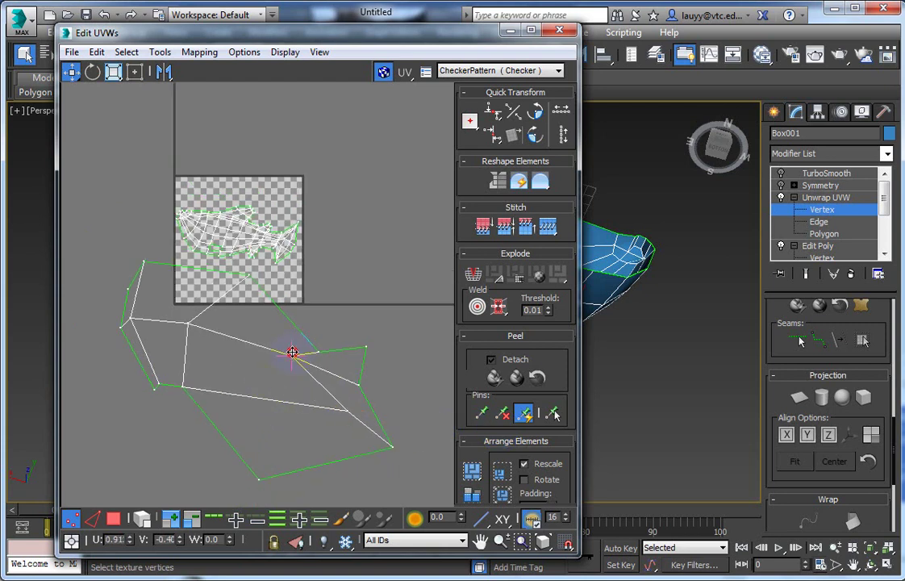
{"action": "left_click_drag", "start_coordinate": [314, 297], "coordinate": [310, 292]}
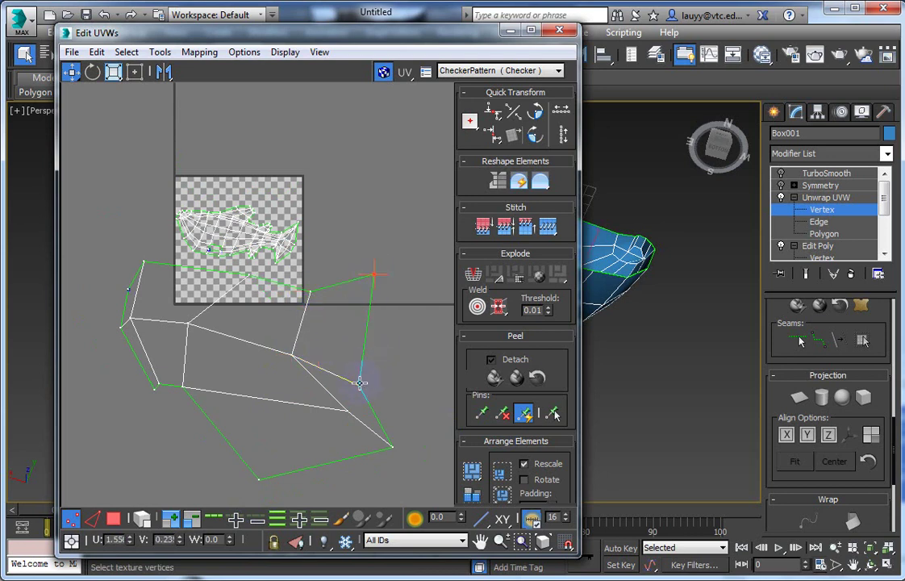
{"action": "left_click_drag", "start_coordinate": [361, 383], "coordinate": [369, 352]}
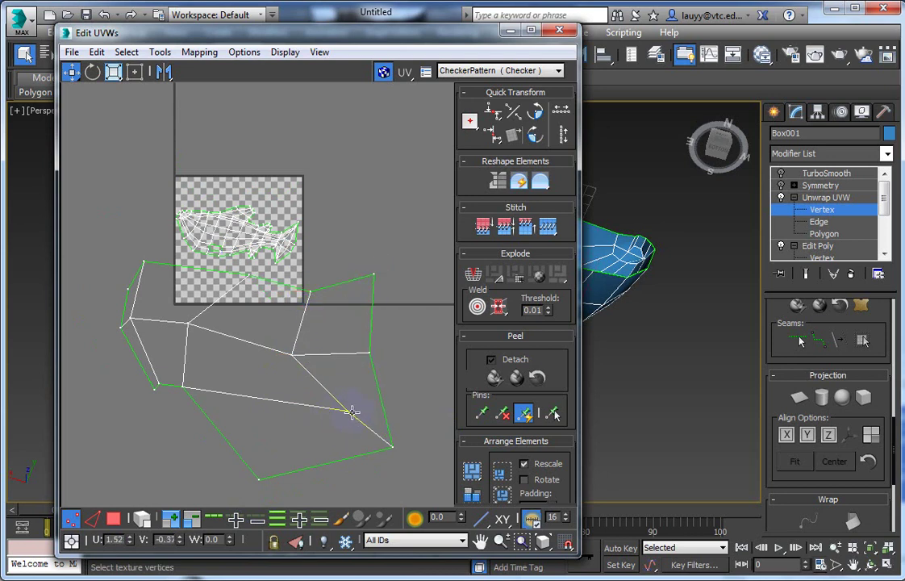
{"action": "left_click_drag", "start_coordinate": [352, 412], "coordinate": [302, 404]}
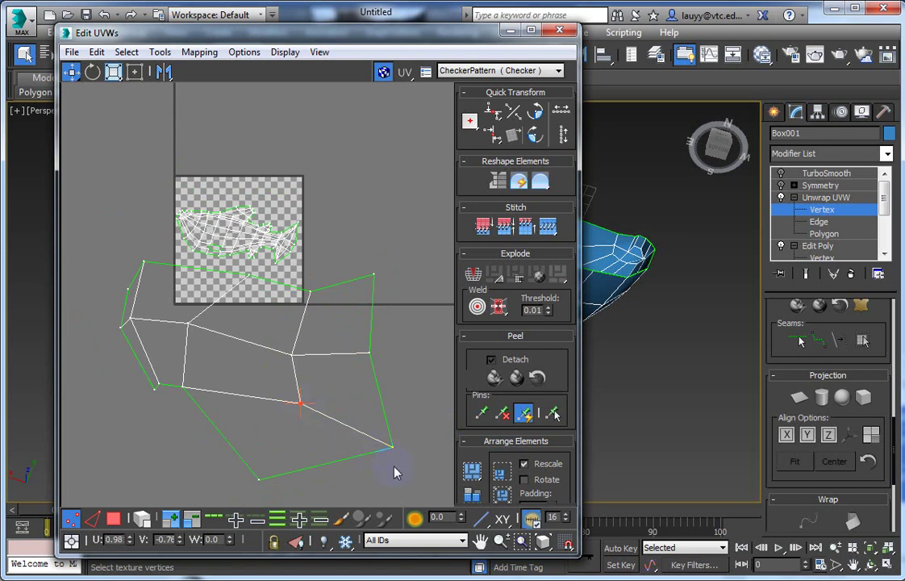
{"action": "mouse_move", "coordinate": [392, 445]}
{"action": "left_mouse_down"}
{"action": "mouse_move", "coordinate": [345, 461]}
{"action": "mouse_move", "coordinate": [339, 448]}
{"action": "left_mouse_up"}
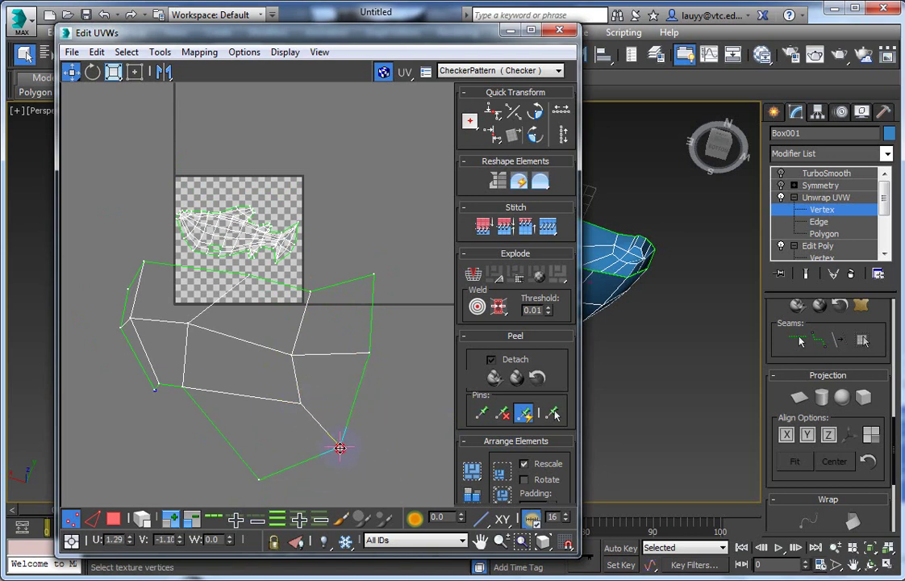
{"action": "left_click", "coordinate": [818, 221]}
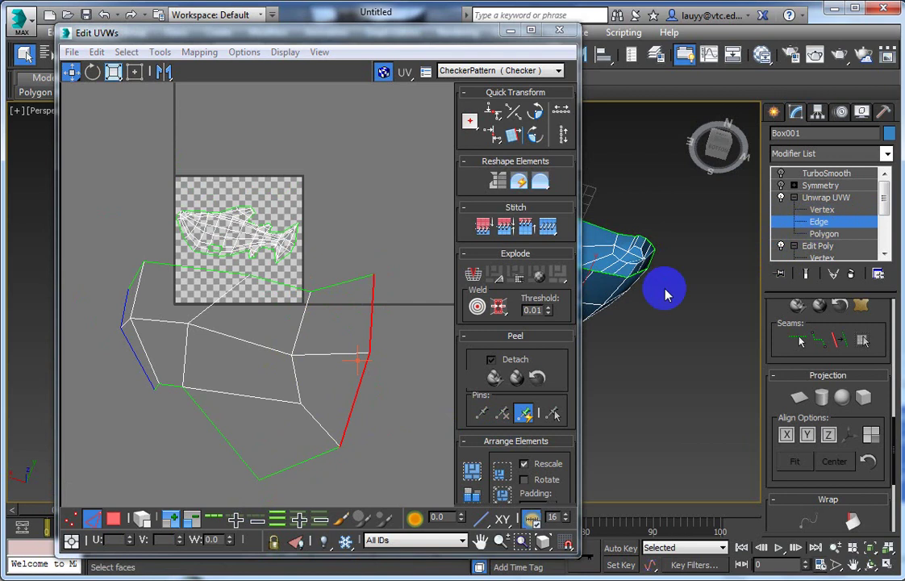
{"action": "left_click", "coordinate": [323, 429]}
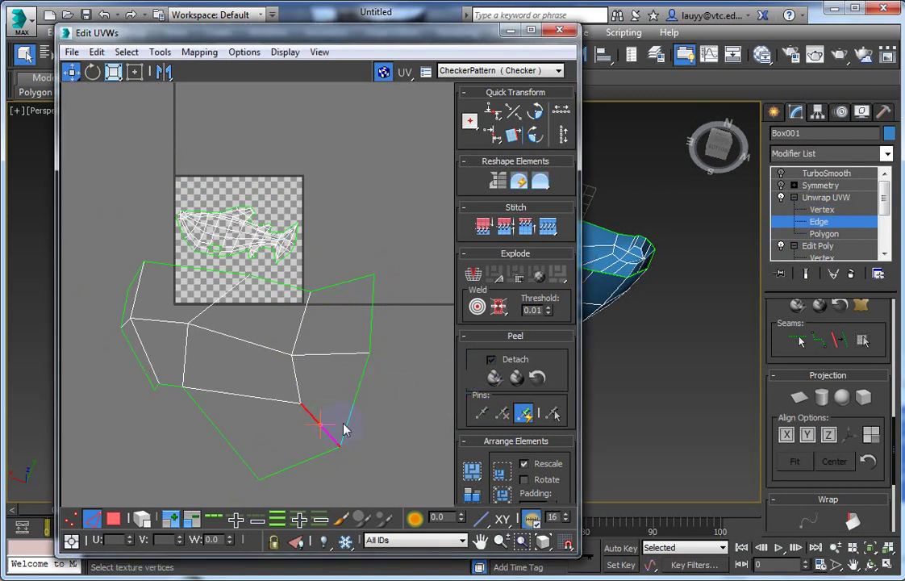
- Break the selected inner fin edge and pull the freed vertex into a V-shaped cut
{"action": "left_click", "coordinate": [482, 276]}
{"action": "left_click", "coordinate": [819, 209]}
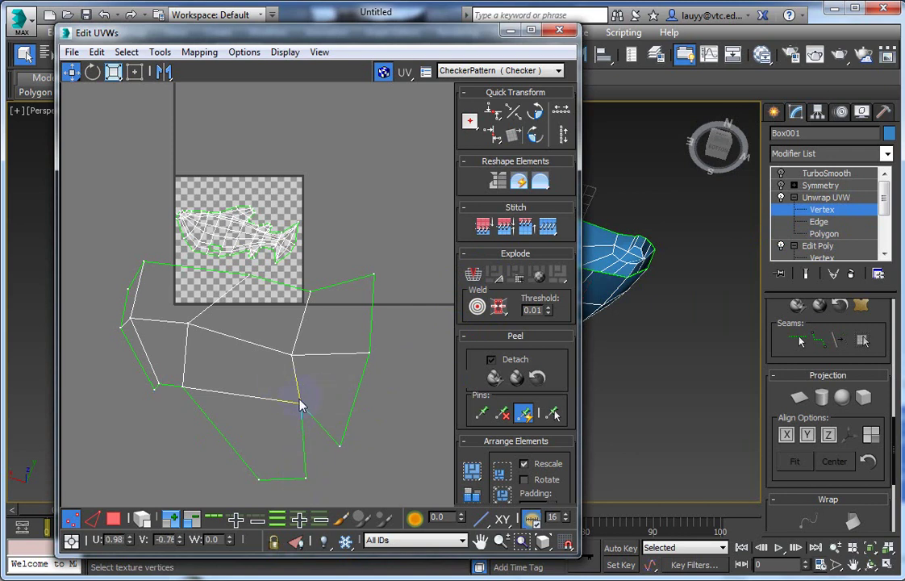
{"action": "mouse_move", "coordinate": [299, 399]}
{"action": "left_mouse_down"}
{"action": "mouse_move", "coordinate": [333, 398]}
{"action": "mouse_move", "coordinate": [291, 409]}
{"action": "left_mouse_up"}
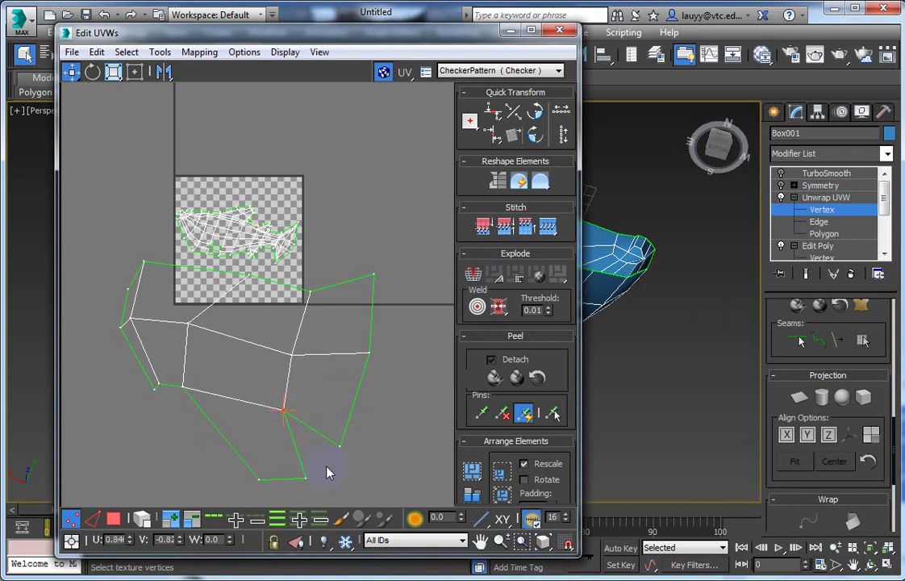
- Align the island's top, second and third vertex rows horizontally
{"action": "left_click_drag", "start_coordinate": [158, 308], "coordinate": [125, 258]}
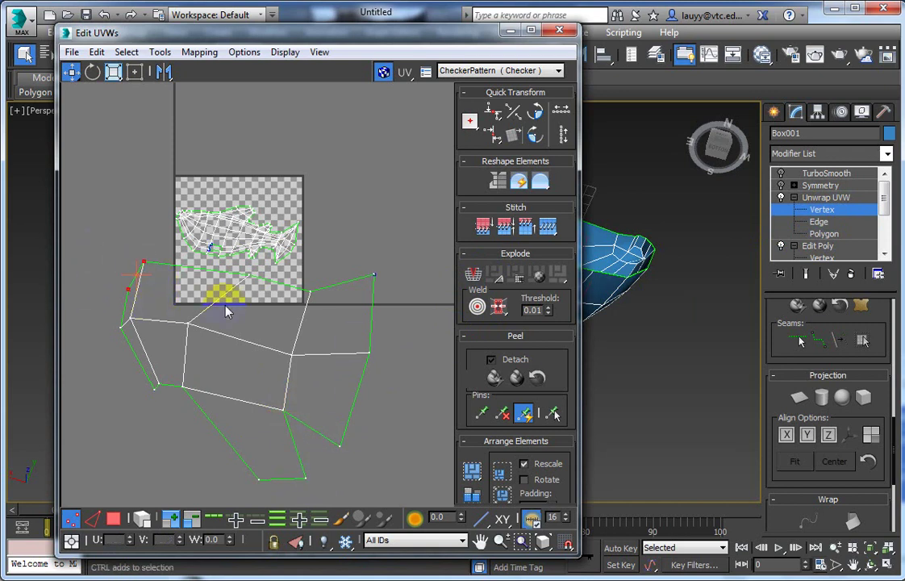
{"action": "left_click_drag", "start_coordinate": [252, 292], "coordinate": [238, 269], "text": "ctrl"}
{"action": "left_click_drag", "start_coordinate": [329, 307], "coordinate": [303, 284], "text": "ctrl"}
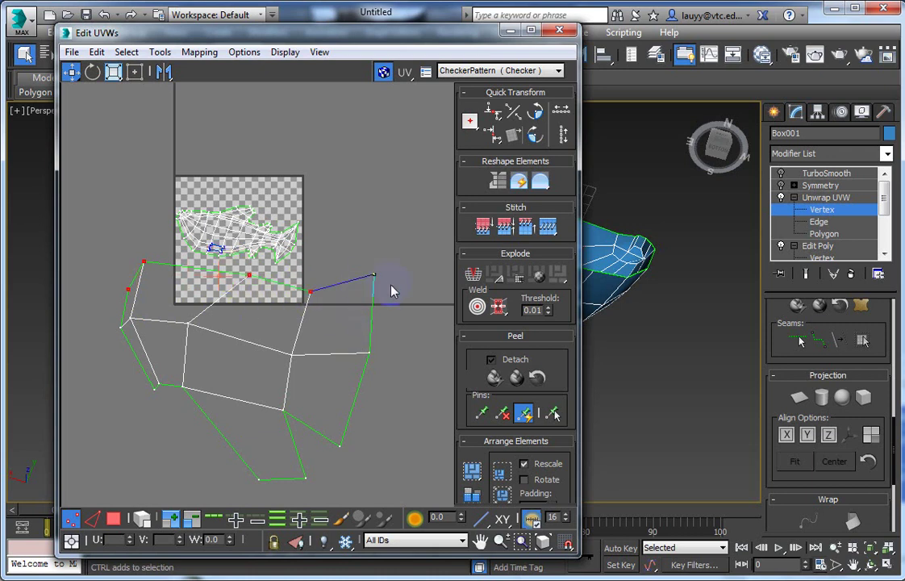
{"action": "left_click", "coordinate": [492, 112]}
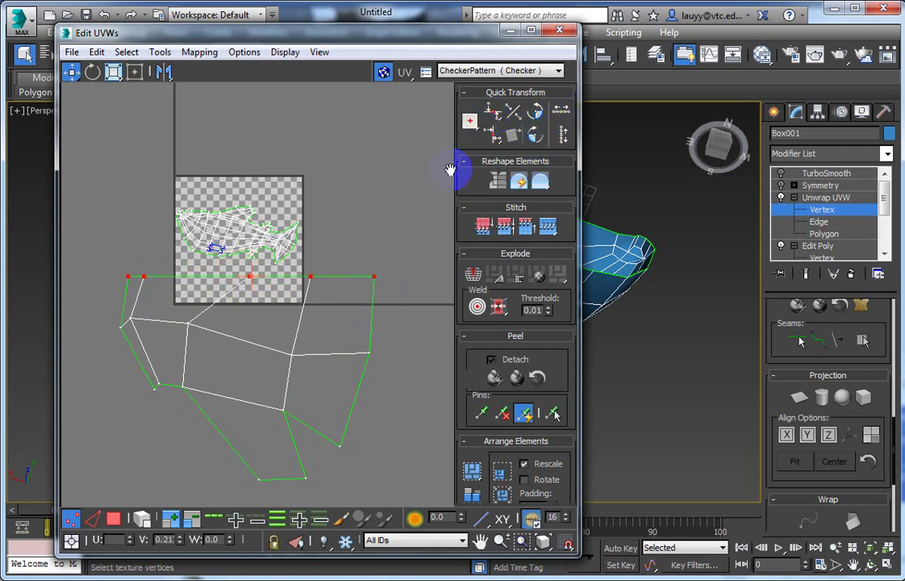
{"action": "left_click_drag", "start_coordinate": [194, 309], "coordinate": [193, 310]}
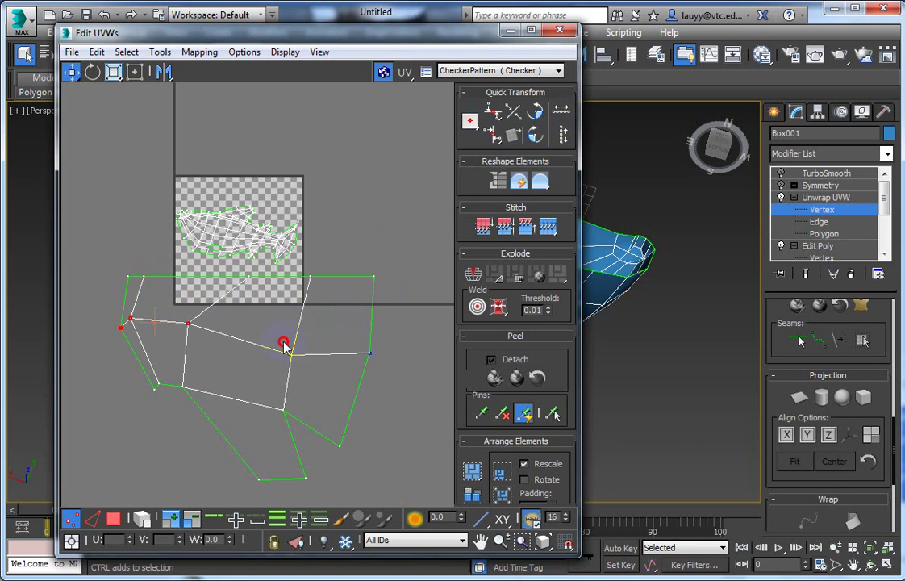
{"action": "left_click", "coordinate": [492, 113]}
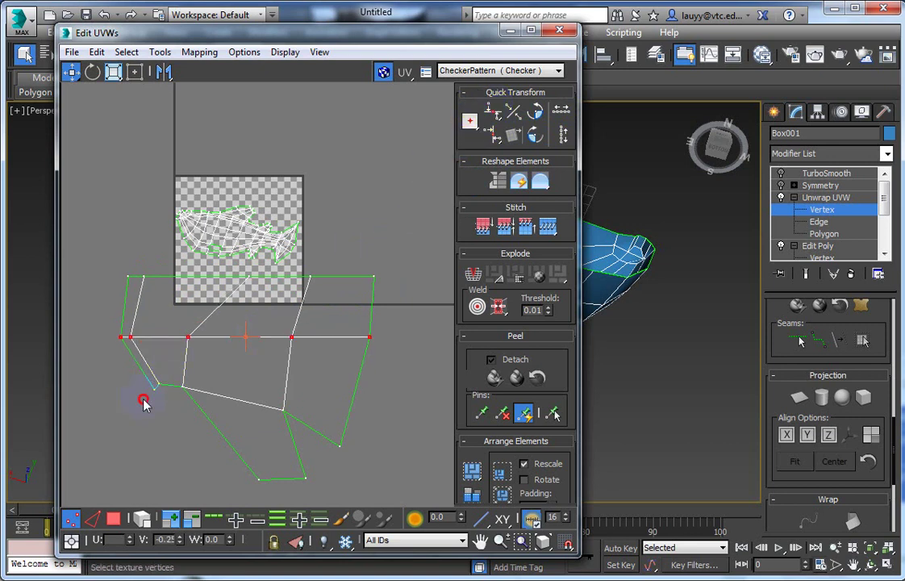
{"action": "left_click_drag", "start_coordinate": [143, 402], "coordinate": [214, 379]}
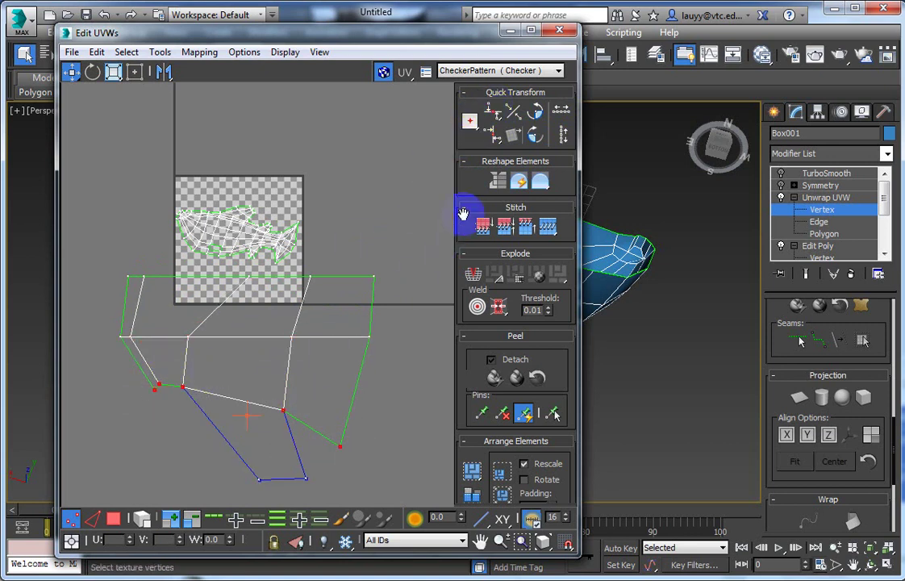
{"action": "left_click", "coordinate": [491, 112]}
- Align the island's right, middle and left vertex columns vertically
{"action": "left_click_drag", "start_coordinate": [297, 489], "coordinate": [242, 463]}
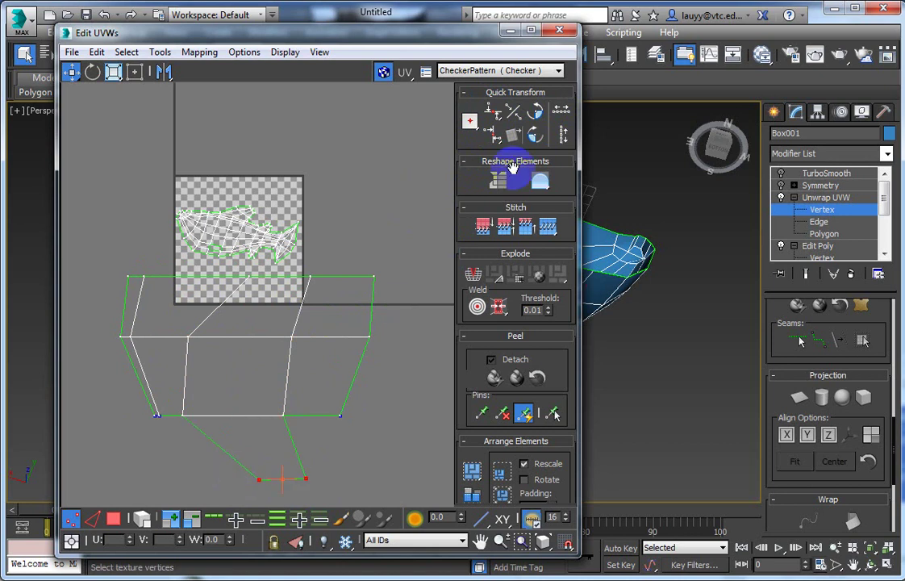
{"action": "left_click_drag", "start_coordinate": [340, 251], "coordinate": [340, 251]}
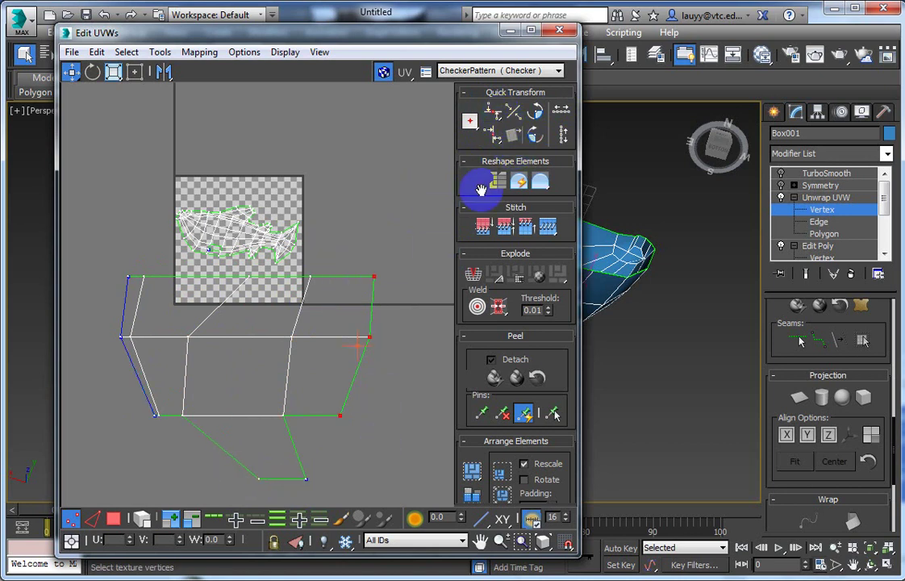
{"action": "left_click", "coordinate": [492, 131]}
{"action": "left_click_drag", "start_coordinate": [316, 482], "coordinate": [267, 263]}
{"action": "left_click", "coordinate": [494, 129]}
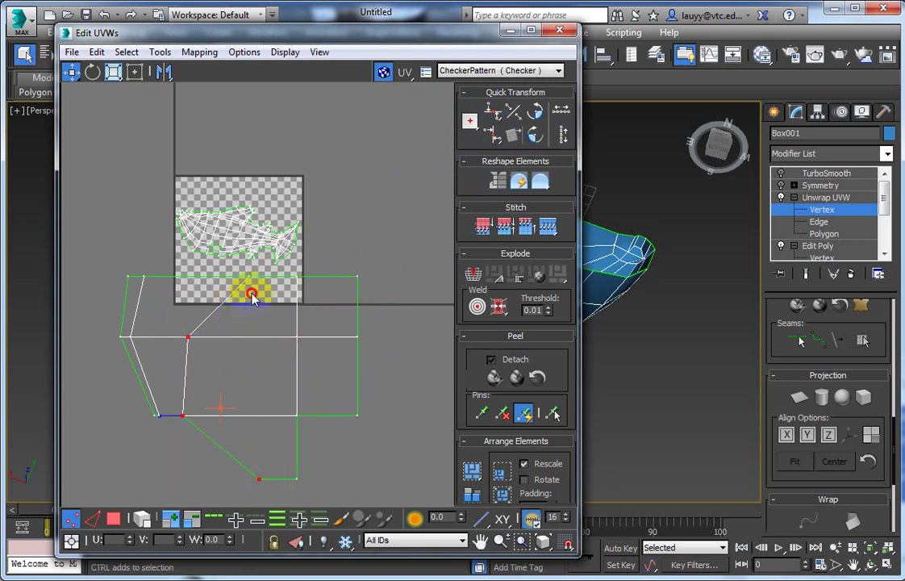
{"action": "left_click", "coordinate": [491, 114]}
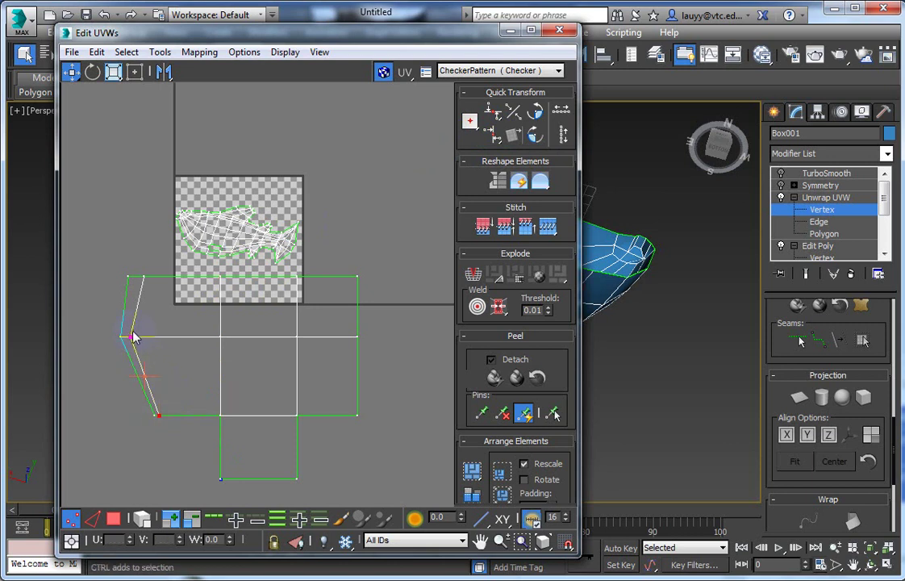
{"action": "left_click", "coordinate": [492, 133]}
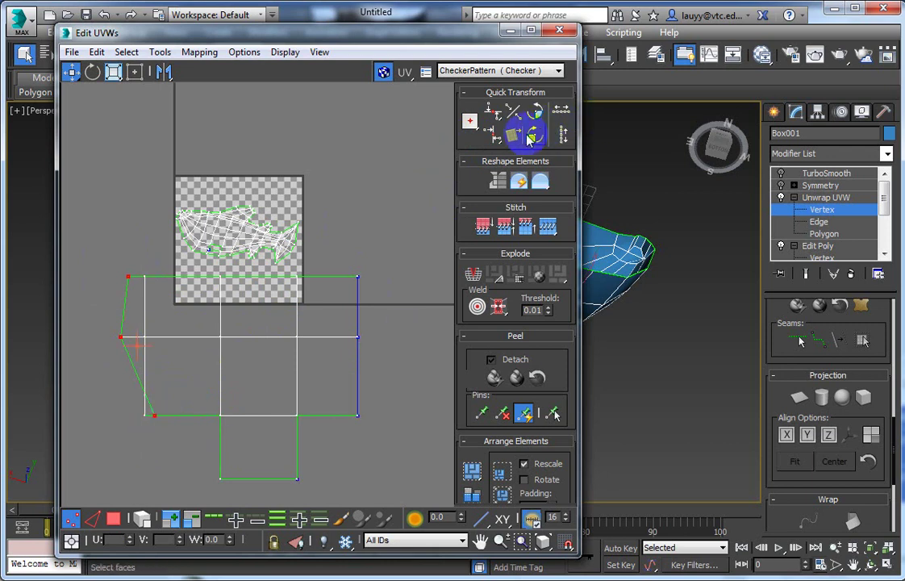
{"action": "left_click", "coordinate": [492, 134]}
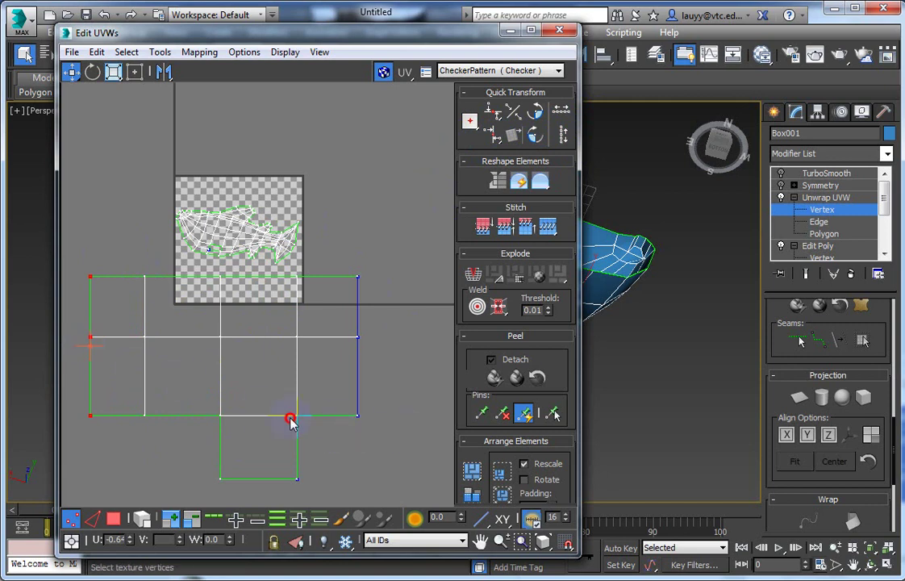
- Align the bottom vertex row horizontally and clear the selection
{"action": "left_click_drag", "start_coordinate": [79, 400], "coordinate": [80, 403]}
{"action": "left_click", "coordinate": [492, 111]}
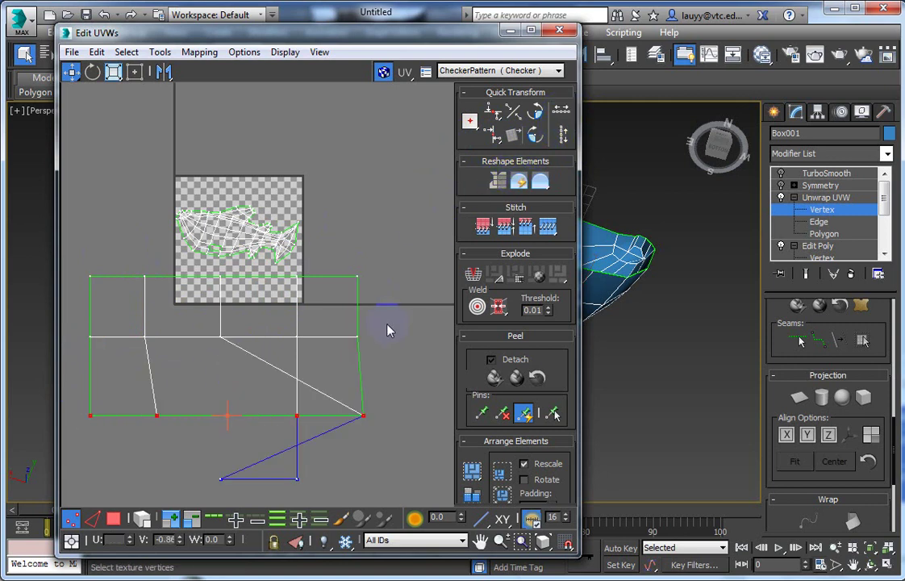
{"action": "left_click", "coordinate": [366, 370]}
{"action": "left_click", "coordinate": [372, 474]}
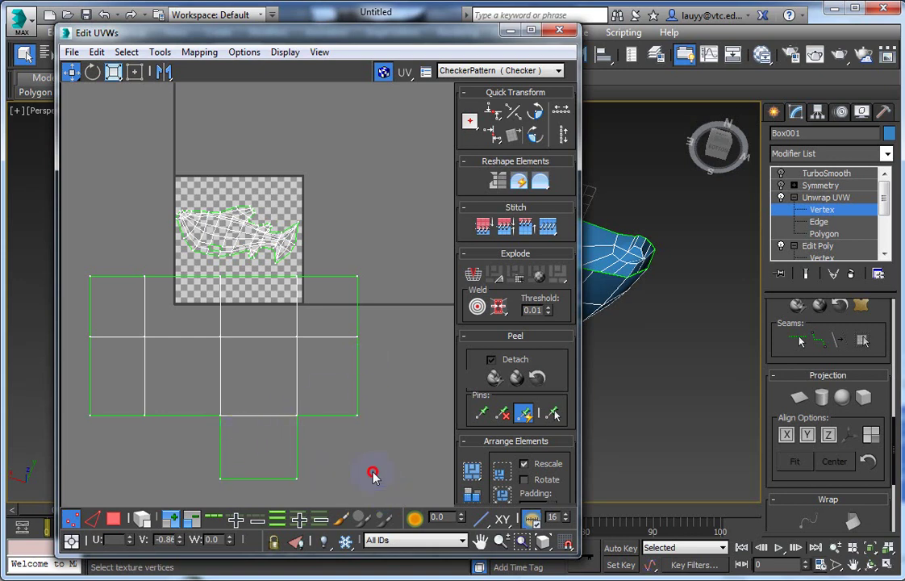
- Pull the island's left and right border columns outward to widen the grid
{"action": "mouse_move", "coordinate": [208, 279]}
{"action": "left_mouse_down"}
{"action": "mouse_move", "coordinate": [279, 337]}
{"action": "mouse_move", "coordinate": [270, 337]}
{"action": "left_mouse_up"}
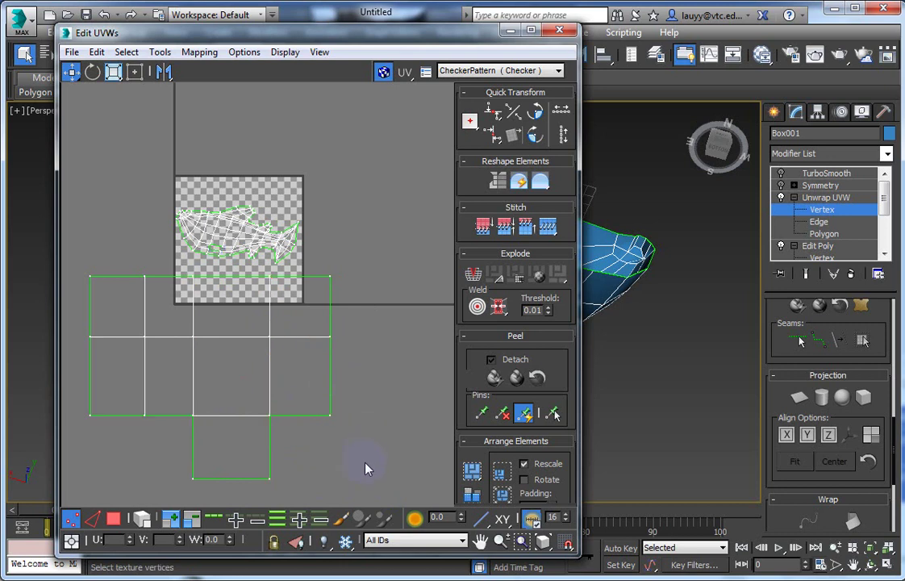
{"action": "left_click", "coordinate": [244, 267]}
{"action": "left_click", "coordinate": [333, 334]}
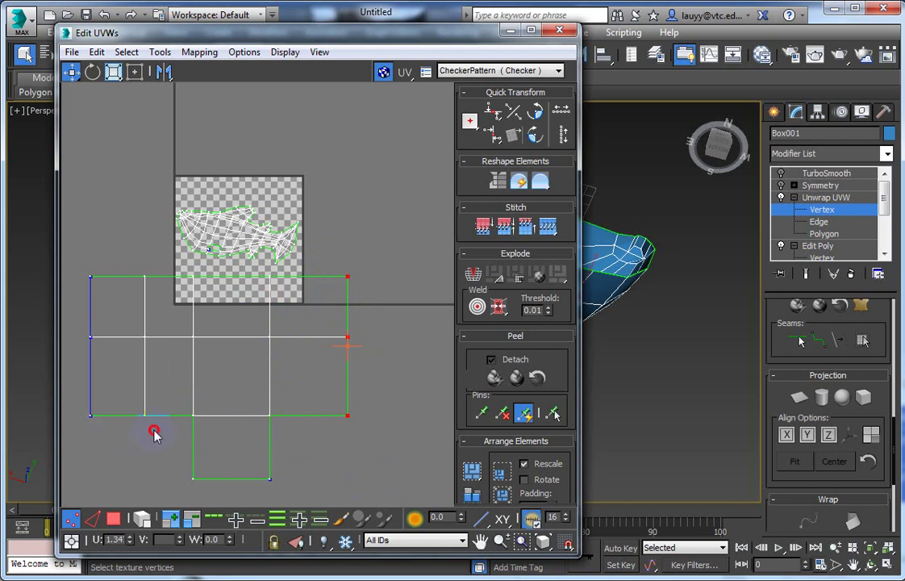
{"action": "left_click_drag", "start_coordinate": [155, 433], "coordinate": [10, 258]}
{"action": "left_click_drag", "start_coordinate": [135, 275], "coordinate": [115, 273]}
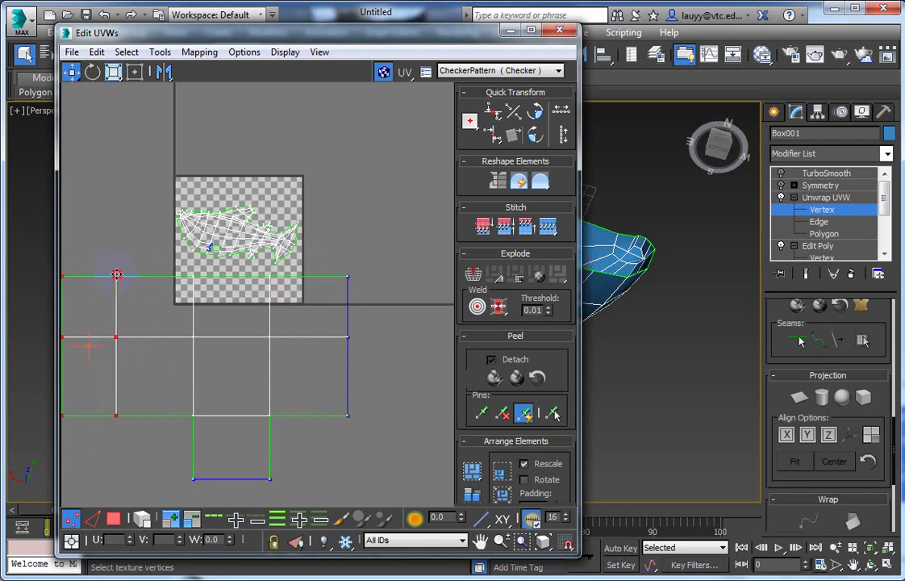
{"action": "middle_click_drag", "start_coordinate": [66, 274], "coordinate": [160, 277]}
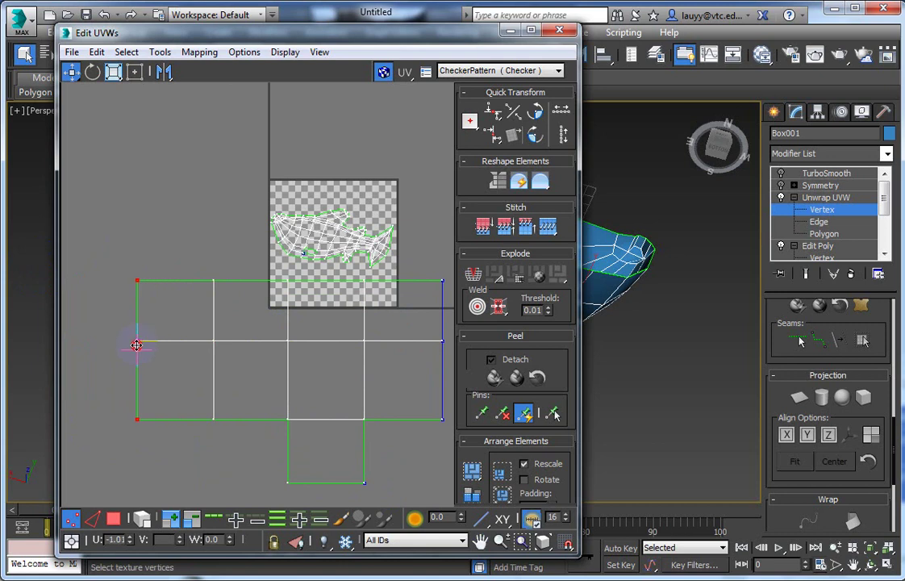
{"action": "middle_click_drag", "start_coordinate": [138, 345], "coordinate": [86, 340]}
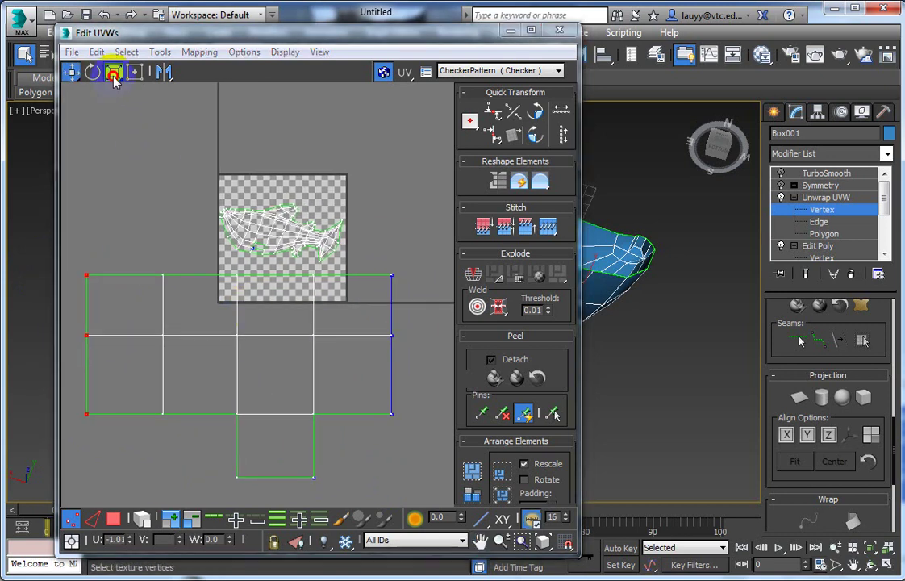
- Select all six grid-island faces, shrink them, and move them into the tile below the shark
{"action": "left_click", "coordinate": [113, 520]}
{"action": "left_click", "coordinate": [168, 405]}
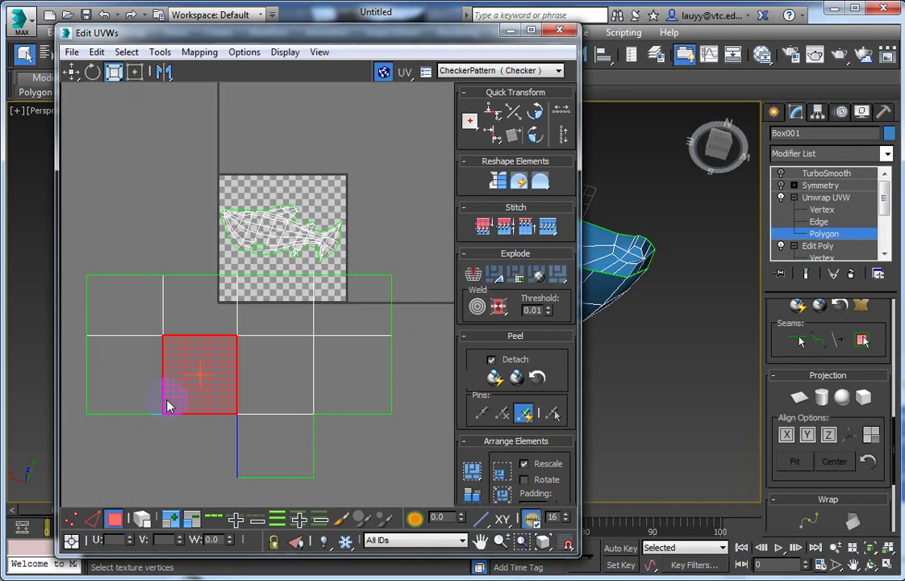
{"action": "left_click", "coordinate": [121, 375], "text": "ctrl"}
{"action": "left_click", "coordinate": [121, 305], "text": "ctrl"}
{"action": "left_click", "coordinate": [199, 305], "text": "ctrl"}
{"action": "left_click", "coordinate": [262, 313], "text": "ctrl"}
{"action": "left_click", "coordinate": [290, 363], "text": "ctrl"}
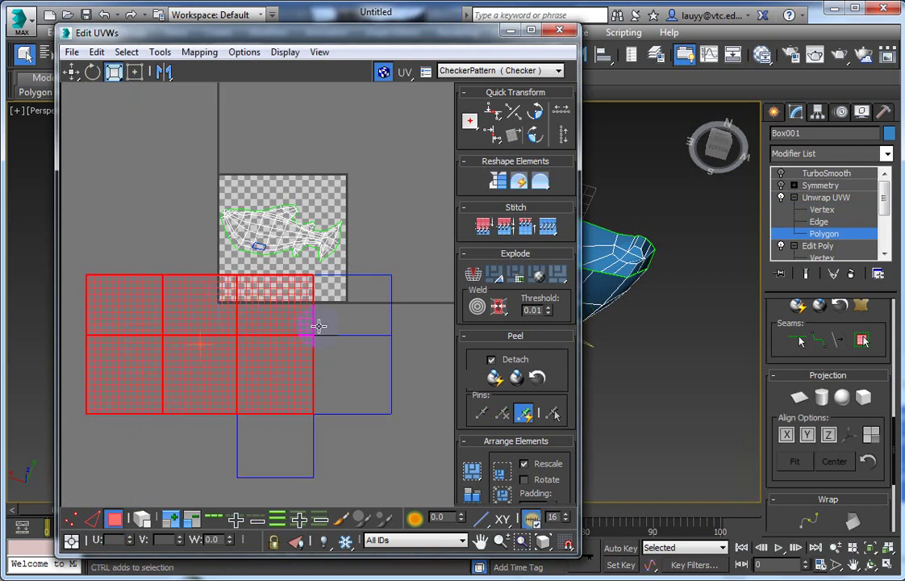
{"action": "mouse_move", "coordinate": [288, 411]}
{"action": "left_mouse_down"}
{"action": "mouse_move", "coordinate": [274, 391]}
{"action": "mouse_move", "coordinate": [326, 486]}
{"action": "left_mouse_up"}
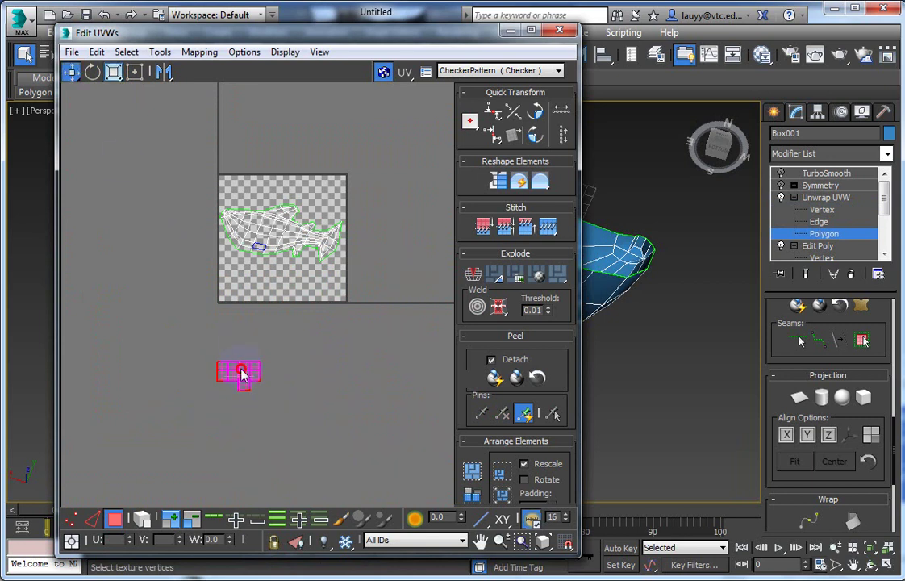
{"action": "left_click_drag", "start_coordinate": [240, 373], "coordinate": [262, 274]}
- Deselect the island and zoom in on the texture tile and layout
{"action": "left_click", "coordinate": [297, 325]}
{"action": "scroll", "coordinate": [298, 325], "scroll_direction": "up", "scroll_amount": 2}
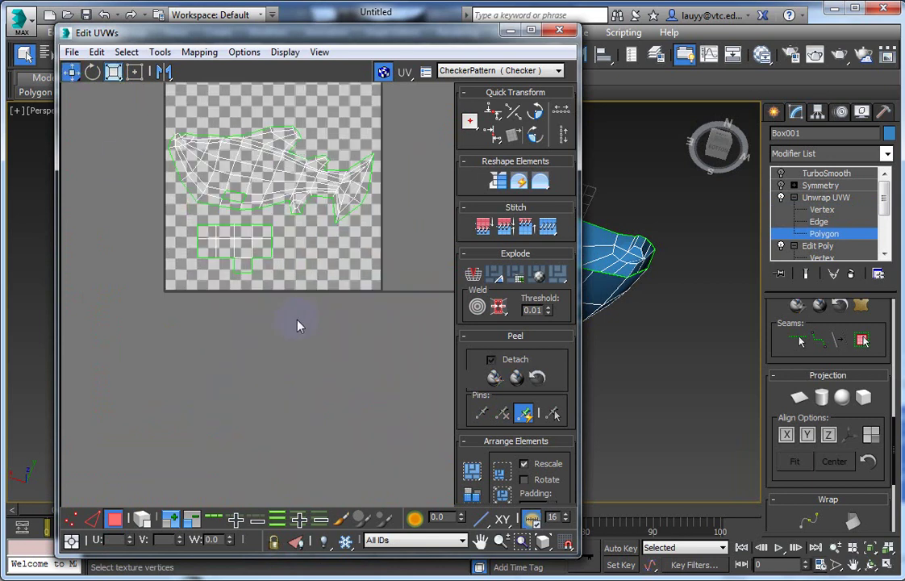
{"action": "scroll", "coordinate": [298, 325], "scroll_direction": "up", "scroll_amount": 2}
{"action": "mouse_move", "coordinate": [312, 373]}
{"action": "middle_mouse_down"}
{"action": "mouse_move", "coordinate": [317, 424]}
{"action": "mouse_move", "coordinate": [289, 480]}
{"action": "middle_mouse_up"}
{"action": "scroll", "coordinate": [317, 424], "scroll_direction": "up", "scroll_amount": 2}
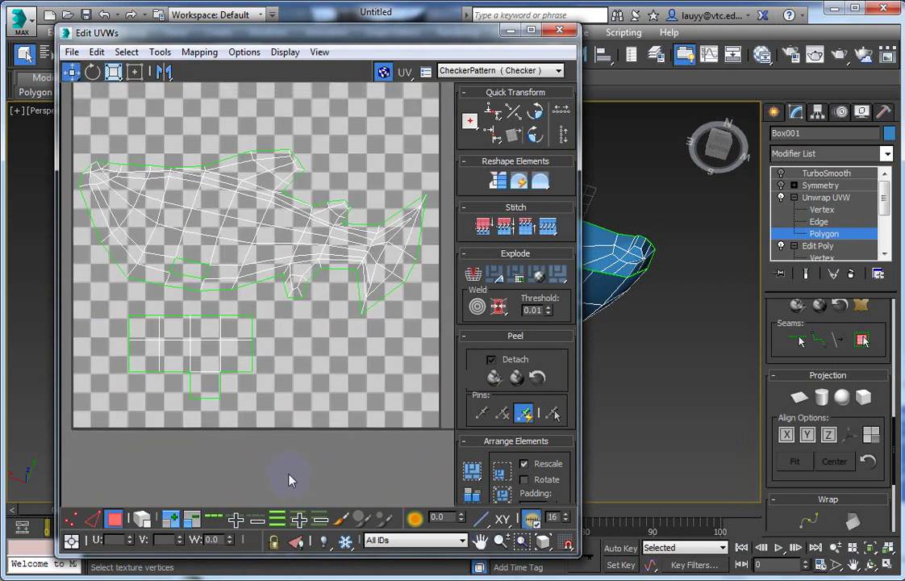
{"action": "left_click", "coordinate": [127, 53]}
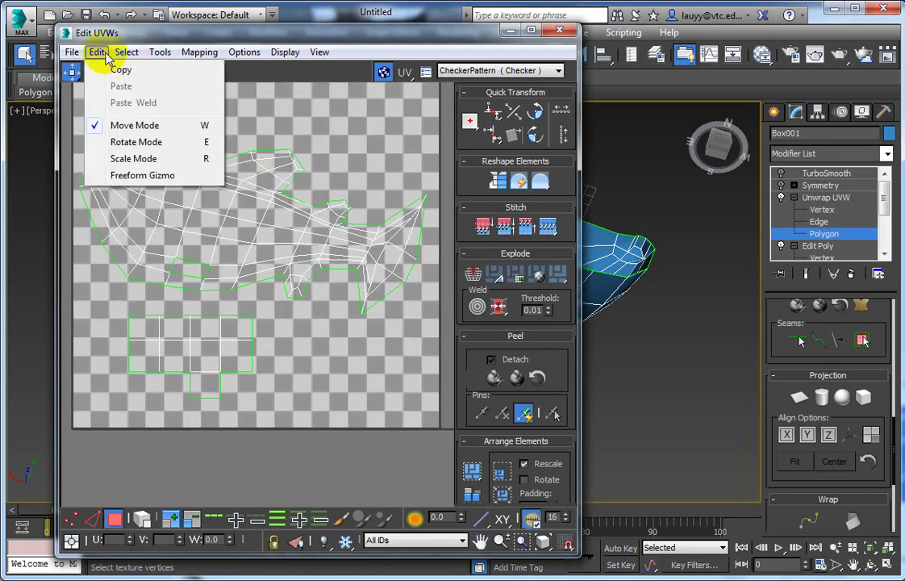
{"action": "mouse_move", "coordinate": [160, 52]}
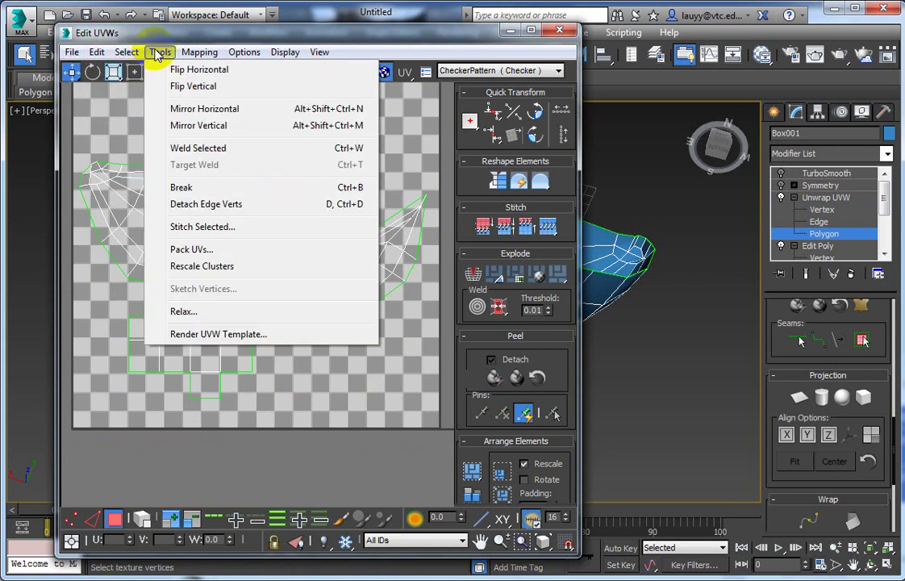
- Render a 1024×1024 UV template of the shark
{"action": "left_click", "coordinate": [225, 333]}
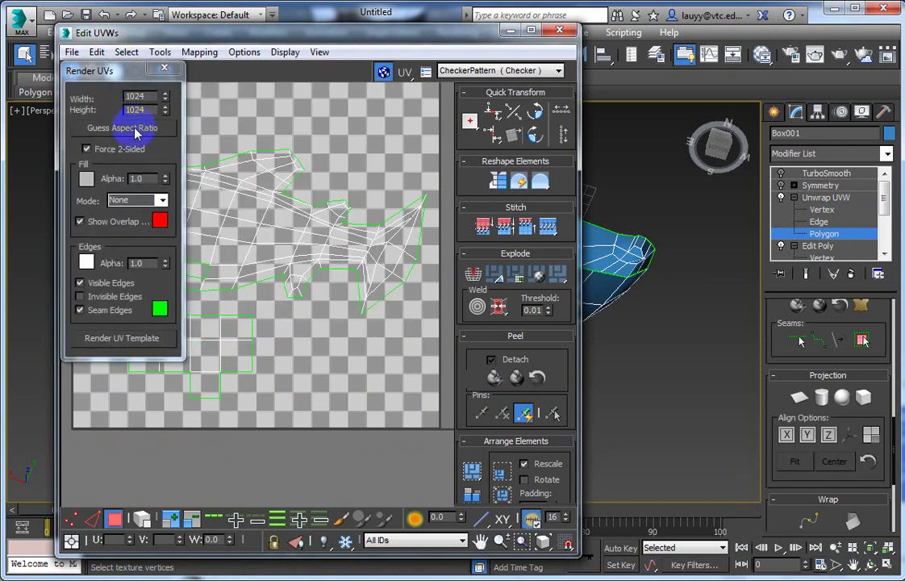
{"action": "left_click", "coordinate": [115, 339]}
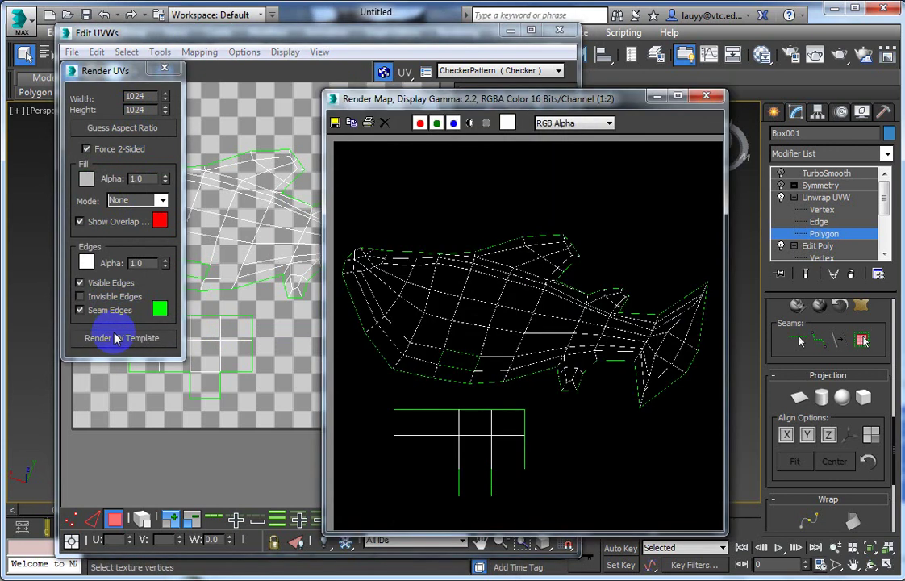
{"action": "left_click_drag", "start_coordinate": [315, 95], "coordinate": [462, 95]}
{"action": "left_click_drag", "start_coordinate": [632, 105], "coordinate": [483, 113]}
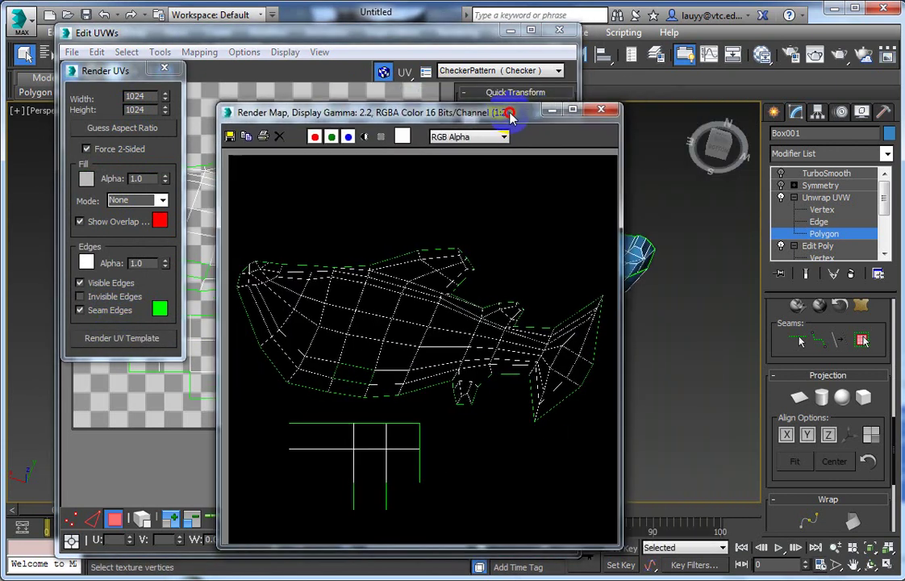
- Save the rendered template as PNG image shark_uv
{"action": "left_click", "coordinate": [195, 135]}
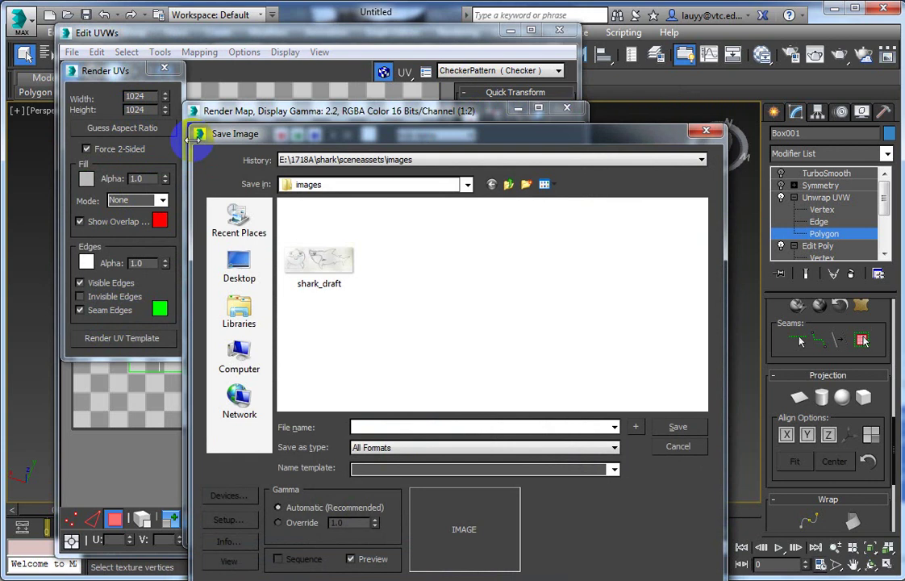
{"action": "left_click", "coordinate": [391, 447]}
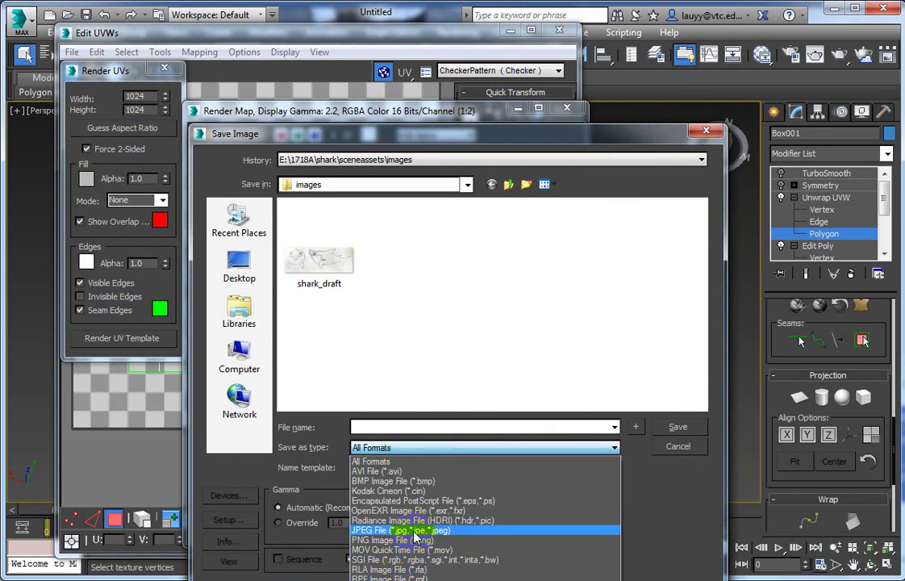
{"action": "left_click", "coordinate": [408, 530]}
{"action": "left_click", "coordinate": [403, 448]}
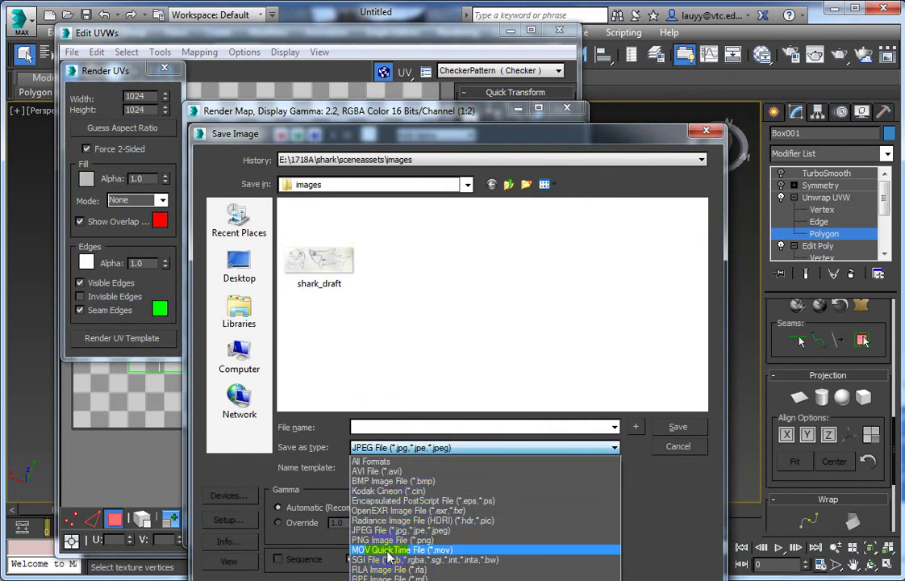
{"action": "left_click", "coordinate": [392, 540]}
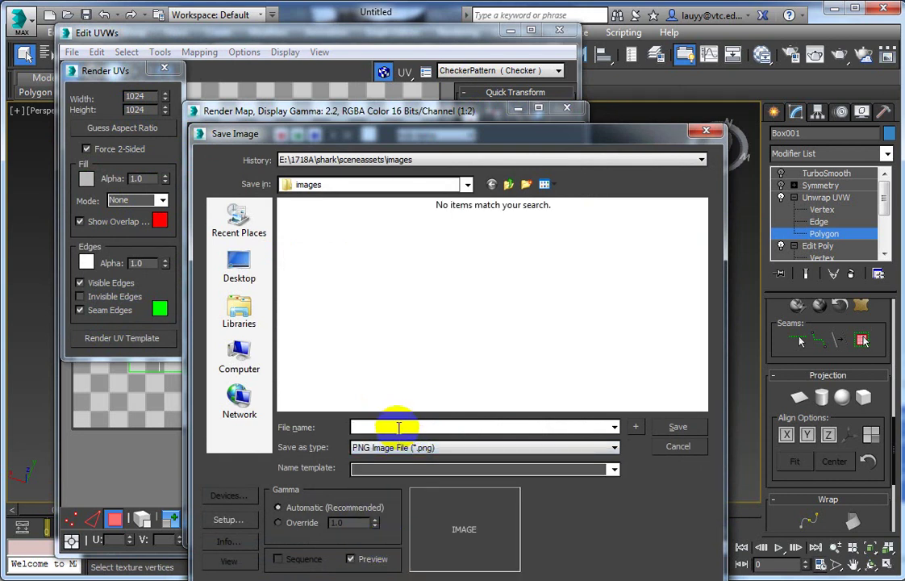
{"action": "type", "text": "shar"}
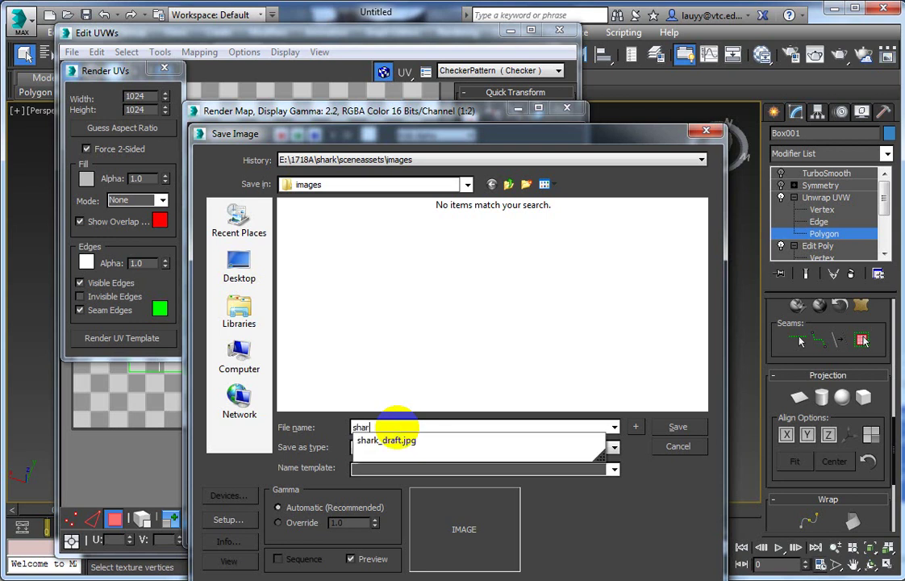
{"action": "type", "text": "uv"}
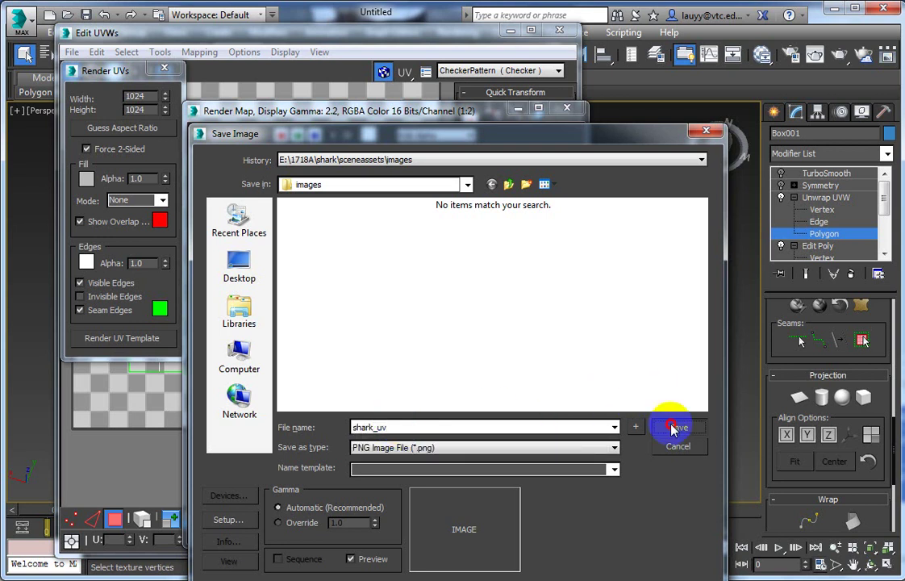
{"action": "left_click", "coordinate": [676, 425]}
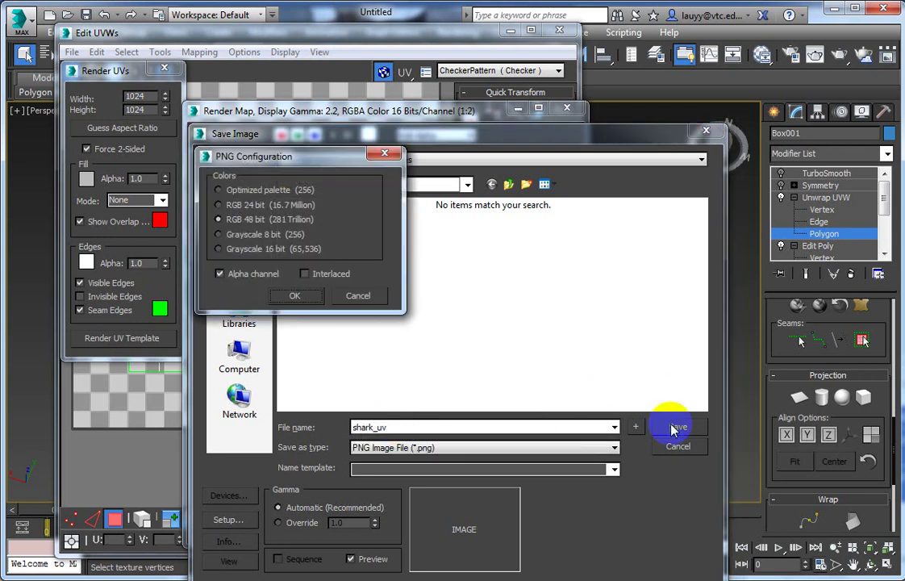
{"action": "left_click", "coordinate": [295, 295]}
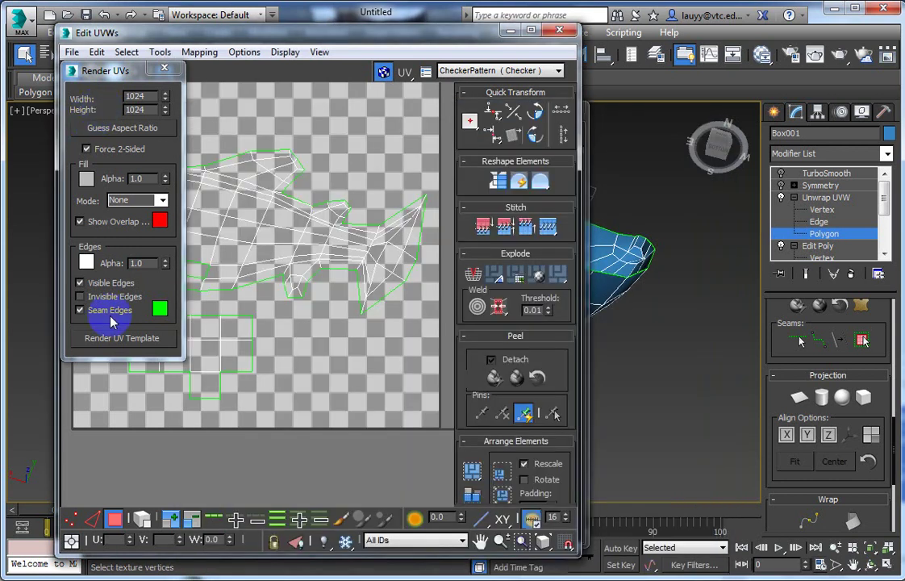
- Confirm shark_uv sits in the project's images folder via its properties, then switch to Photoshop
{"action": "left_click", "coordinate": [122, 337]}
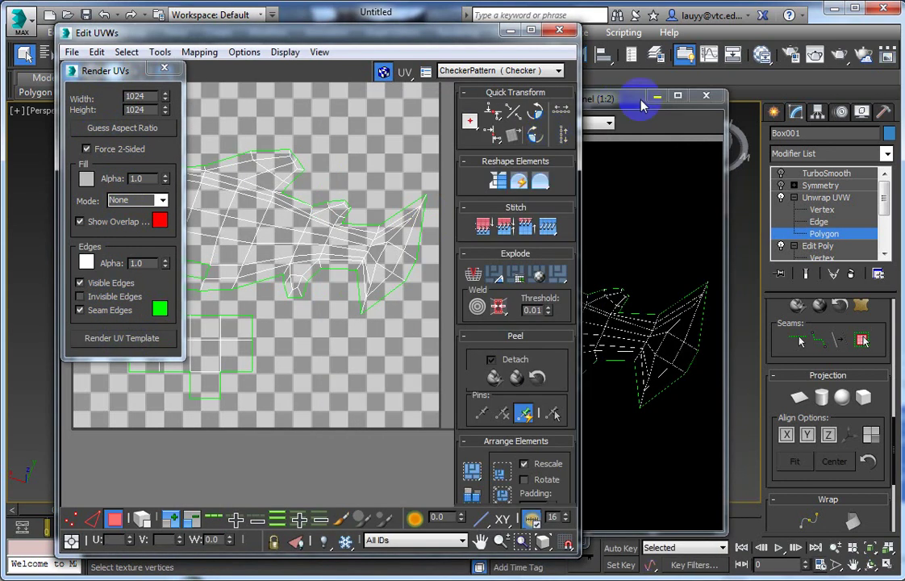
{"action": "left_click", "coordinate": [335, 124]}
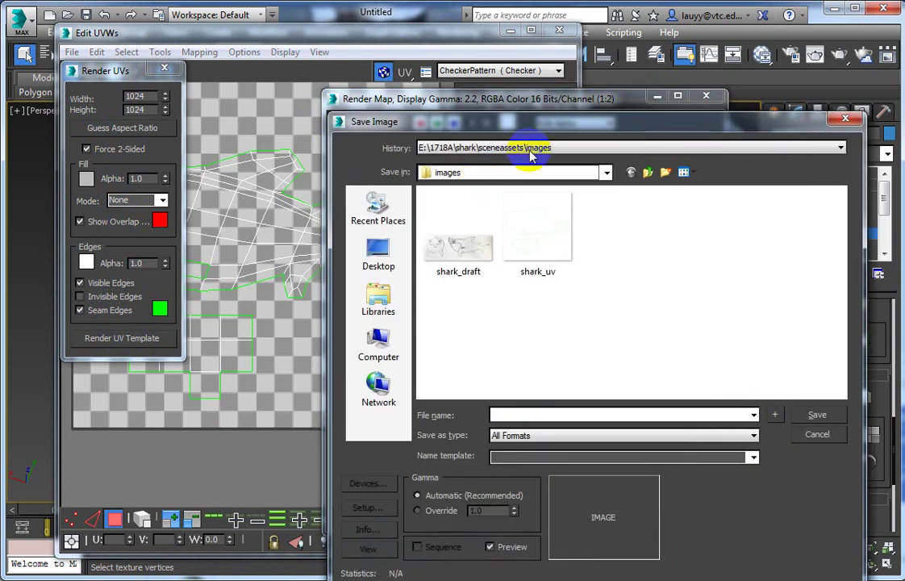
{"action": "left_click", "coordinate": [530, 148]}
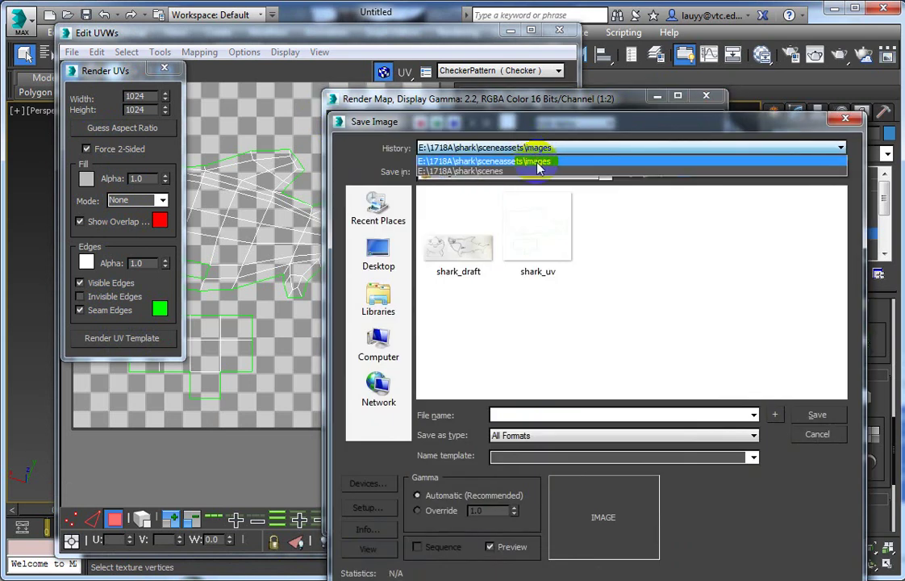
{"action": "left_click", "coordinate": [538, 162]}
{"action": "left_click", "coordinate": [549, 245]}
{"action": "right_click", "coordinate": [549, 244]}
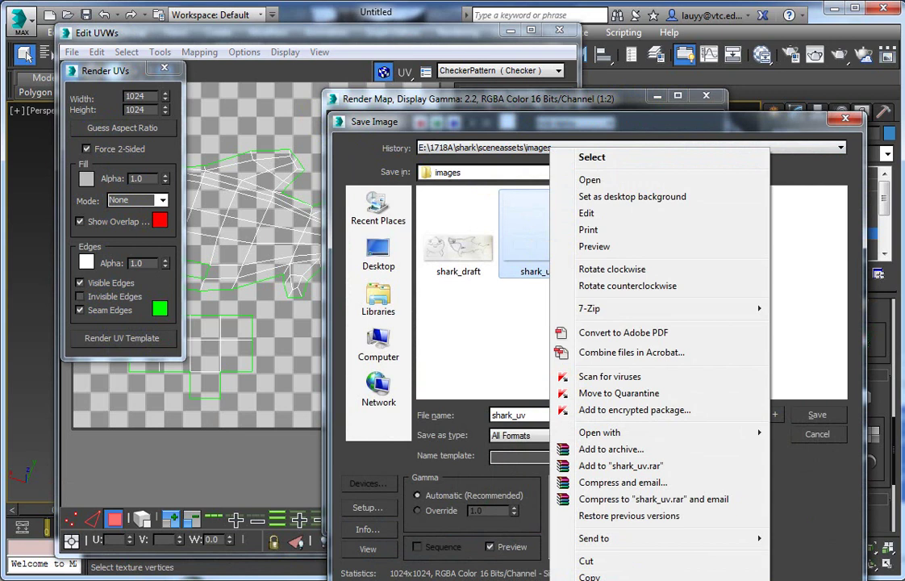
{"action": "key", "text": "r"}
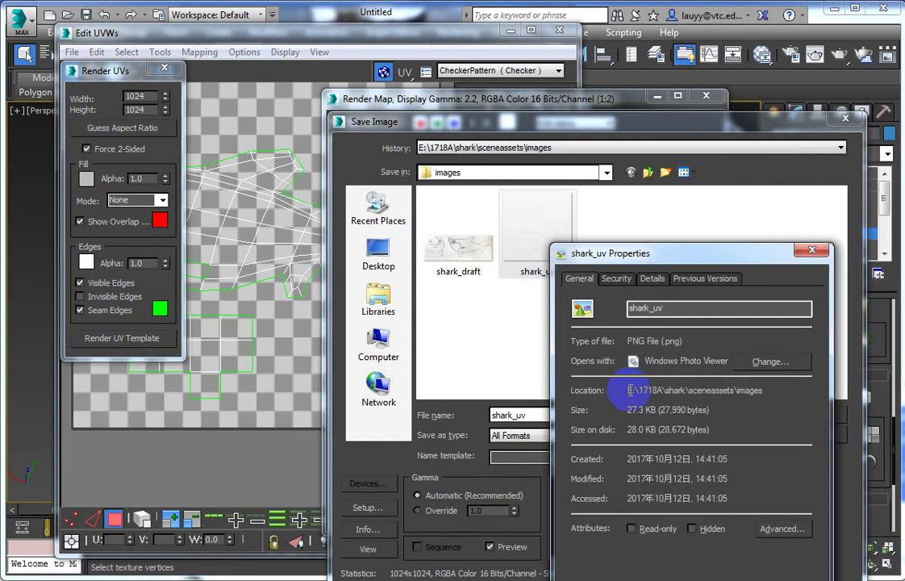
{"action": "left_click_drag", "start_coordinate": [635, 390], "coordinate": [762, 390]}
{"action": "key", "text": "Escape"}
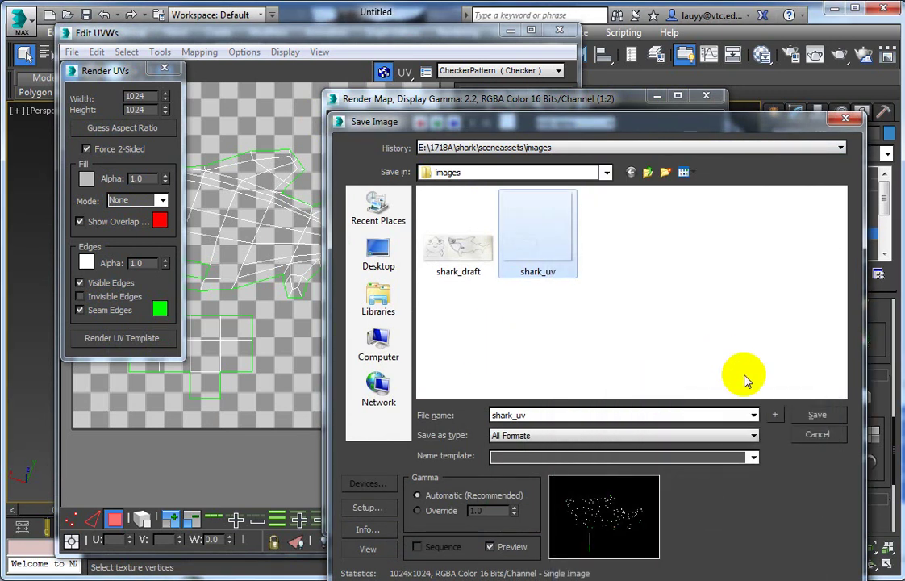
{"action": "left_click", "coordinate": [817, 434]}
{"action": "left_click", "coordinate": [220, 487]}
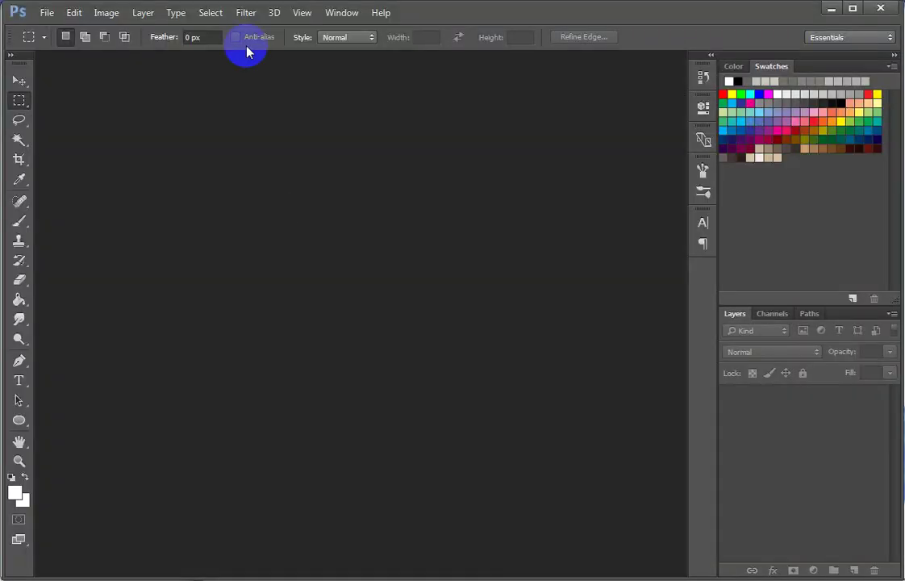
- Open shark_uv.png from the project's images folder in Photoshop
{"action": "left_click", "coordinate": [46, 13]}
{"action": "left_click", "coordinate": [61, 43]}
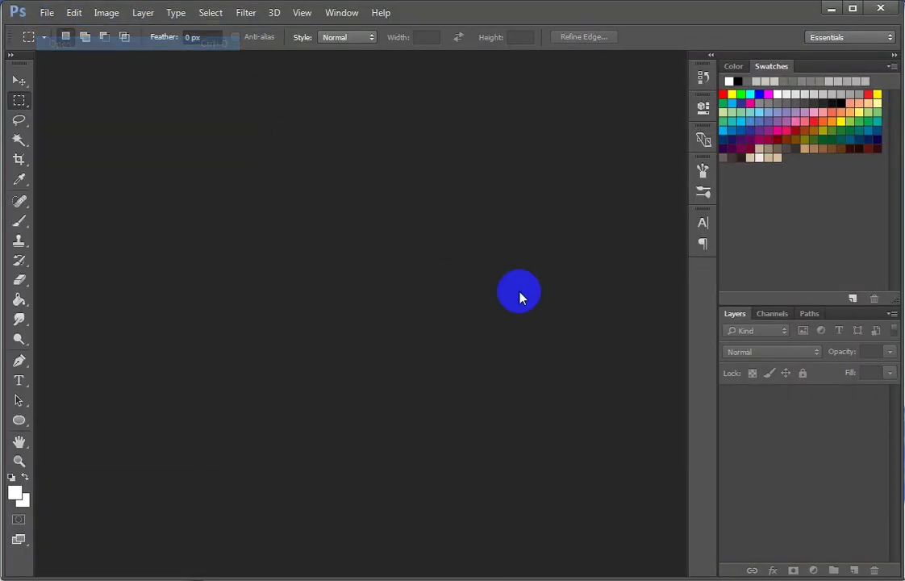
{"action": "key", "text": "Return"}
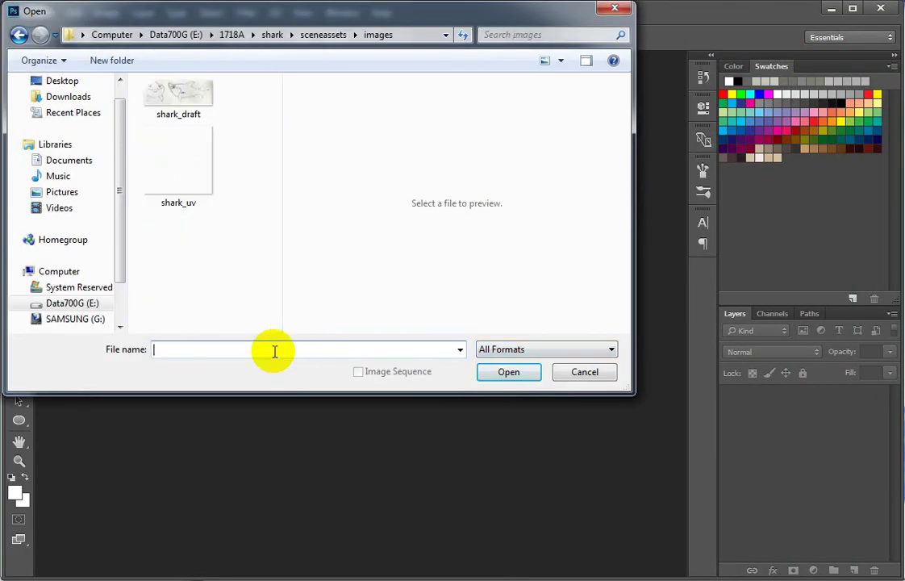
{"action": "double_click", "coordinate": [205, 142]}
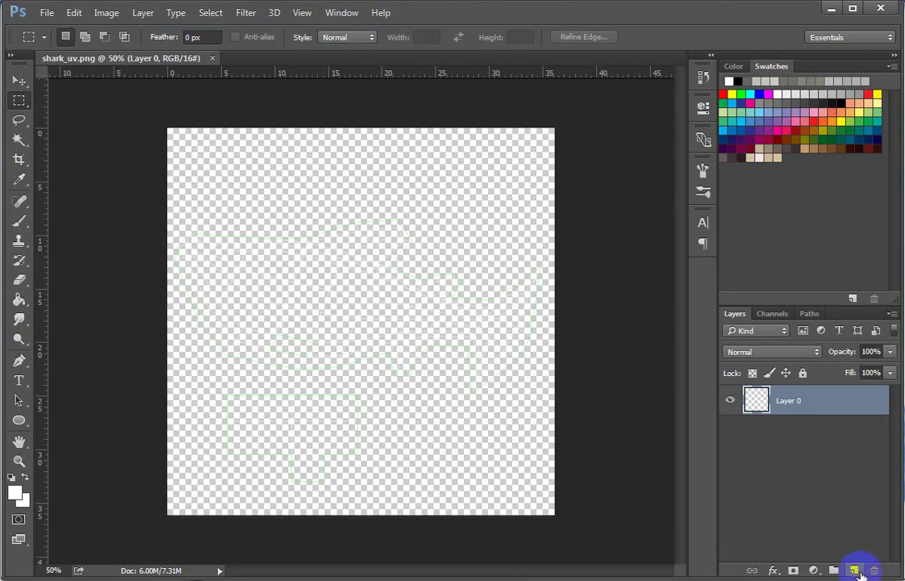
- Add a black-filled layer named bg below Layer 0, and rename Layer 0 to wire
{"action": "left_click", "coordinate": [854, 570]}
{"action": "left_click_drag", "start_coordinate": [821, 409], "coordinate": [815, 439]}
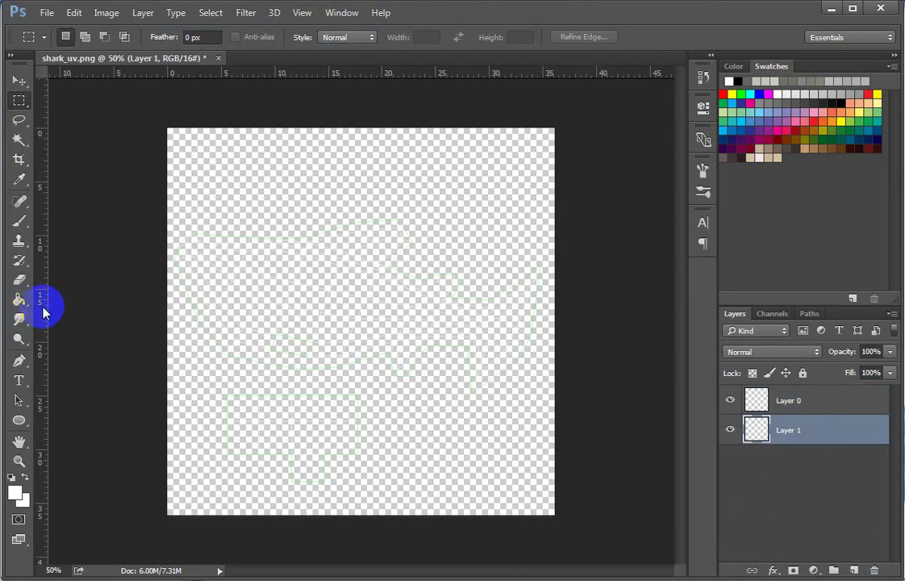
{"action": "left_click", "coordinate": [19, 299]}
{"action": "left_click", "coordinate": [16, 493]}
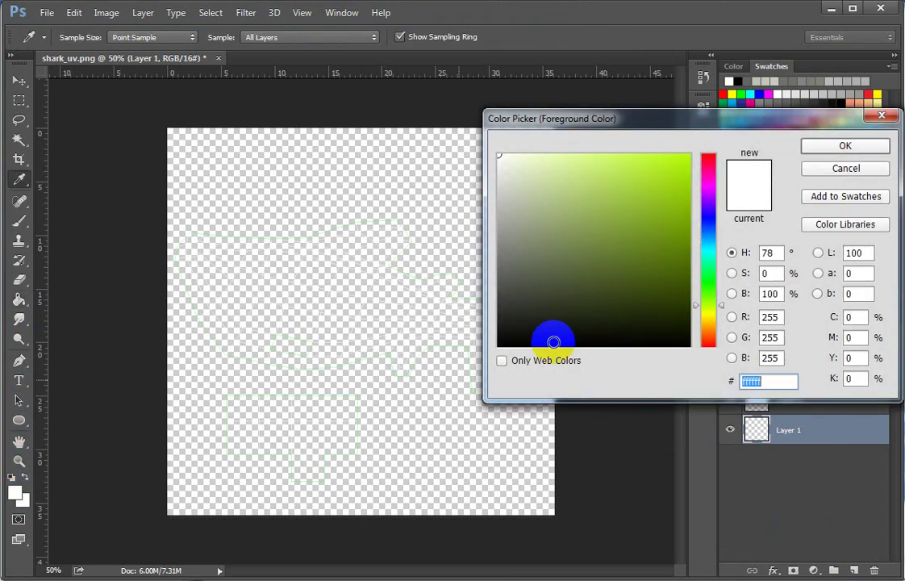
{"action": "left_click", "coordinate": [497, 346]}
{"action": "left_click", "coordinate": [877, 146]}
{"action": "left_click", "coordinate": [378, 402]}
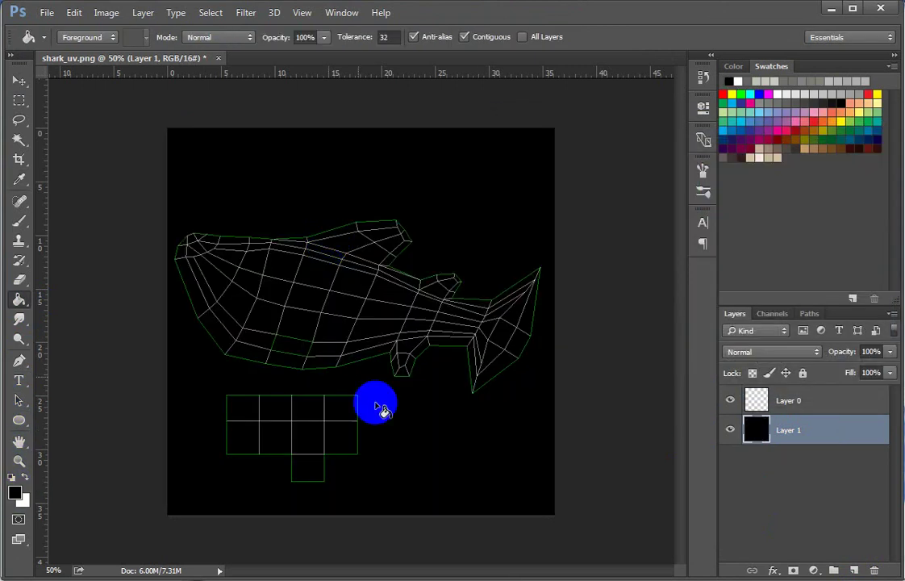
{"action": "left_click", "coordinate": [786, 434]}
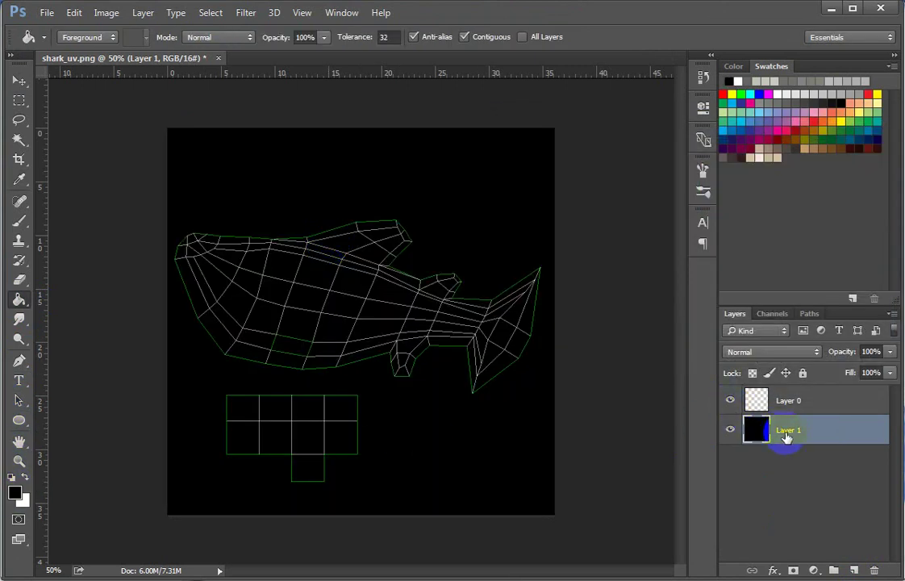
{"action": "type", "text": "bg"}
{"action": "key", "text": "Return"}
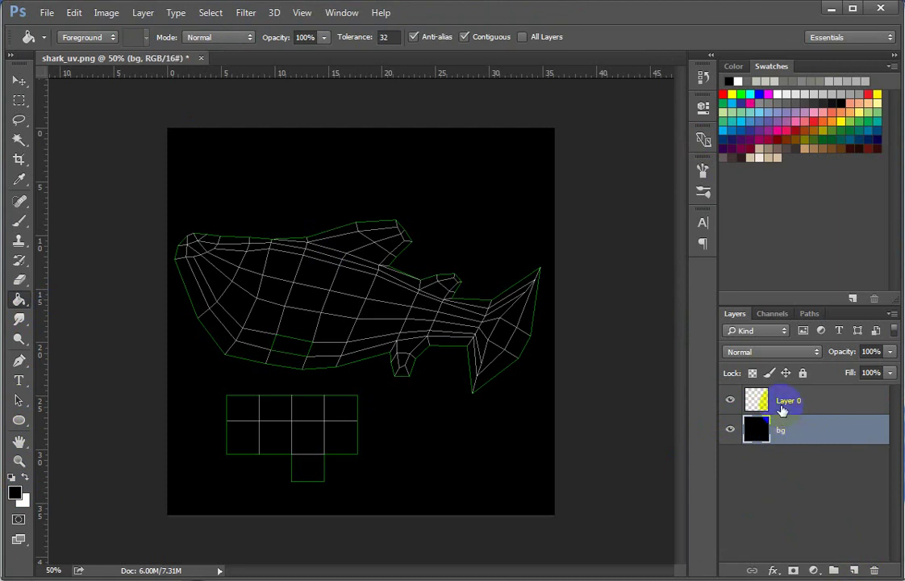
{"action": "double_click", "coordinate": [781, 409]}
{"action": "type", "text": "wire"}
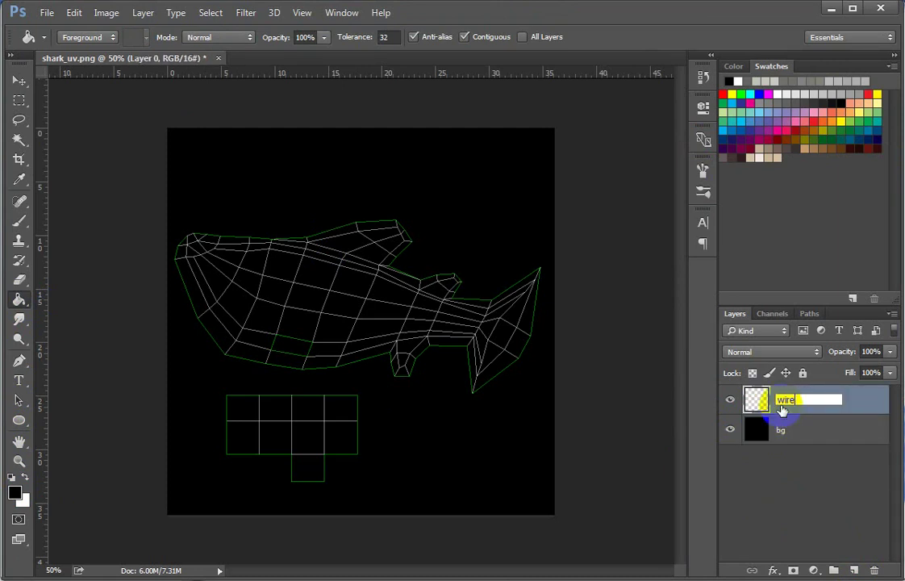
{"action": "key", "text": "Return"}
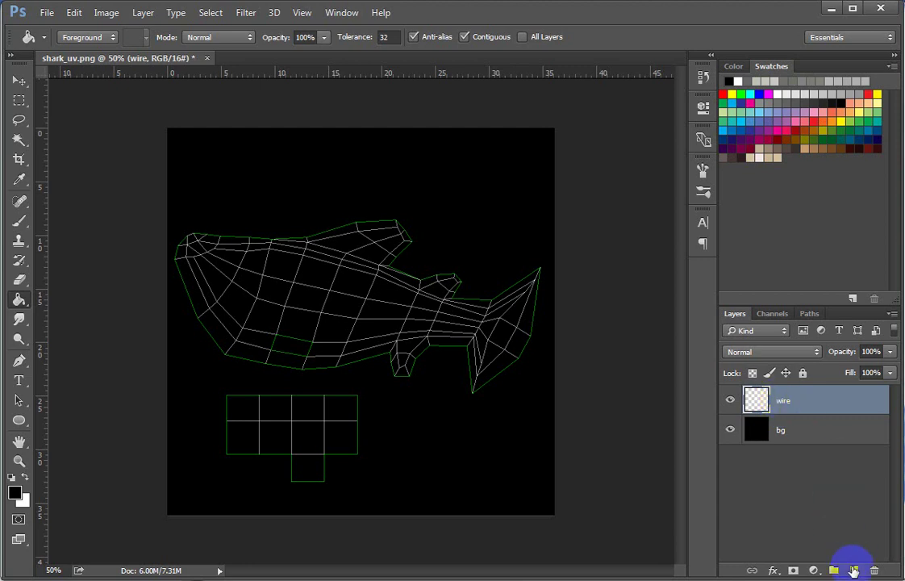
- Add a new layer named 'fill color' beneath the wire layer
{"action": "left_click", "coordinate": [853, 570]}
{"action": "left_click_drag", "start_coordinate": [804, 408], "coordinate": [799, 449]}
{"action": "type", "text": "fill colo"}
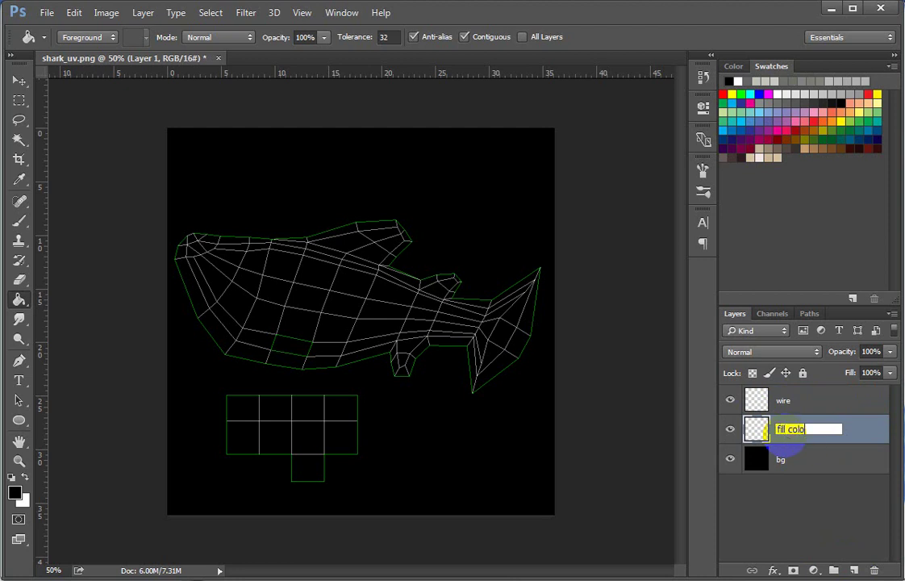
{"action": "type", "text": "r"}
{"action": "key", "text": "Return"}
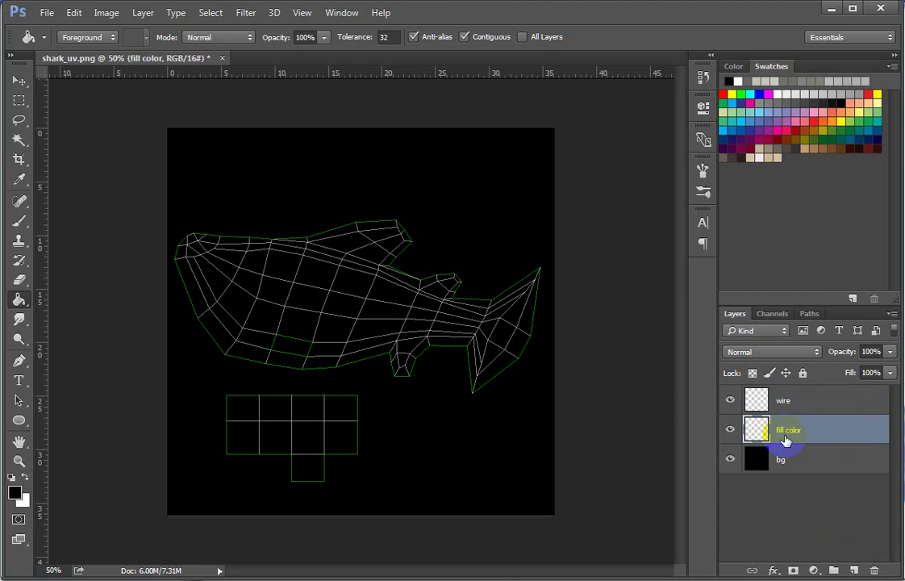
- Paint the shark's upper body bright blue (#0078ff) with a roughly 71 px brush
{"action": "left_click", "coordinate": [19, 220]}
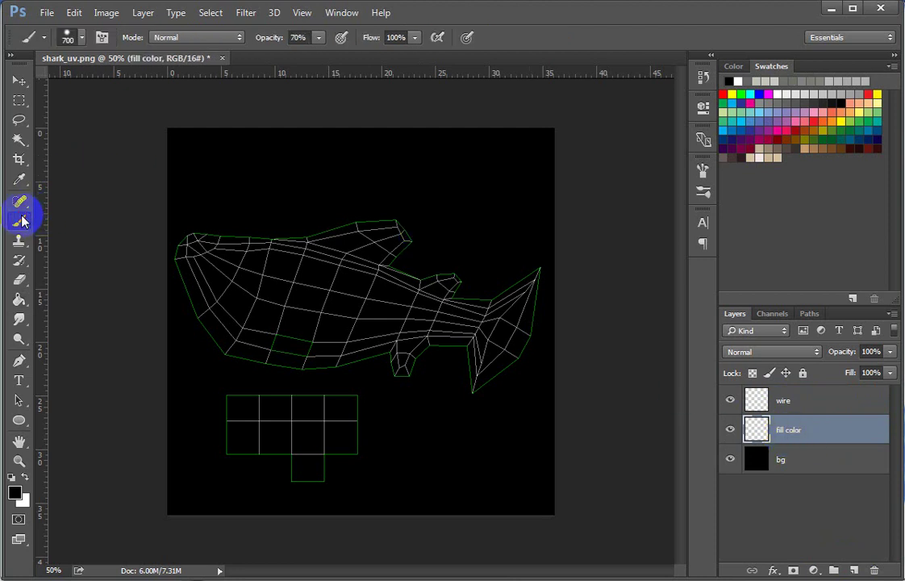
{"action": "left_click", "coordinate": [15, 497]}
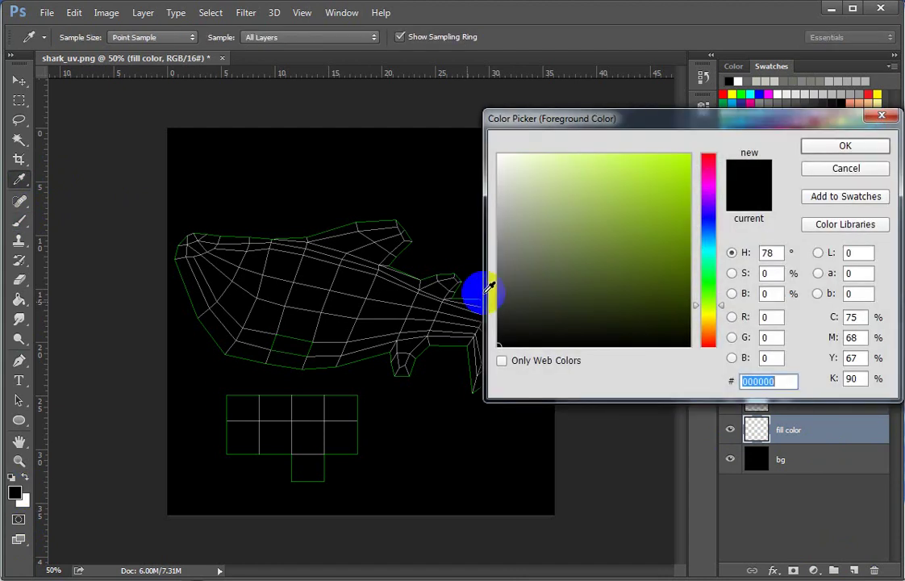
{"action": "left_click", "coordinate": [708, 233]}
{"action": "left_click", "coordinate": [688, 154]}
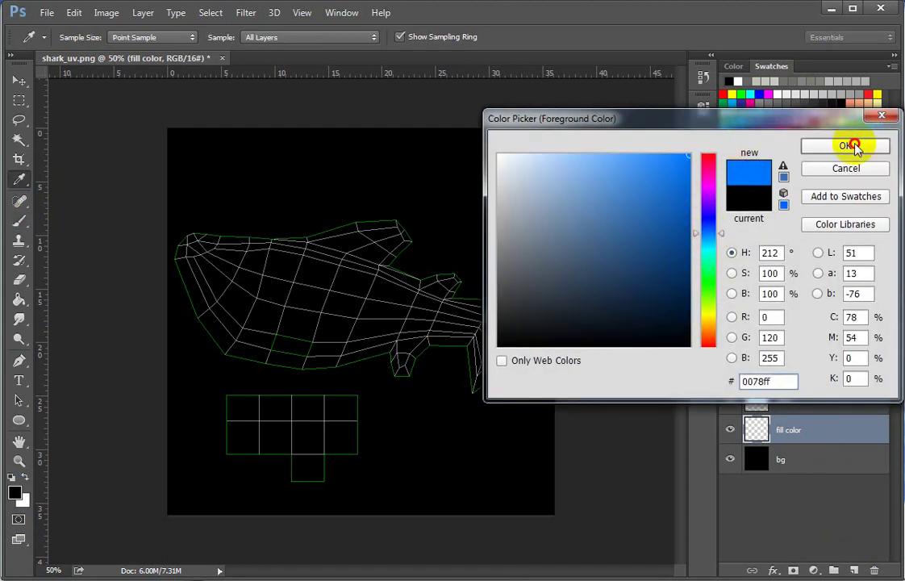
{"action": "left_click", "coordinate": [845, 145]}
{"action": "left_click", "coordinate": [77, 38]}
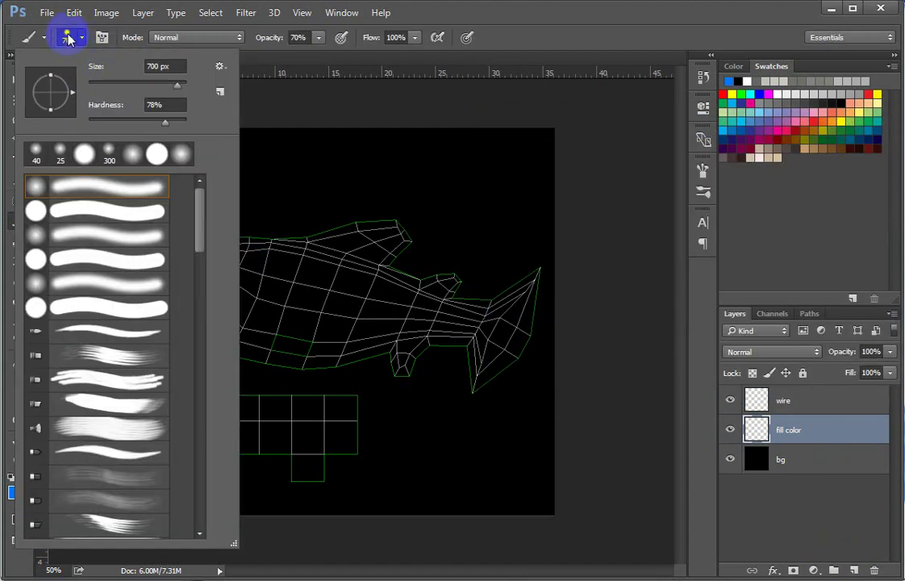
{"action": "left_click_drag", "start_coordinate": [125, 87], "coordinate": [123, 85]}
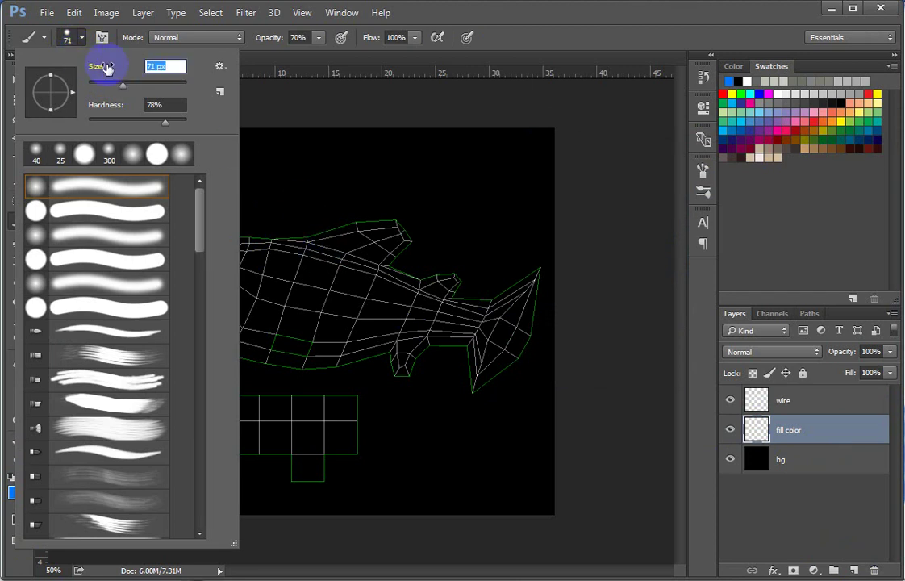
{"action": "mouse_move", "coordinate": [319, 243]}
{"action": "left_mouse_down"}
{"action": "mouse_move", "coordinate": [194, 246]}
{"action": "mouse_move", "coordinate": [196, 289]}
{"action": "mouse_move", "coordinate": [246, 349]}
{"action": "mouse_move", "coordinate": [404, 339]}
{"action": "mouse_move", "coordinate": [396, 364]}
{"action": "mouse_move", "coordinate": [468, 356]}
{"action": "mouse_move", "coordinate": [537, 319]}
{"action": "mouse_move", "coordinate": [497, 343]}
{"action": "mouse_move", "coordinate": [448, 279]}
{"action": "mouse_move", "coordinate": [371, 264]}
{"action": "mouse_move", "coordinate": [335, 326]}
{"action": "mouse_move", "coordinate": [210, 307]}
{"action": "mouse_move", "coordinate": [376, 275]}
{"action": "mouse_move", "coordinate": [246, 307]}
{"action": "mouse_move", "coordinate": [342, 304]}
{"action": "left_mouse_up"}
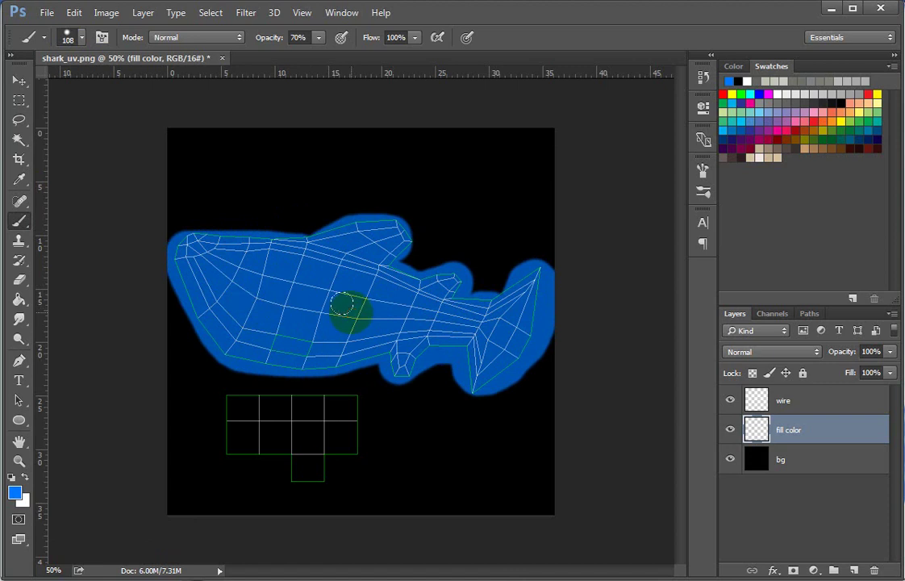
- Try white belly strokes at 100% brush opacity, undoing the unsatisfactory ones
{"action": "left_click", "coordinate": [25, 478]}
{"action": "left_click_drag", "start_coordinate": [182, 314], "coordinate": [282, 349]}
{"action": "key", "text": "ctrl+z"}
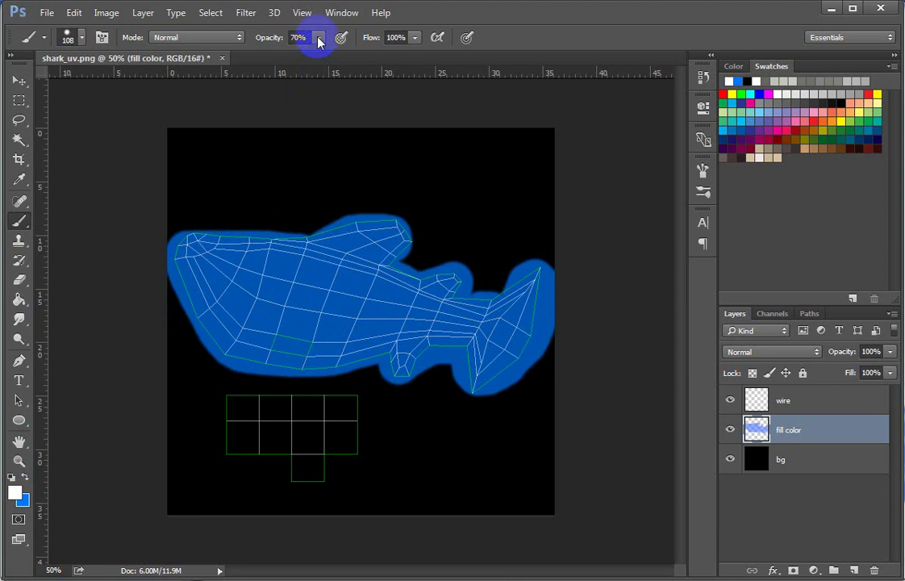
{"action": "left_click", "coordinate": [319, 37]}
{"action": "left_click_drag", "start_coordinate": [336, 57], "coordinate": [346, 57]}
{"action": "left_click_drag", "start_coordinate": [184, 325], "coordinate": [350, 369]}
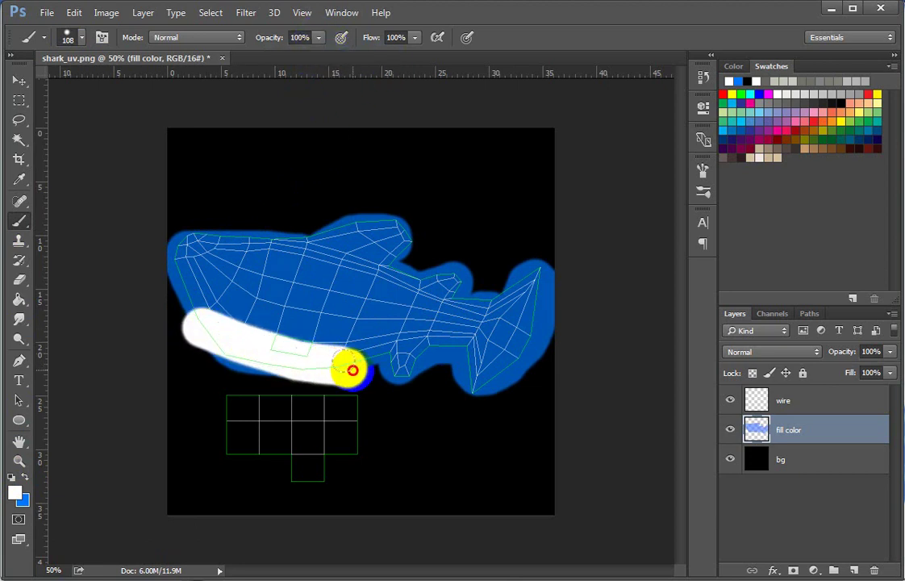
{"action": "key", "text": "ctrl+z"}
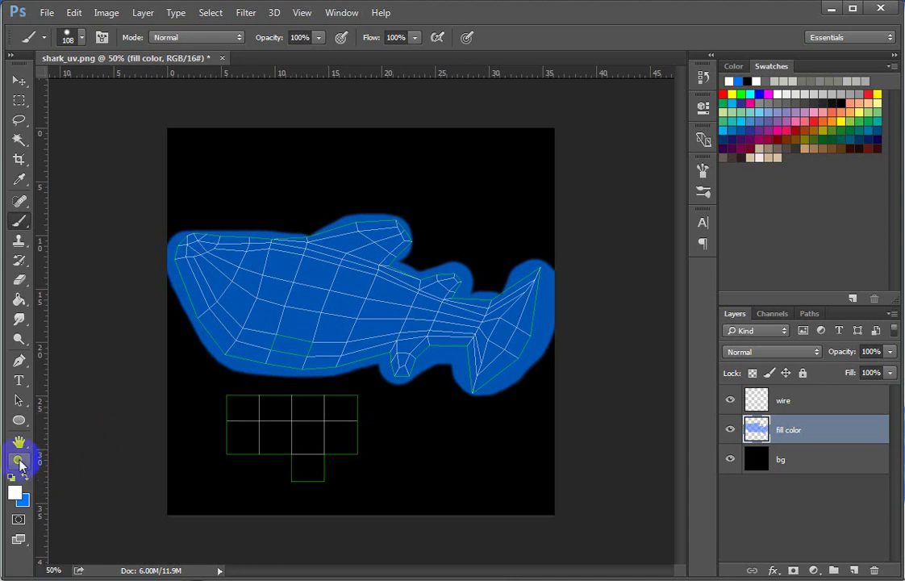
- Zoom to 100% and paint one broad white stroke across the shark's belly
{"action": "left_click", "coordinate": [19, 460]}
{"action": "left_click", "coordinate": [342, 419]}
{"action": "left_click", "coordinate": [283, 233]}
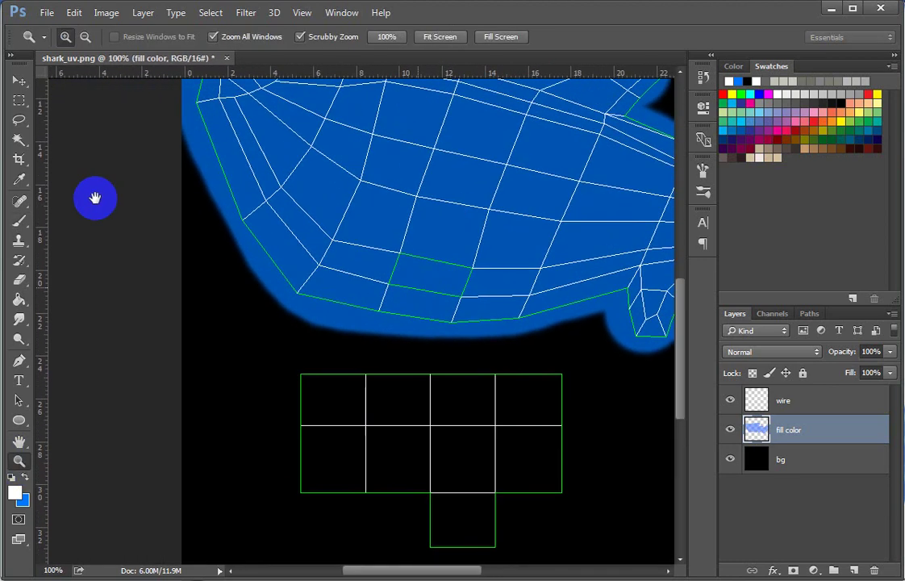
{"action": "left_click", "coordinate": [24, 224]}
{"action": "mouse_move", "coordinate": [250, 244]}
{"action": "left_mouse_down"}
{"action": "mouse_move", "coordinate": [564, 330]}
{"action": "mouse_move", "coordinate": [618, 363]}
{"action": "mouse_move", "coordinate": [405, 325]}
{"action": "mouse_move", "coordinate": [270, 263]}
{"action": "left_mouse_up"}
{"action": "left_click_drag", "start_coordinate": [413, 323], "coordinate": [323, 362]}
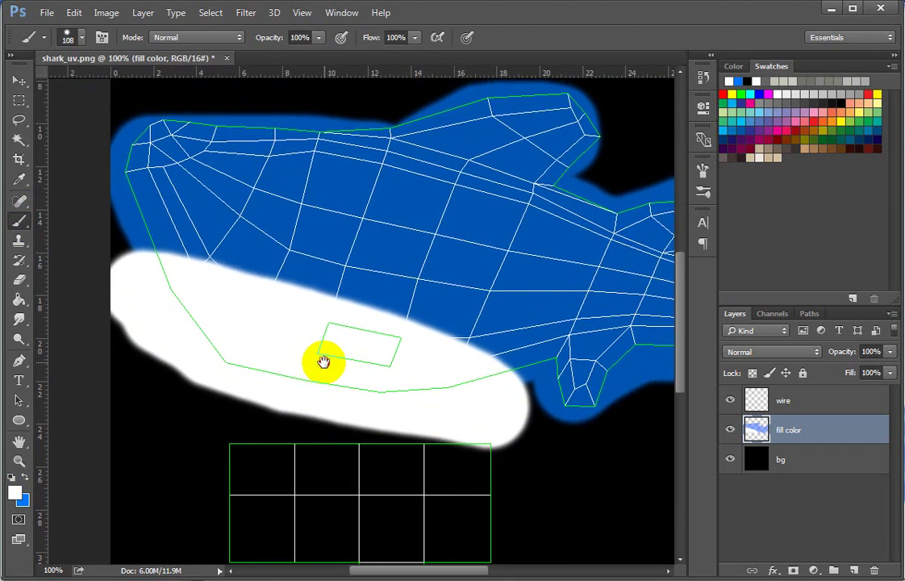
- Set the foreground colour to black
{"action": "left_click", "coordinate": [15, 493]}
{"action": "left_click_drag", "start_coordinate": [580, 339], "coordinate": [580, 386]}
{"action": "left_click", "coordinate": [763, 145]}
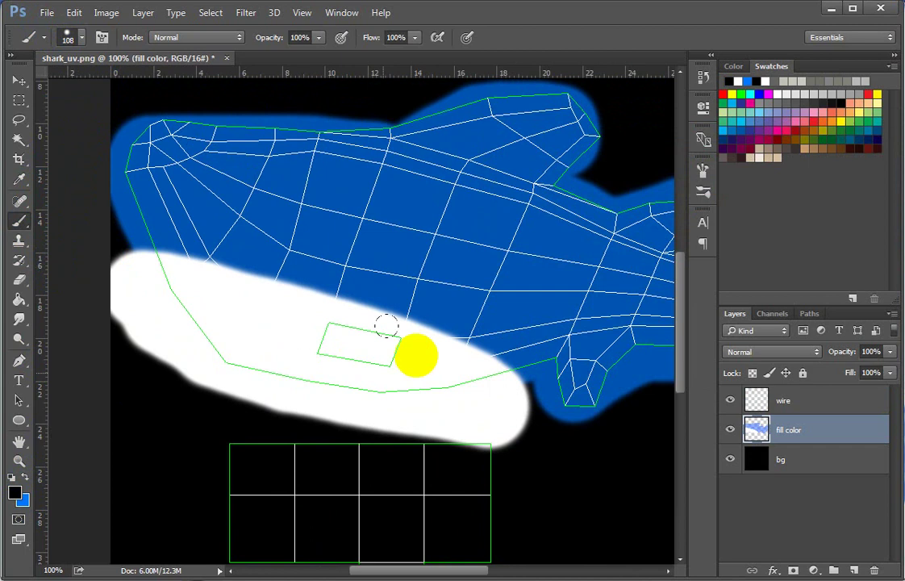
- Paint a crisp white eye dot in #ffffff using a fully hard brush
{"action": "left_click", "coordinate": [14, 492]}
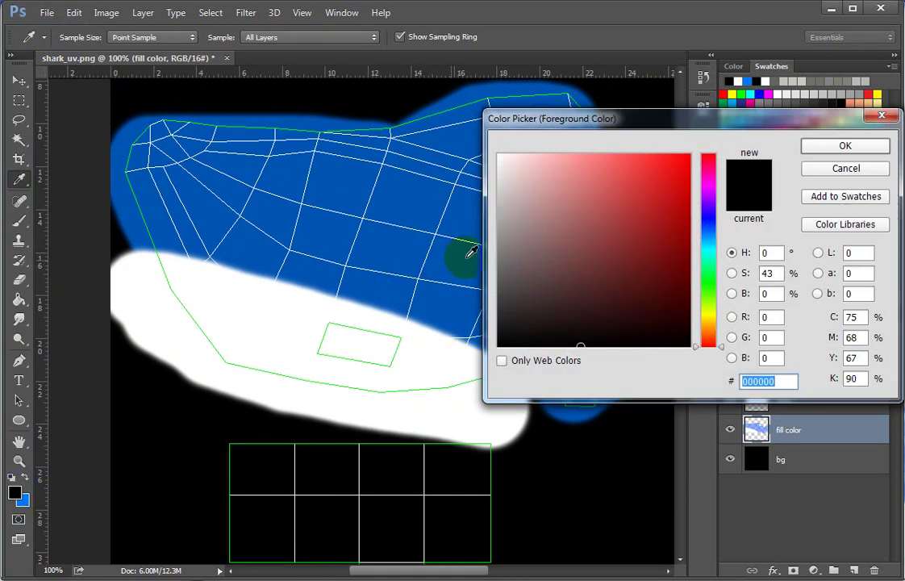
{"action": "type", "text": "ffffff"}
{"action": "left_click", "coordinate": [830, 145]}
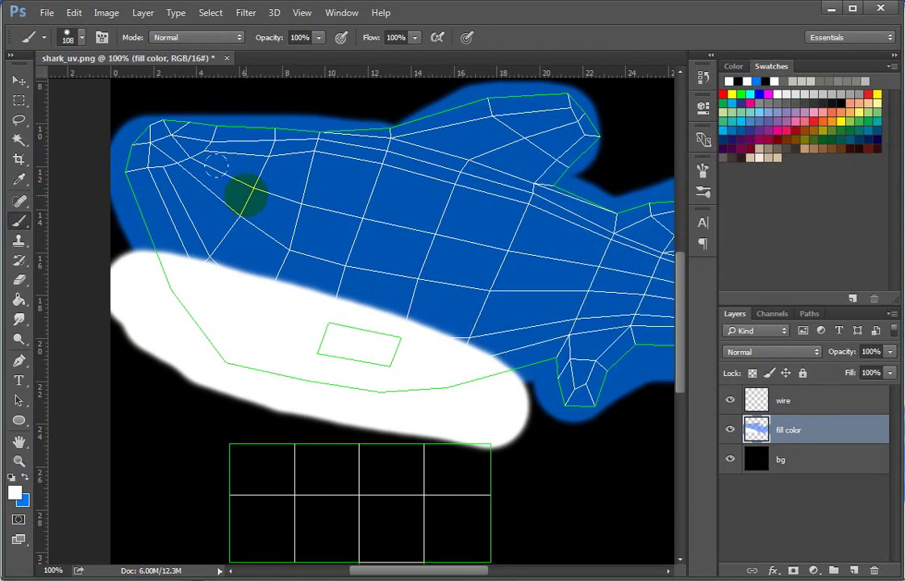
{"action": "left_click", "coordinate": [249, 183]}
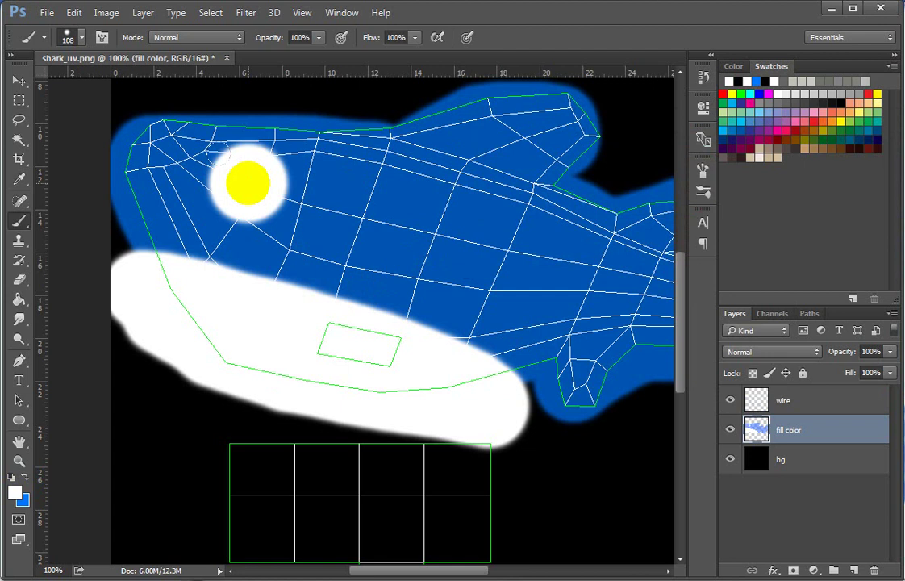
{"action": "left_click", "coordinate": [14, 492]}
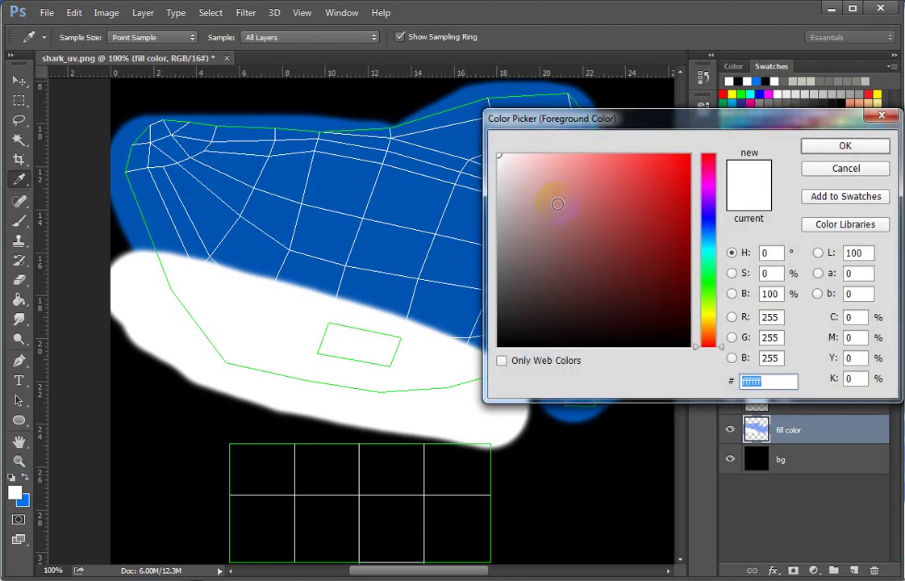
{"action": "left_click", "coordinate": [833, 146]}
{"action": "left_click", "coordinate": [85, 36]}
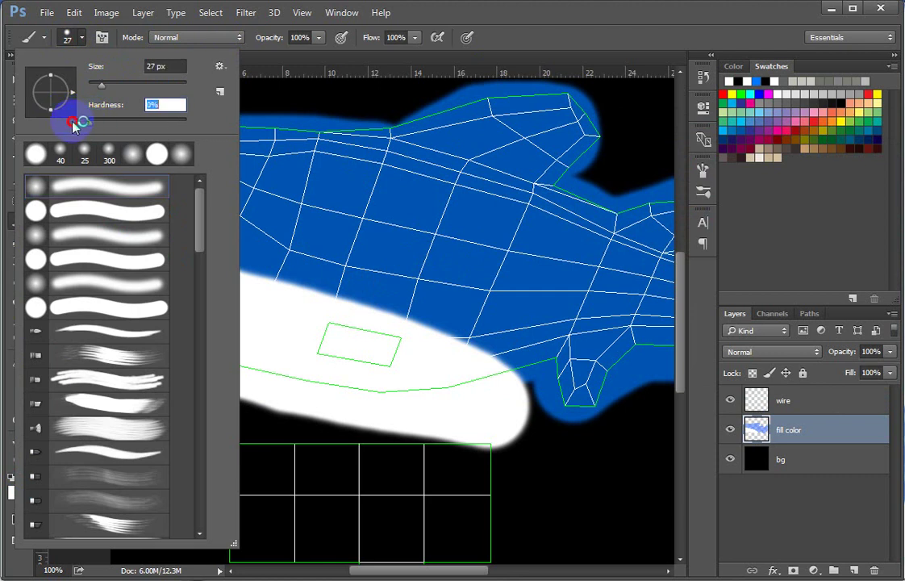
{"action": "left_click", "coordinate": [184, 120]}
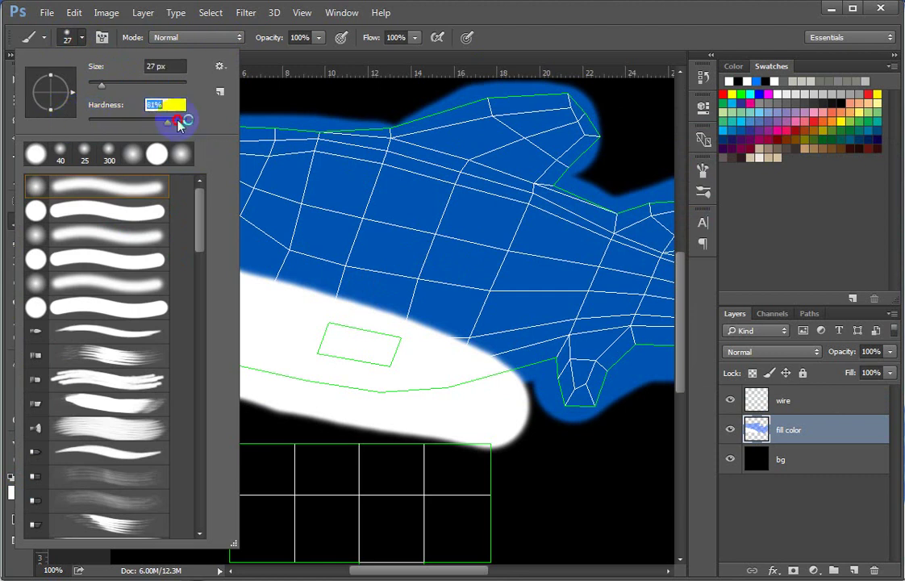
{"action": "left_click", "coordinate": [278, 175]}
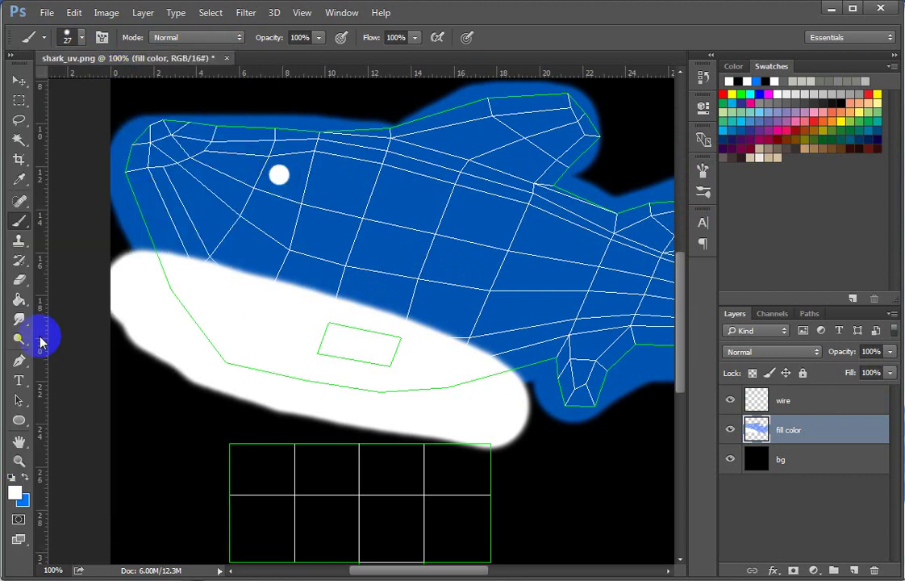
- Add a black pupil on the white eye
{"action": "left_click", "coordinate": [14, 491]}
{"action": "left_click_drag", "start_coordinate": [518, 299], "coordinate": [497, 347]}
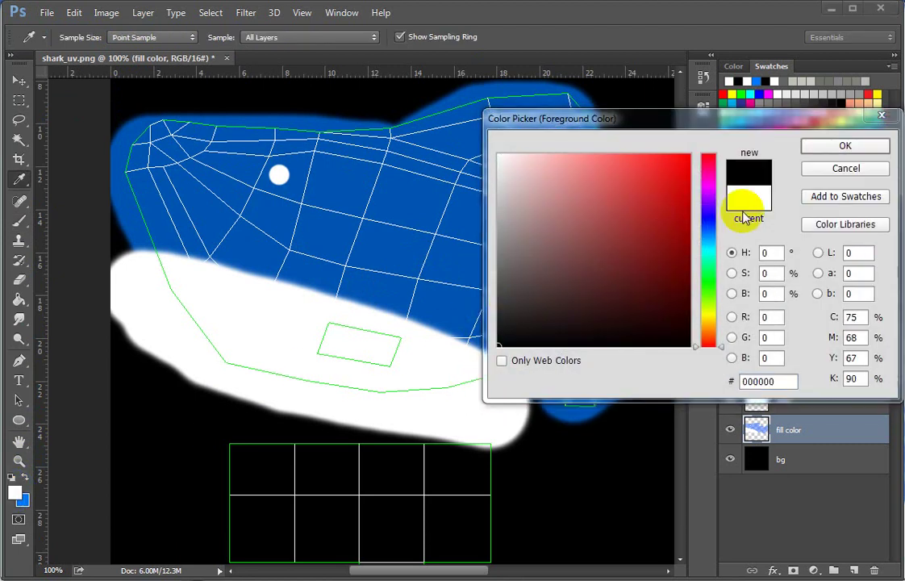
{"action": "left_click", "coordinate": [826, 149]}
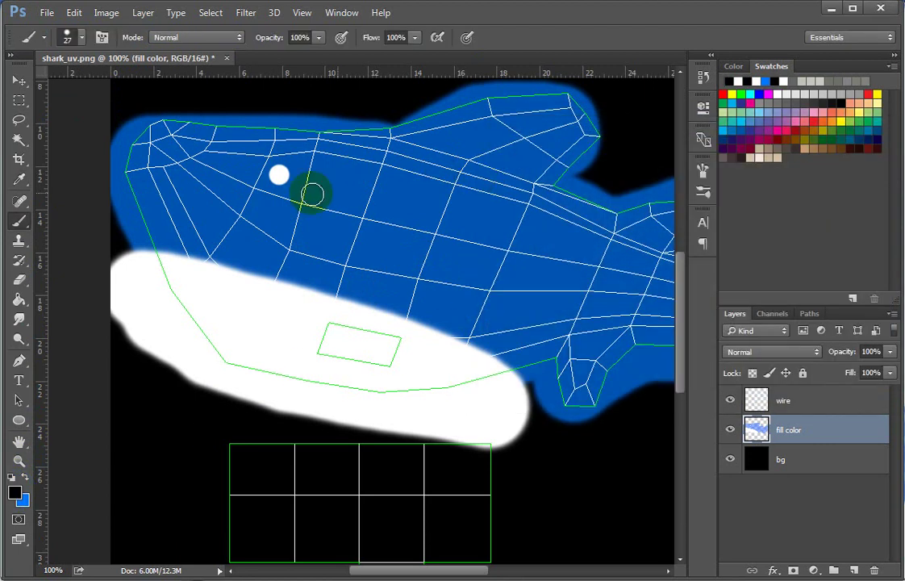
{"action": "left_click", "coordinate": [275, 179]}
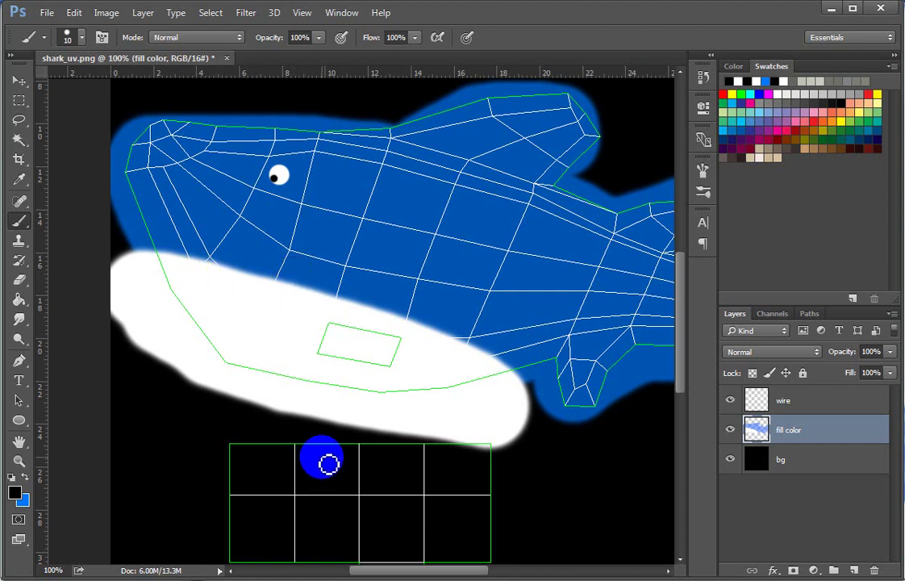
- Paint the grid area below the shark white with a 182 px brush
{"action": "left_click", "coordinate": [21, 182]}
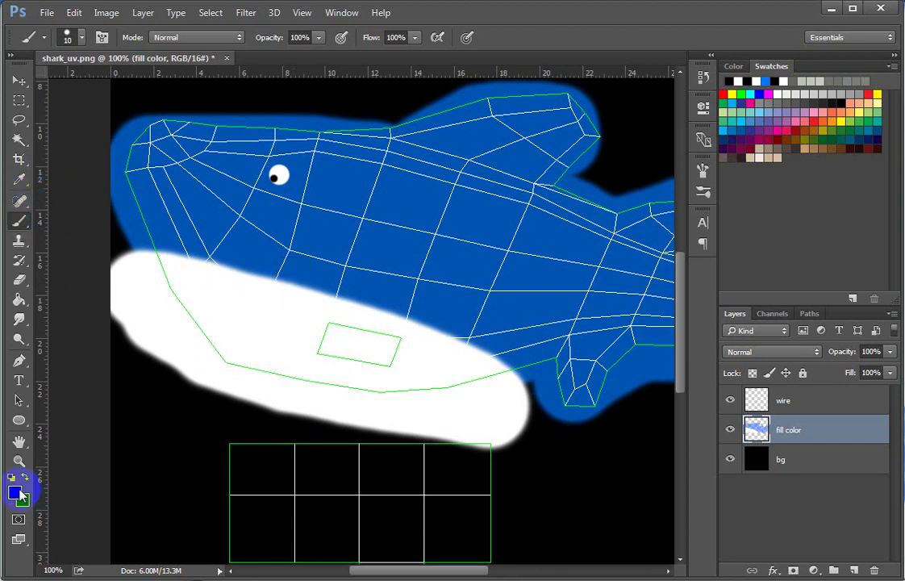
{"action": "left_click", "coordinate": [167, 352], "text": "alt"}
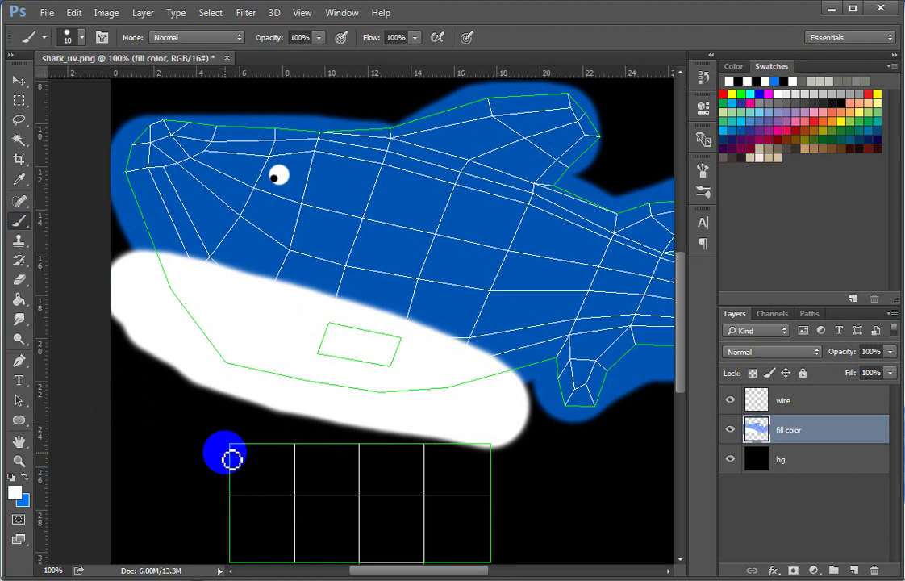
{"action": "left_click", "coordinate": [77, 37]}
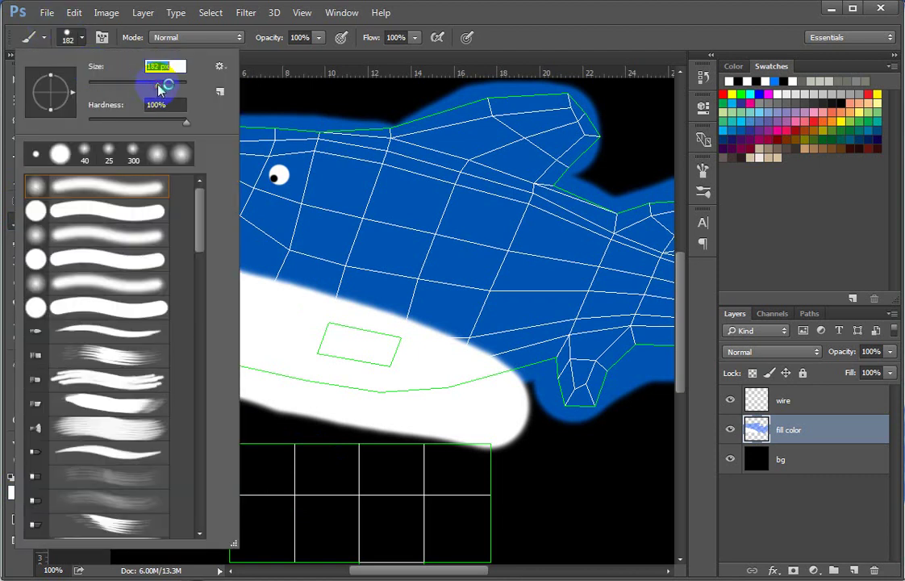
{"action": "left_click", "coordinate": [418, 329]}
{"action": "left_click", "coordinate": [457, 234]}
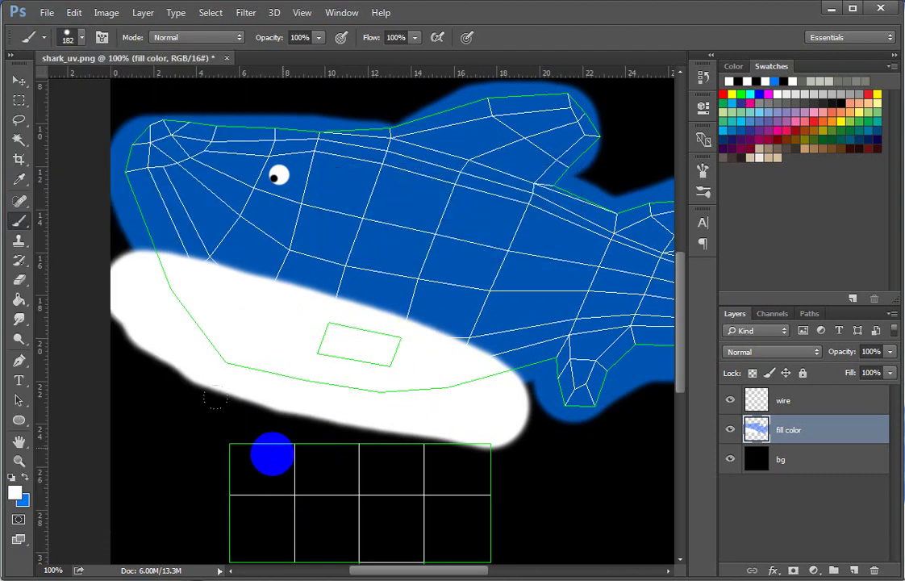
{"action": "left_click_drag", "start_coordinate": [258, 484], "coordinate": [494, 397]}
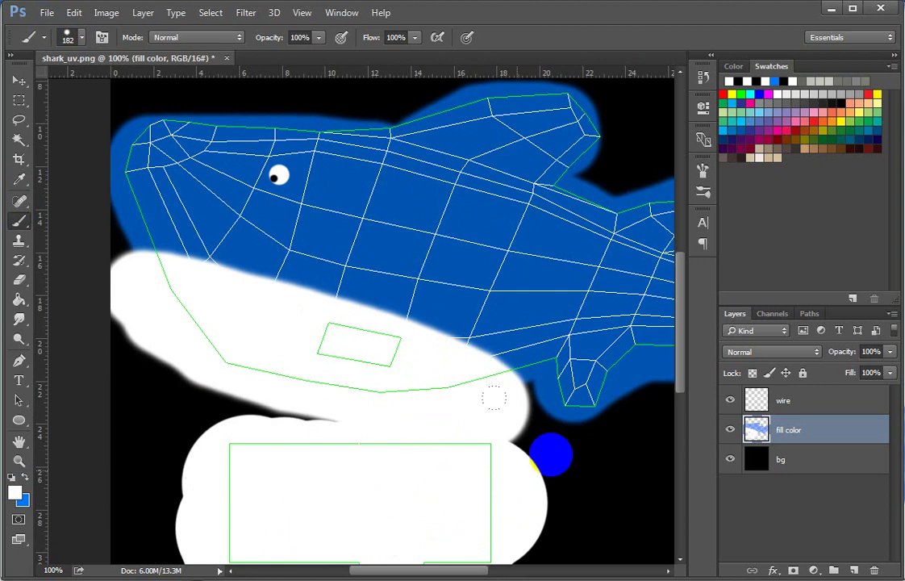
{"action": "left_click_drag", "start_coordinate": [686, 367], "coordinate": [681, 415]}
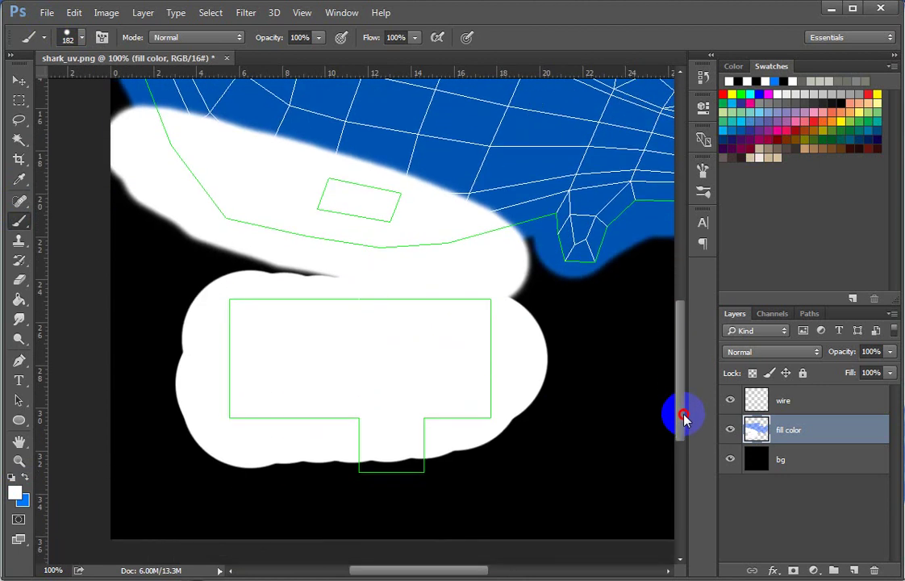
- Hide the wire layer so only the painted map shows
{"action": "left_click", "coordinate": [46, 12]}
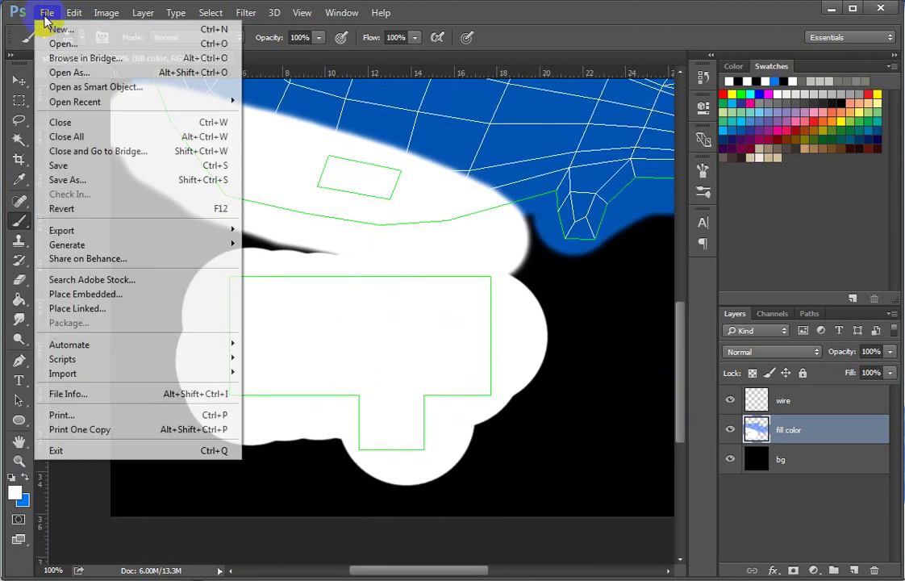
{"action": "left_click", "coordinate": [80, 179]}
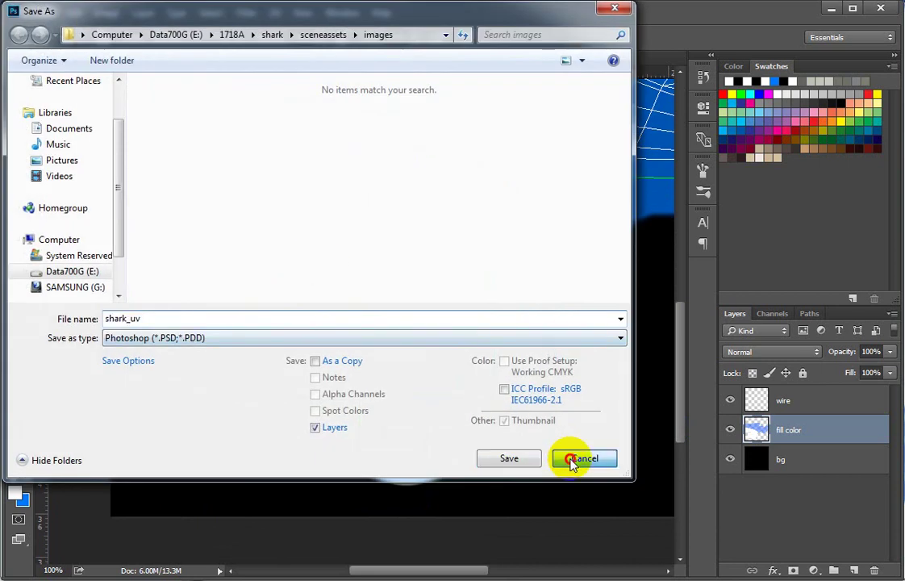
{"action": "left_click", "coordinate": [583, 457]}
{"action": "left_click", "coordinate": [729, 400]}
{"action": "left_click_drag", "start_coordinate": [351, 225], "coordinate": [351, 397]}
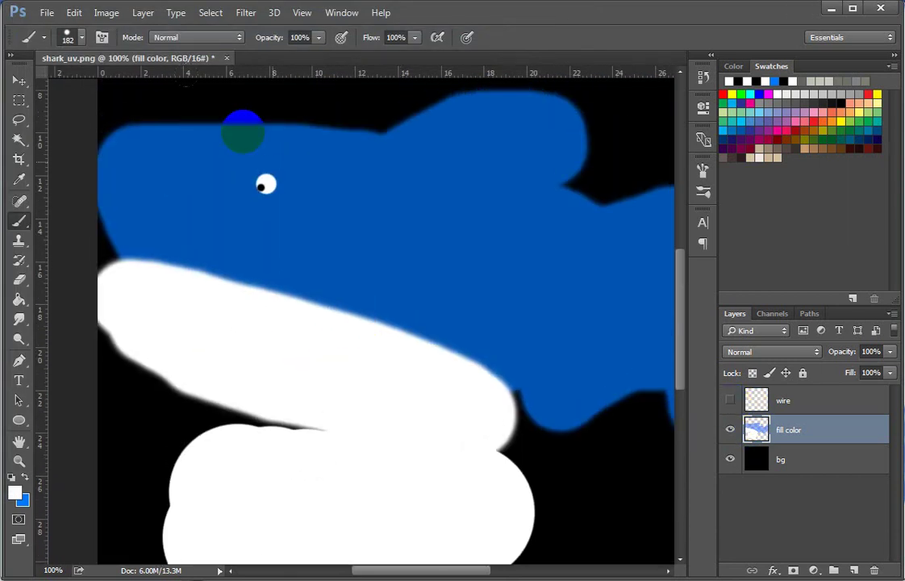
- Save a JPEG copy of the map named shark_color at quality 10
{"action": "left_click", "coordinate": [46, 12]}
{"action": "left_click", "coordinate": [42, 176]}
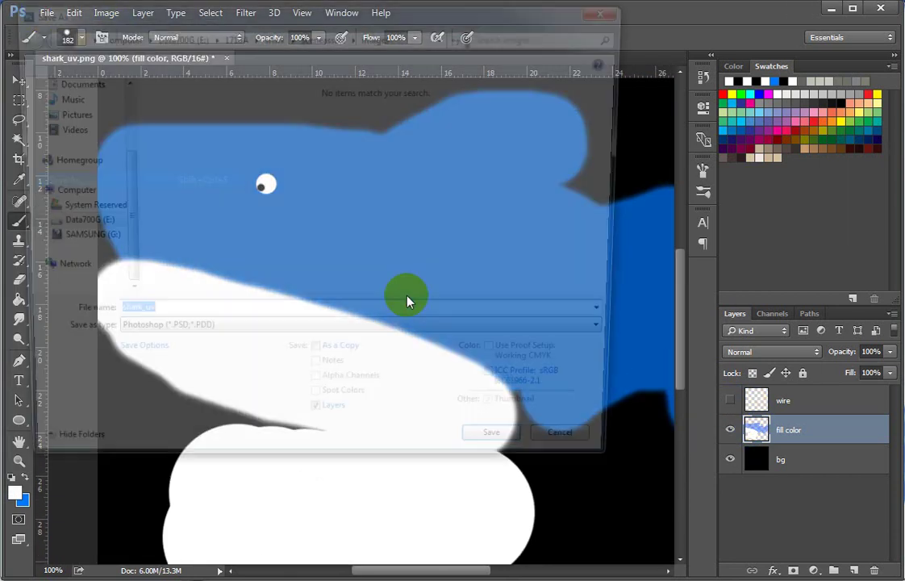
{"action": "left_click", "coordinate": [240, 347]}
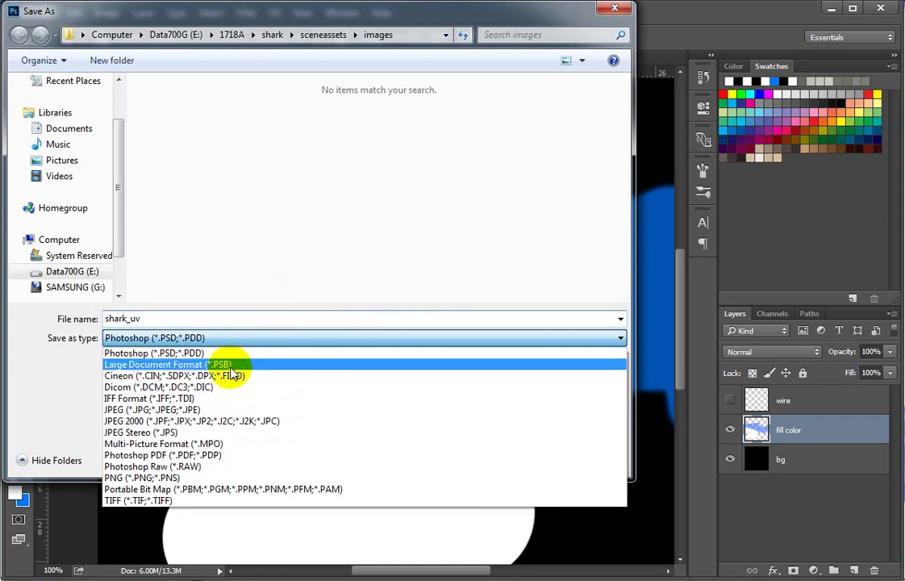
{"action": "left_click", "coordinate": [206, 406]}
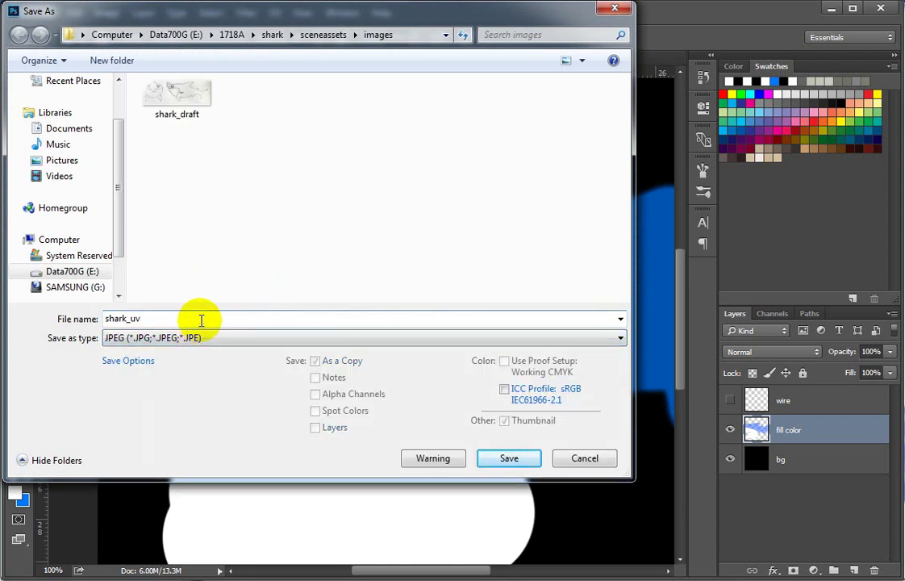
{"action": "key", "text": "BackSpace"}
{"action": "key", "text": "BackSpace"}
{"action": "type", "text": "c"}
{"action": "key", "text": "Return"}
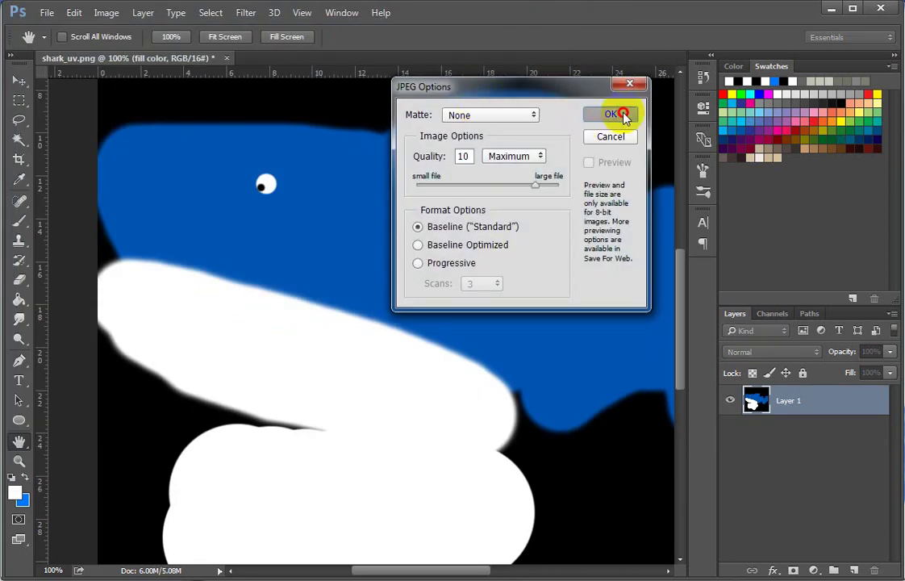
{"action": "left_click", "coordinate": [613, 113]}
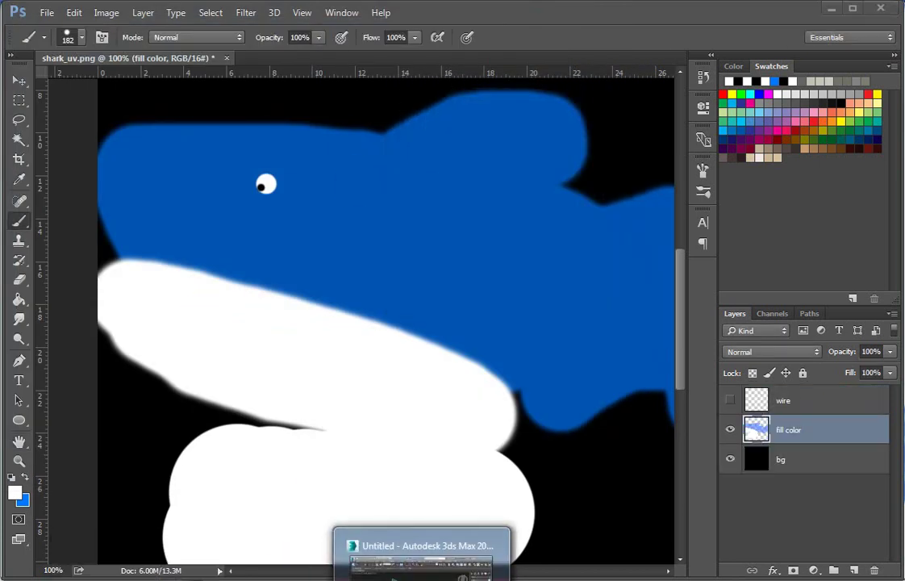
{"action": "left_click", "coordinate": [369, 574]}
- Create a Standard material with shark_color.jpg as its diffuse bitmap in the Slate Material Editor
{"action": "left_click", "coordinate": [559, 30]}
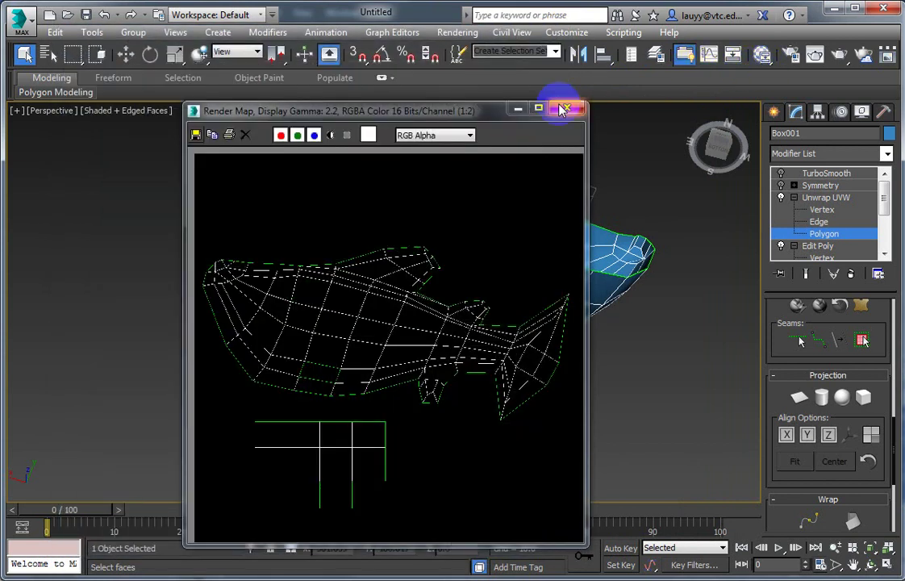
{"action": "left_click", "coordinate": [564, 109]}
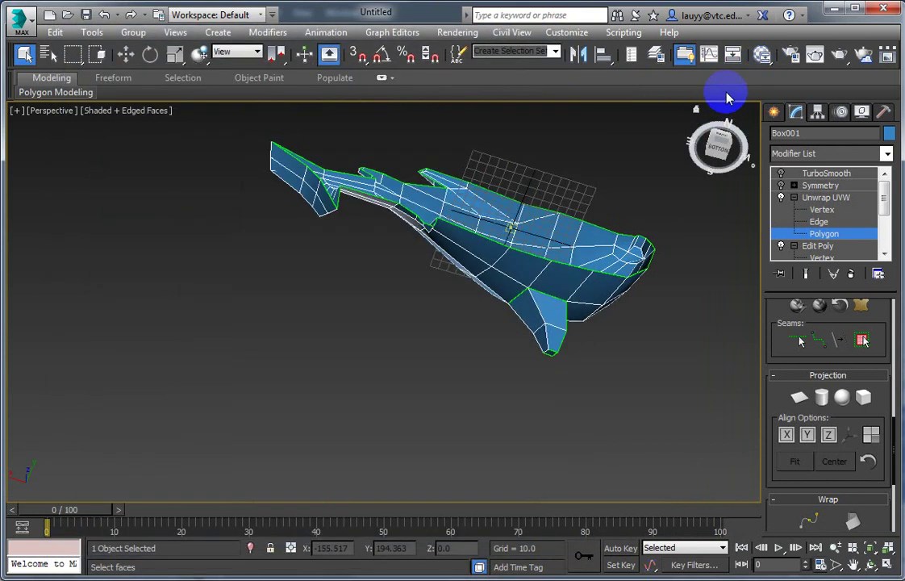
{"action": "left_click", "coordinate": [762, 56]}
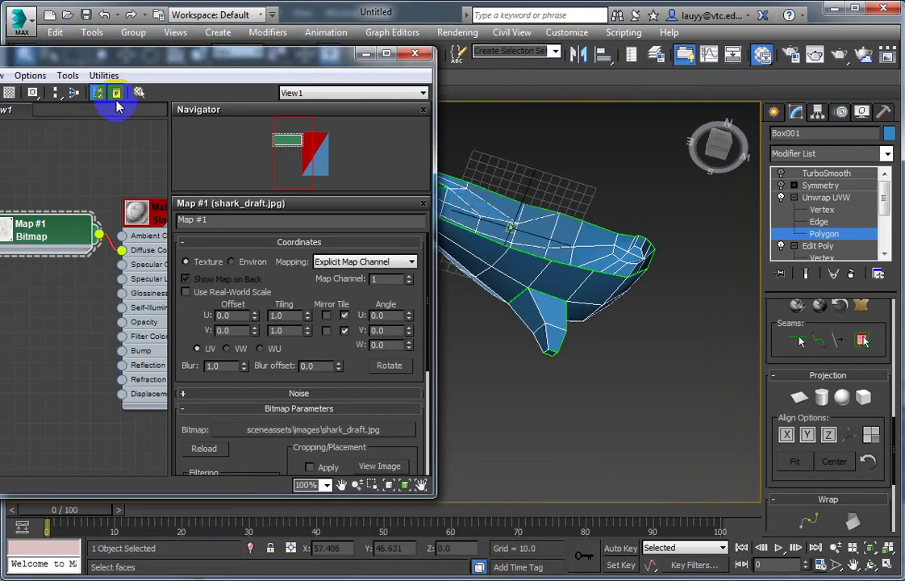
{"action": "left_click_drag", "start_coordinate": [135, 58], "coordinate": [397, 82]}
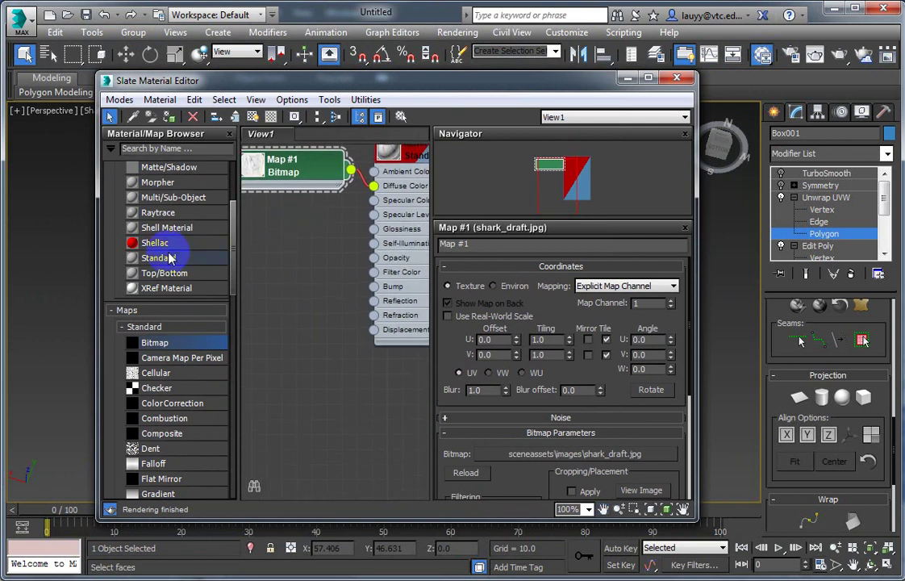
{"action": "left_click_drag", "start_coordinate": [291, 366], "coordinate": [290, 378]}
{"action": "mouse_move", "coordinate": [157, 342]}
{"action": "left_mouse_down"}
{"action": "mouse_move", "coordinate": [263, 344]}
{"action": "mouse_move", "coordinate": [379, 309]}
{"action": "mouse_move", "coordinate": [316, 419]}
{"action": "mouse_move", "coordinate": [383, 412]}
{"action": "left_mouse_up"}
{"action": "double_click", "coordinate": [137, 117]}
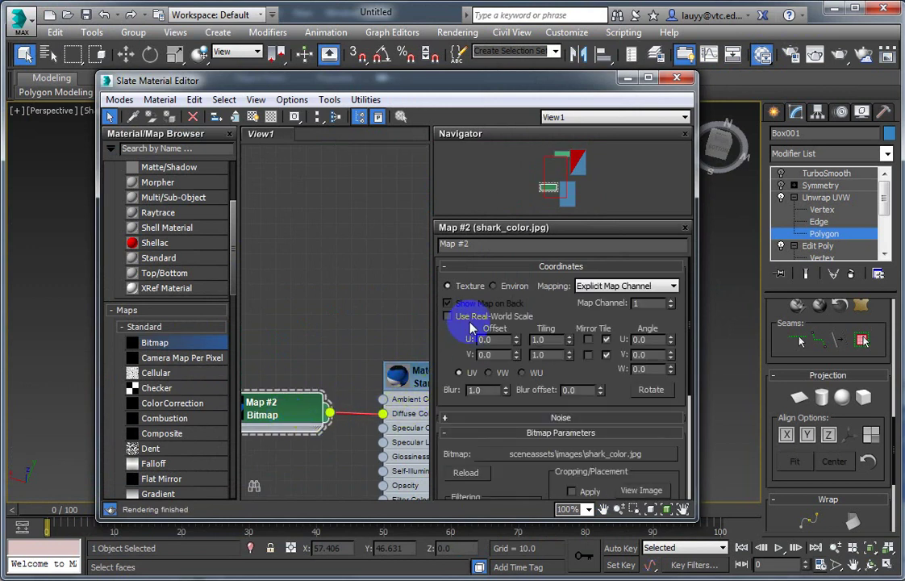
- Display the shark_color texture shaded on the shark in the viewport
{"action": "middle_click_drag", "start_coordinate": [322, 360], "coordinate": [180, 359]}
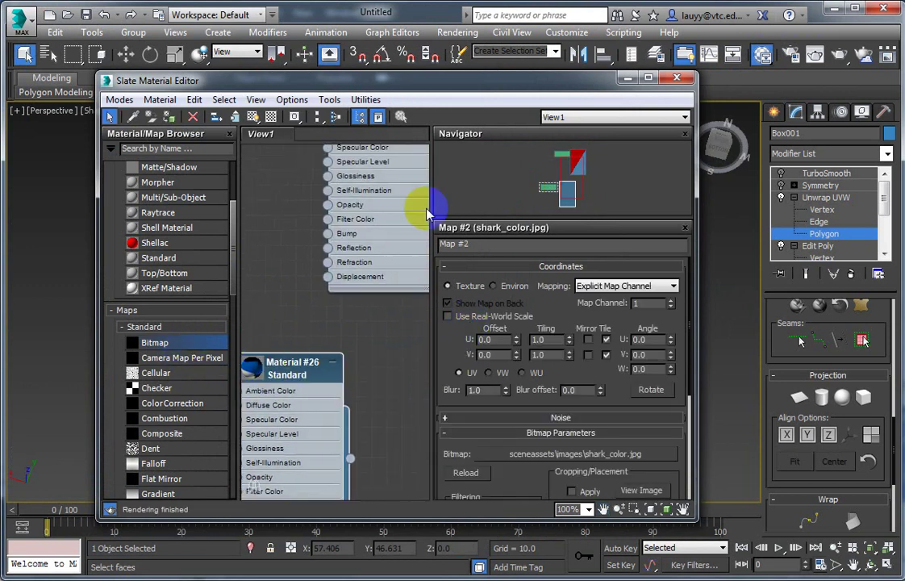
{"action": "left_click_drag", "start_coordinate": [474, 97], "coordinate": [345, 131]}
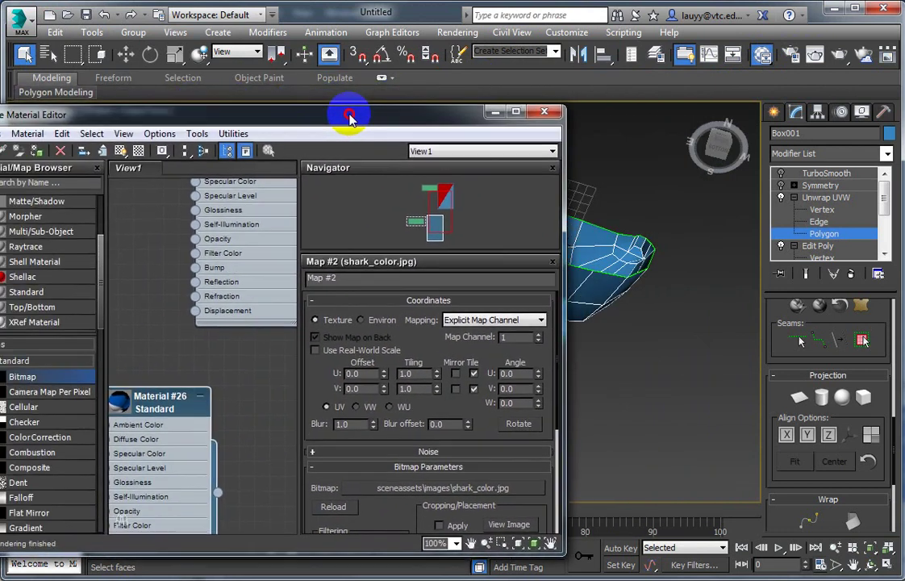
{"action": "left_click", "coordinate": [136, 151]}
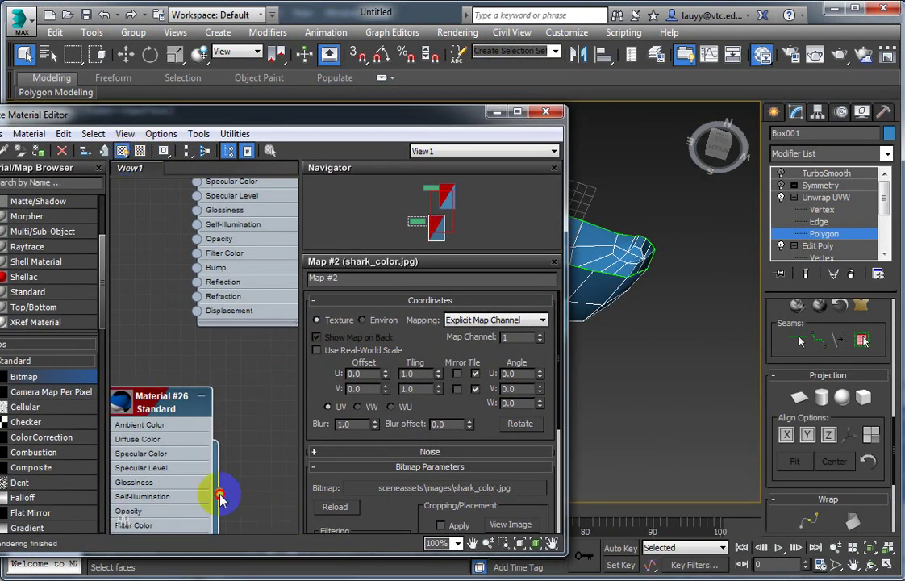
{"action": "left_click", "coordinate": [545, 111]}
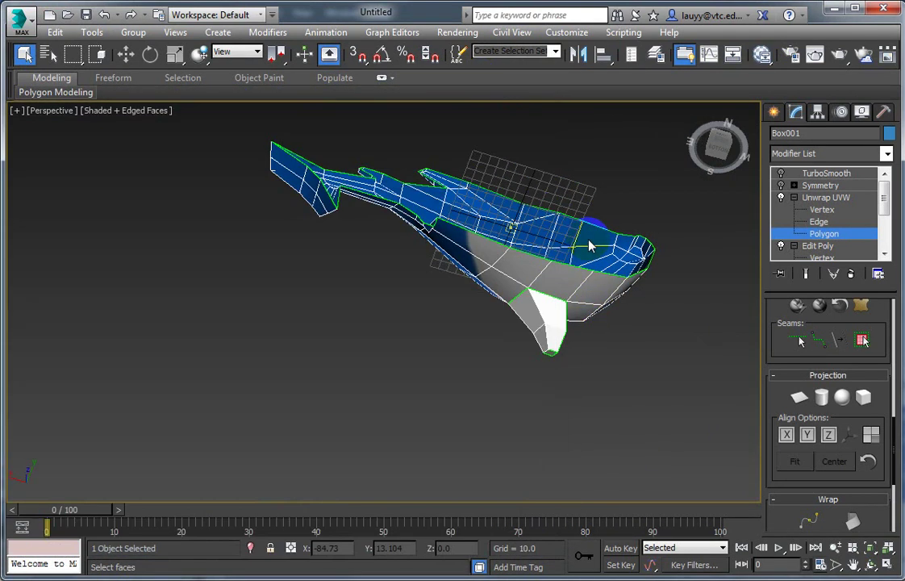
{"action": "mouse_move", "coordinate": [589, 246]}
{"action": "middle_mouse_down", "text": "alt"}
{"action": "mouse_move", "coordinate": [337, 233]}
{"action": "mouse_move", "coordinate": [485, 245]}
{"action": "mouse_move", "coordinate": [369, 236]}
{"action": "mouse_move", "coordinate": [401, 262]}
{"action": "mouse_move", "coordinate": [428, 256]}
{"action": "middle_mouse_up", "text": "alt"}
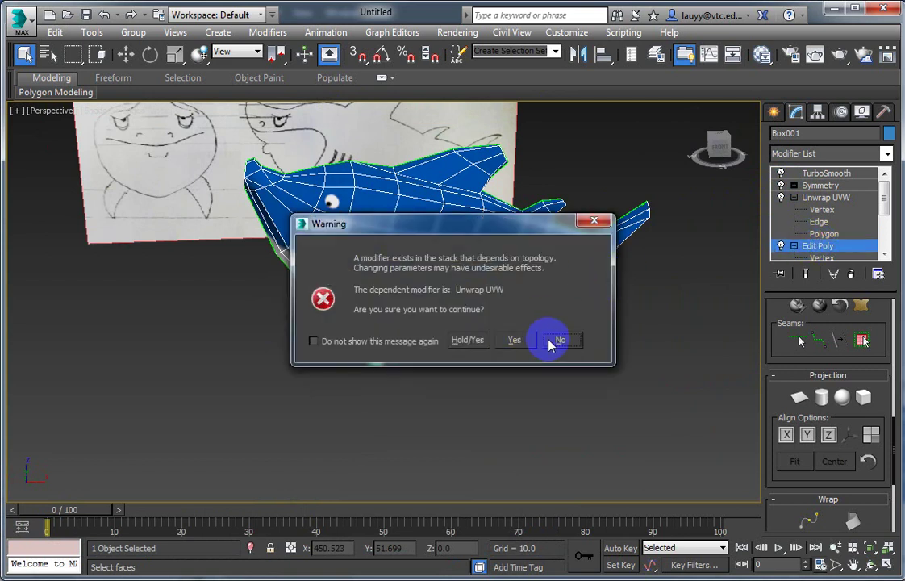
- Decline the topology warning, exit Unwrap UVW Polygon level, and reselect the textured shark
{"action": "left_click", "coordinate": [551, 340]}
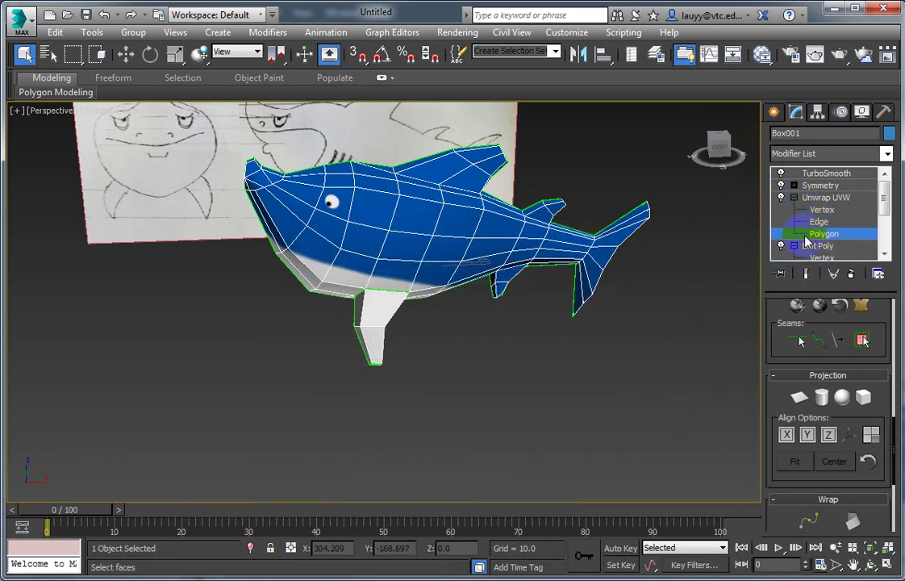
{"action": "left_click", "coordinate": [805, 236]}
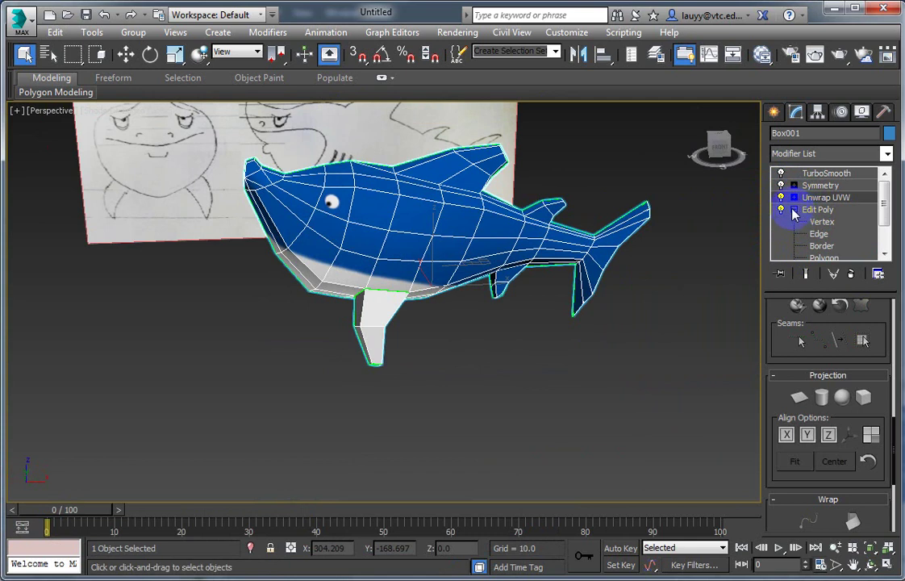
{"action": "left_click", "coordinate": [596, 307]}
{"action": "mouse_move", "coordinate": [365, 231]}
{"action": "middle_mouse_down", "text": "alt"}
{"action": "mouse_move", "coordinate": [472, 219]}
{"action": "mouse_move", "coordinate": [416, 236]}
{"action": "middle_mouse_up", "text": "alt"}
{"action": "middle_click_drag", "start_coordinate": [306, 231], "coordinate": [584, 343], "text": "alt"}
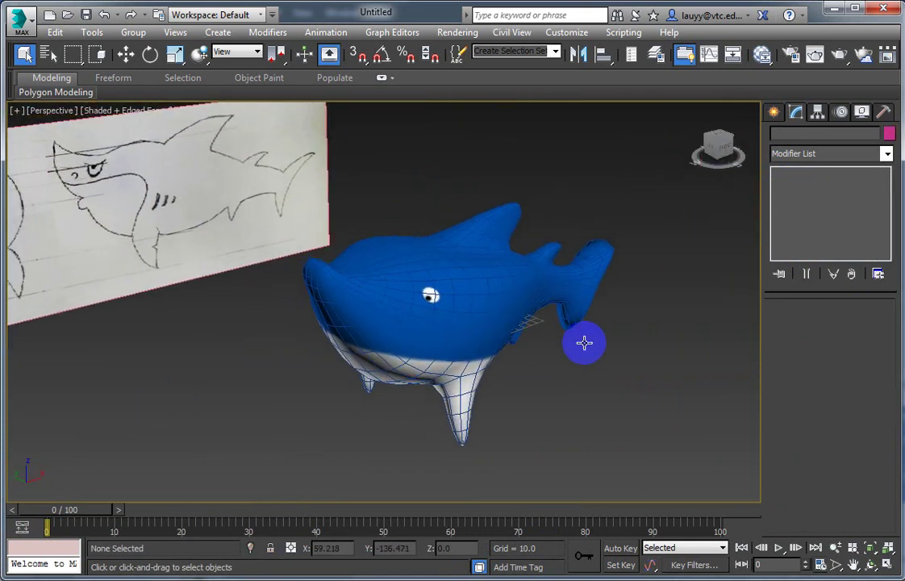
{"action": "left_click", "coordinate": [384, 284]}
{"action": "mouse_move", "coordinate": [384, 285]}
{"action": "middle_mouse_down", "text": "alt"}
{"action": "mouse_move", "coordinate": [504, 280]}
{"action": "mouse_move", "coordinate": [465, 299]}
{"action": "mouse_move", "coordinate": [398, 310]}
{"action": "mouse_move", "coordinate": [369, 269]}
{"action": "mouse_move", "coordinate": [391, 289]}
{"action": "middle_mouse_up", "text": "alt"}
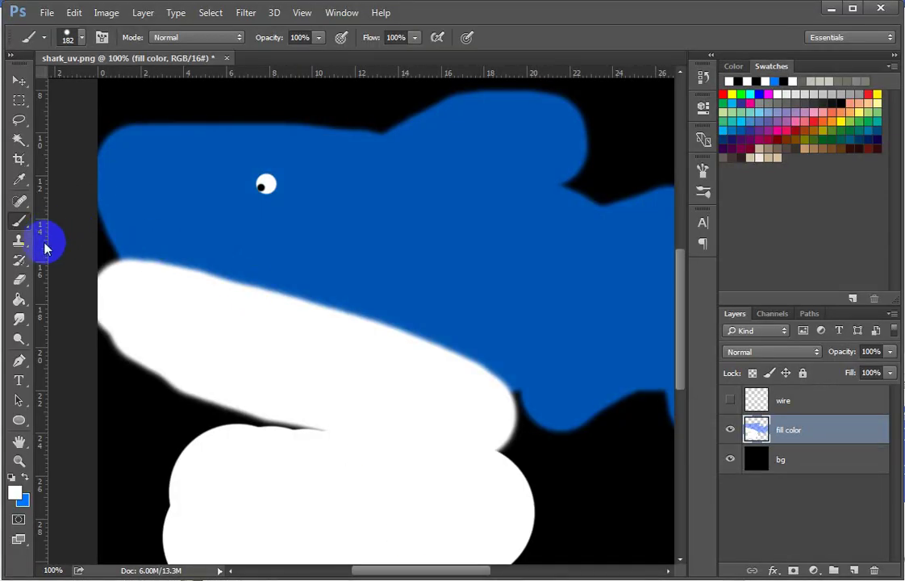
- Set the brush to a pinkish-red colour at 12 px
{"action": "left_click", "coordinate": [23, 480]}
{"action": "left_click", "coordinate": [620, 181]}
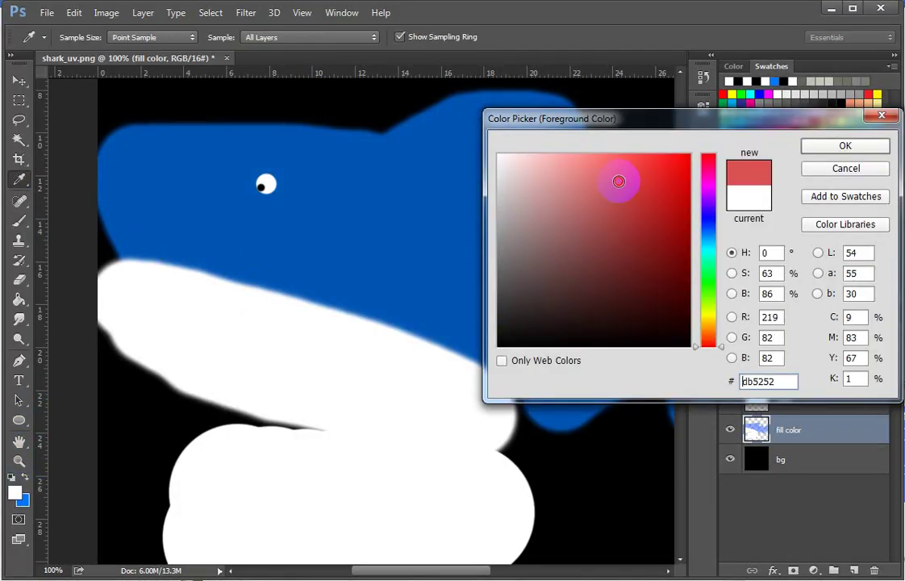
{"action": "left_click", "coordinate": [598, 155]}
{"action": "key", "text": "Return"}
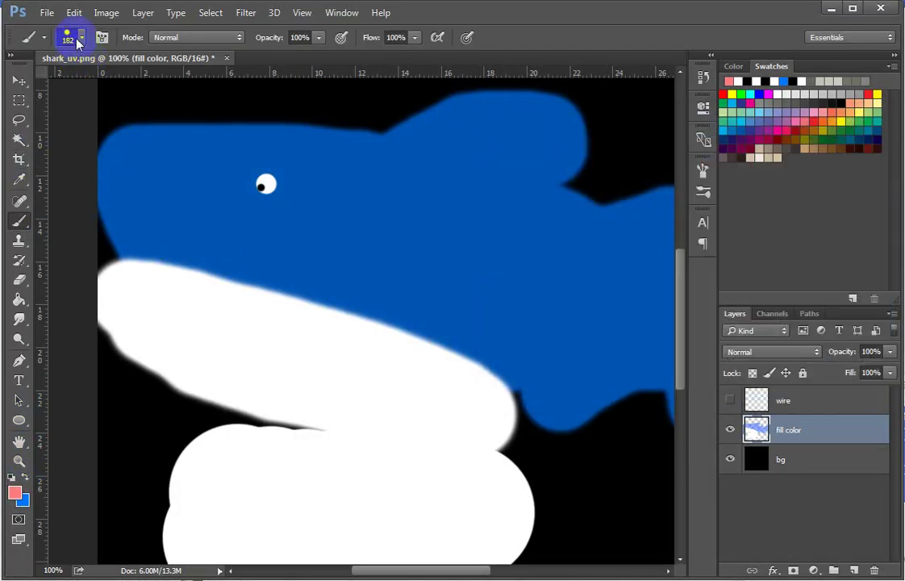
{"action": "left_click", "coordinate": [77, 38]}
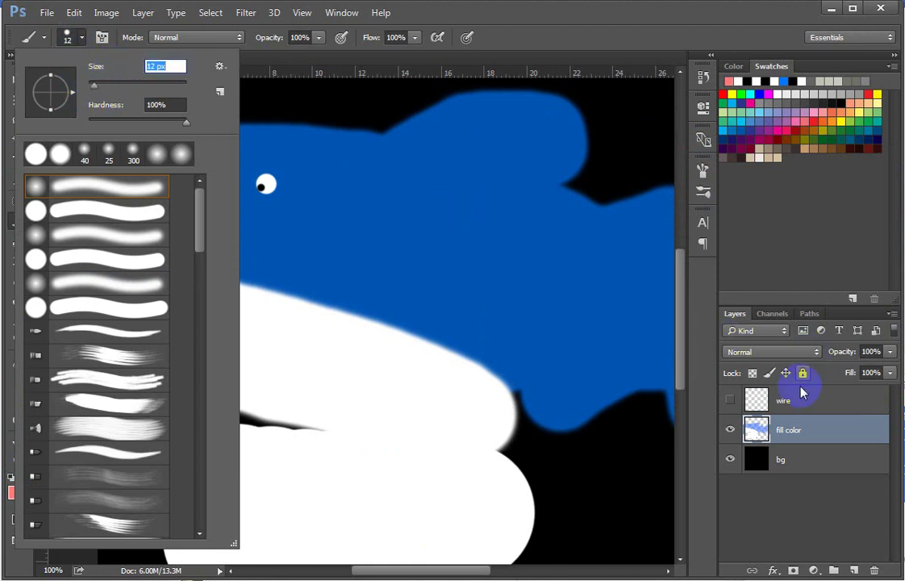
{"action": "left_click", "coordinate": [794, 439]}
- Paint a pink mouth line below the eye on a new Layer 1
{"action": "left_click", "coordinate": [853, 570]}
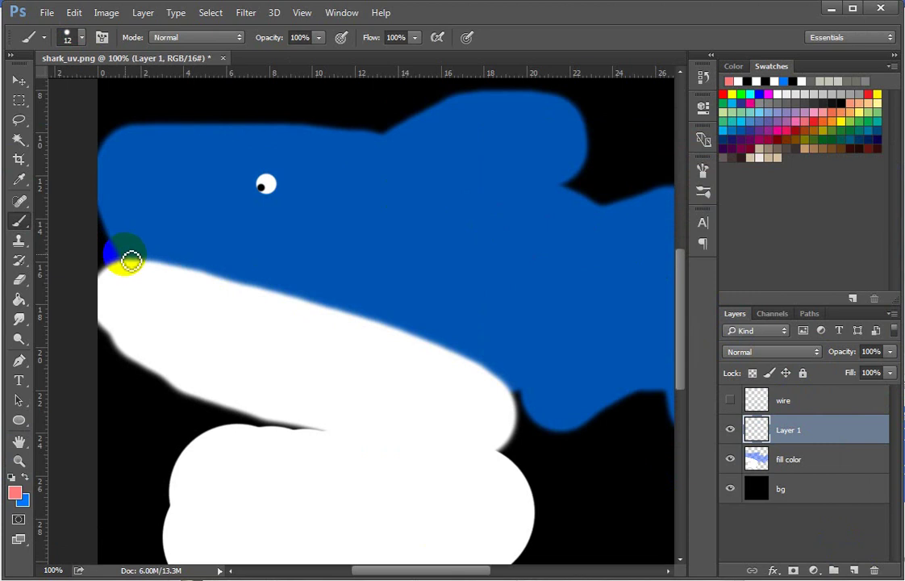
{"action": "left_click_drag", "start_coordinate": [125, 262], "coordinate": [242, 240]}
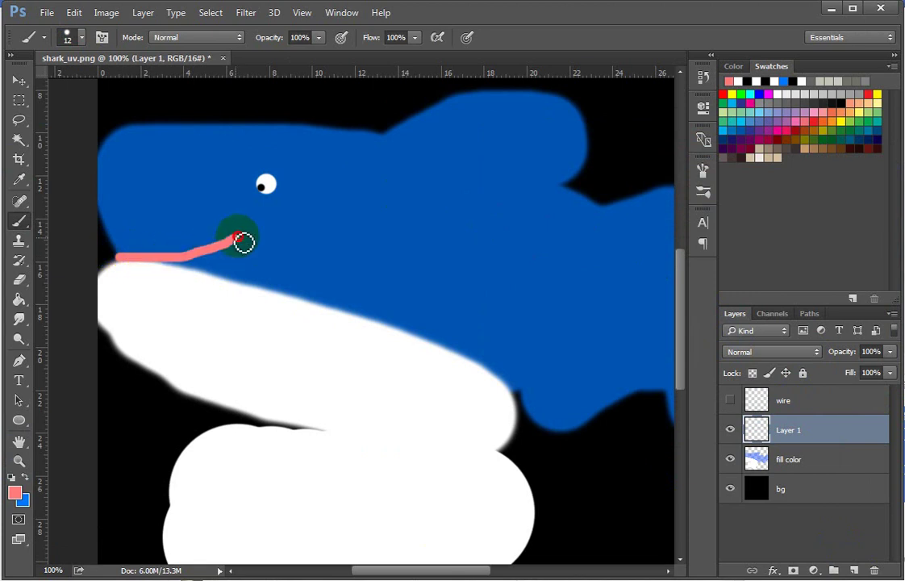
{"action": "left_click", "coordinate": [39, 15]}
- Overwrite shark_color as a Maximum-quality JPEG
{"action": "left_click", "coordinate": [69, 179]}
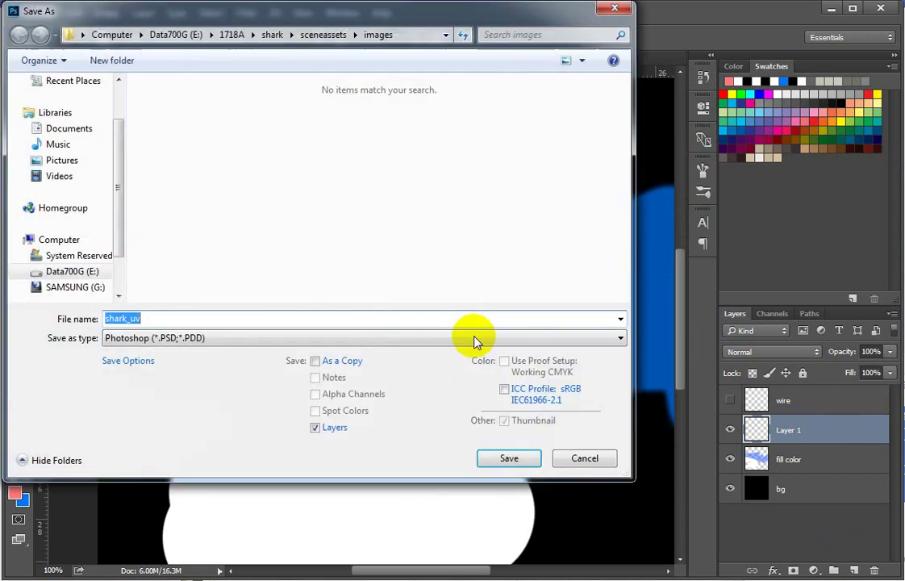
{"action": "left_click", "coordinate": [462, 337]}
{"action": "left_click", "coordinate": [192, 416]}
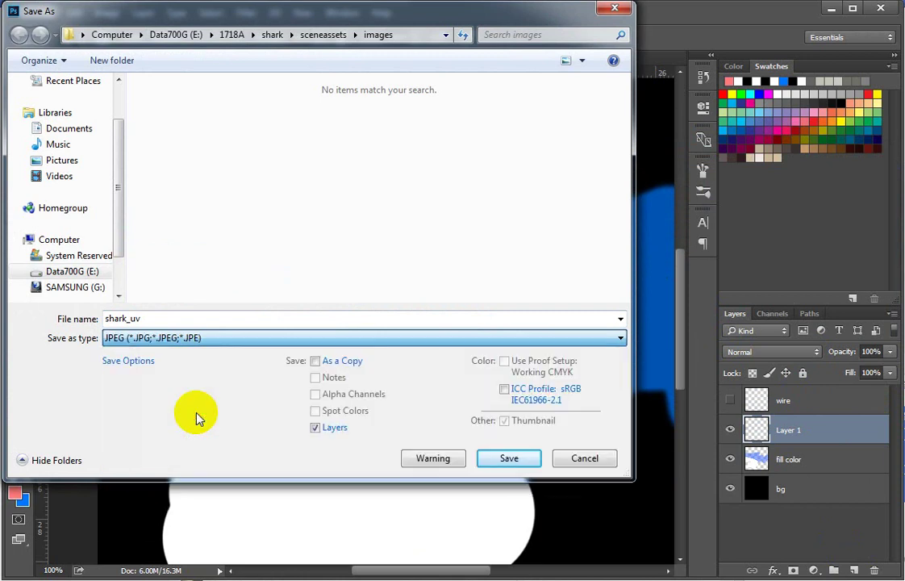
{"action": "double_click", "coordinate": [182, 140]}
{"action": "left_click", "coordinate": [565, 293]}
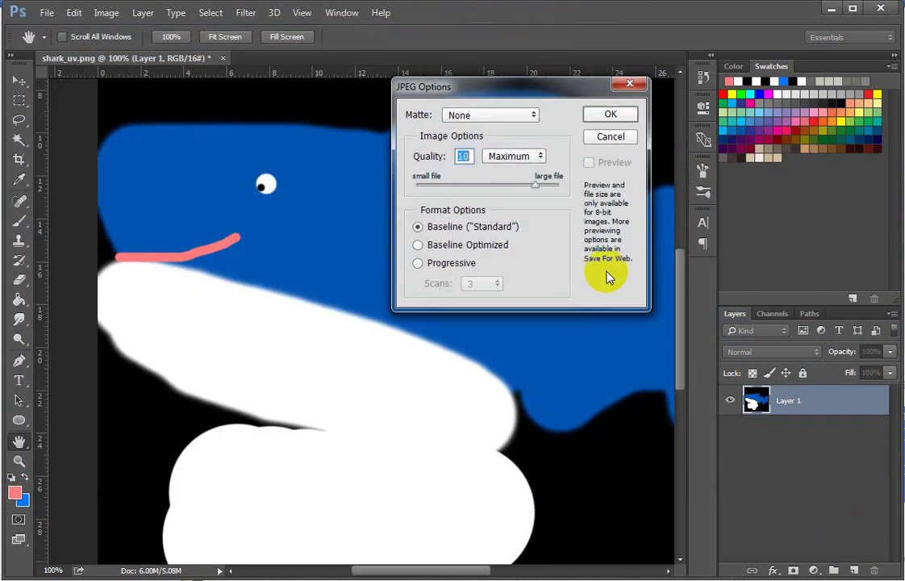
{"action": "left_click", "coordinate": [624, 125]}
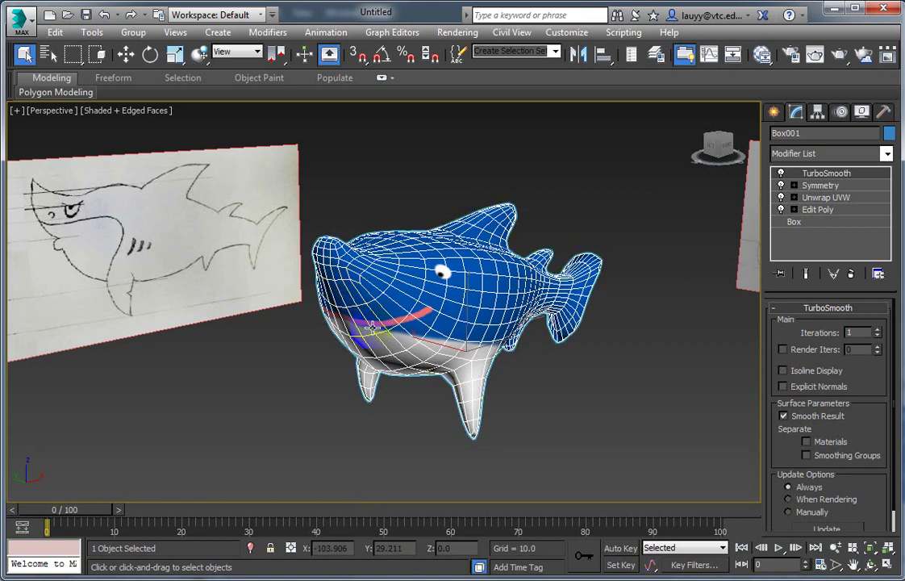
- Orbit and zoom the Perspective view onto the shark's new pink mouth line
{"action": "middle_click_drag", "start_coordinate": [379, 323], "coordinate": [399, 286], "text": "alt"}
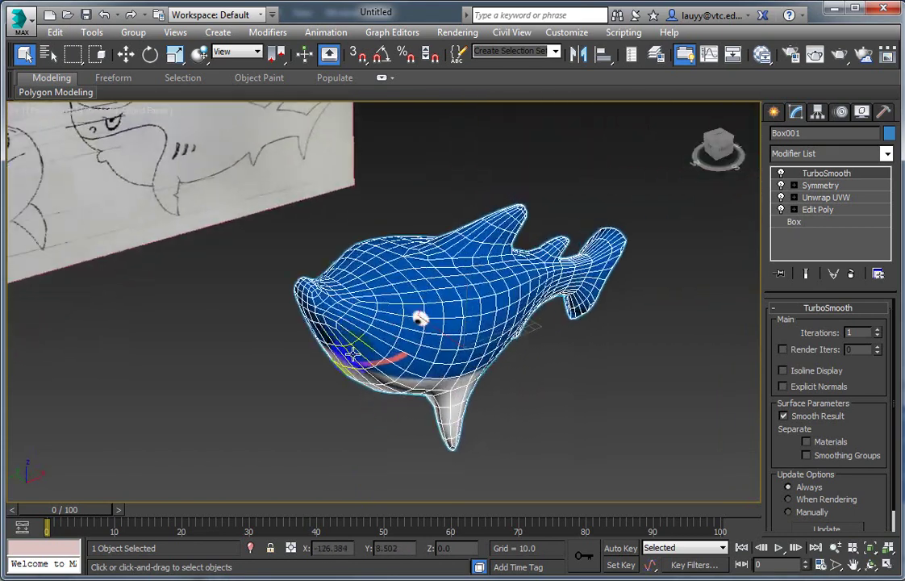
{"action": "mouse_move", "coordinate": [352, 355]}
{"action": "middle_mouse_down", "text": "alt"}
{"action": "mouse_move", "coordinate": [283, 323]}
{"action": "mouse_move", "coordinate": [307, 303]}
{"action": "mouse_move", "coordinate": [404, 370]}
{"action": "mouse_move", "coordinate": [413, 290]}
{"action": "middle_mouse_up", "text": "alt"}
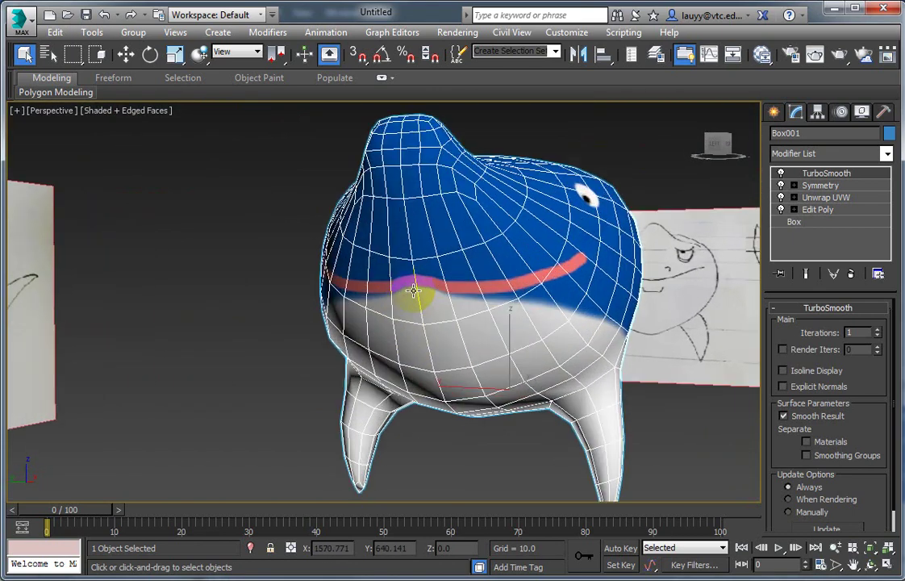
{"action": "scroll", "coordinate": [476, 269], "scroll_direction": "up", "scroll_amount": 2}
{"action": "scroll", "coordinate": [556, 307], "scroll_direction": "up", "scroll_amount": 2}
- Expand and activate the Unwrap UVW modifier, scrolling down to its Edit UVs rollout
{"action": "left_click", "coordinate": [794, 197]}
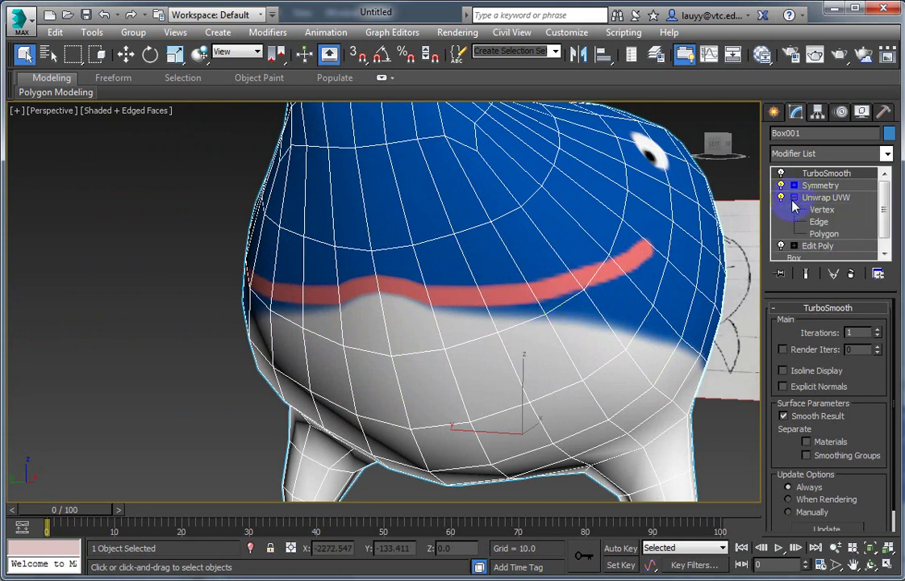
{"action": "left_click", "coordinate": [825, 197]}
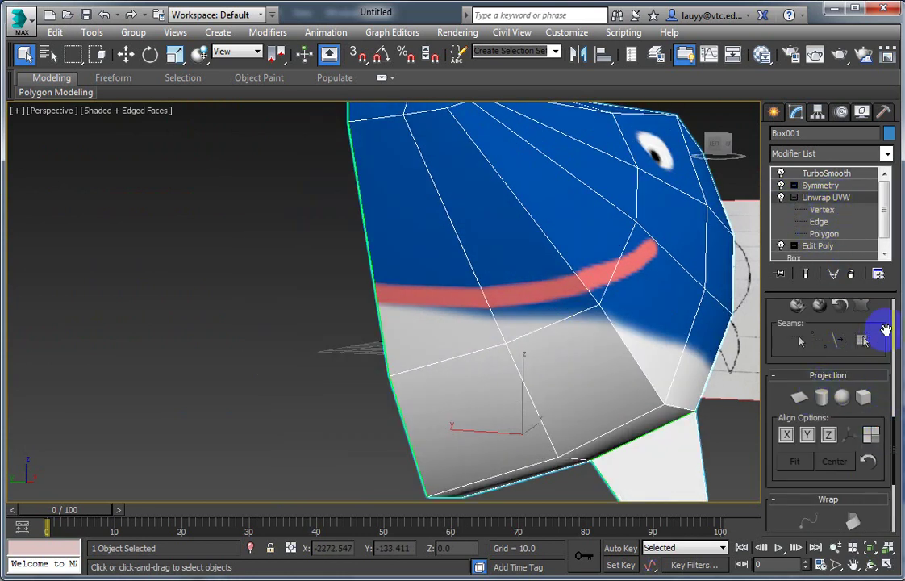
{"action": "left_click_drag", "start_coordinate": [882, 329], "coordinate": [874, 494]}
{"action": "left_click_drag", "start_coordinate": [875, 320], "coordinate": [845, 415]}
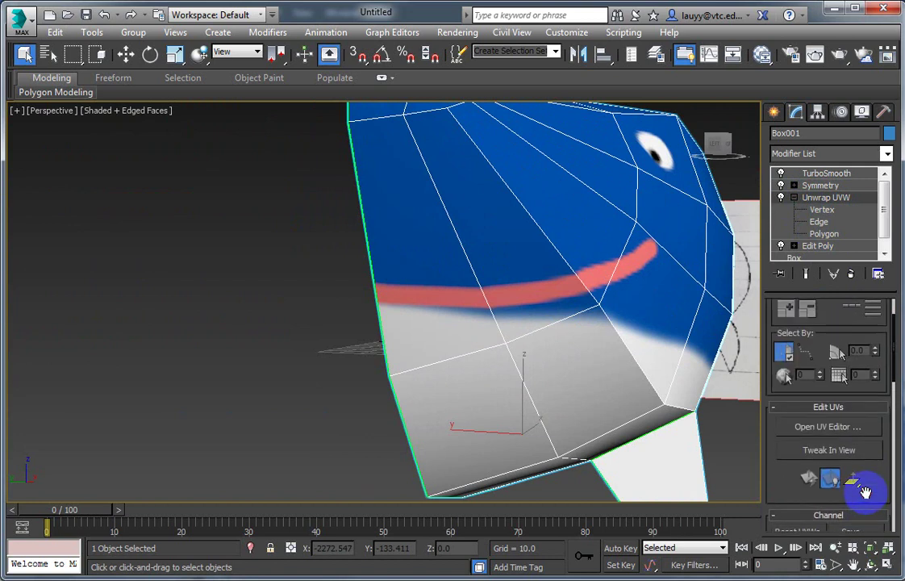
- In the UV editor, shift a mouth-area UV vertex to realign the mouth line
{"action": "left_click", "coordinate": [837, 430]}
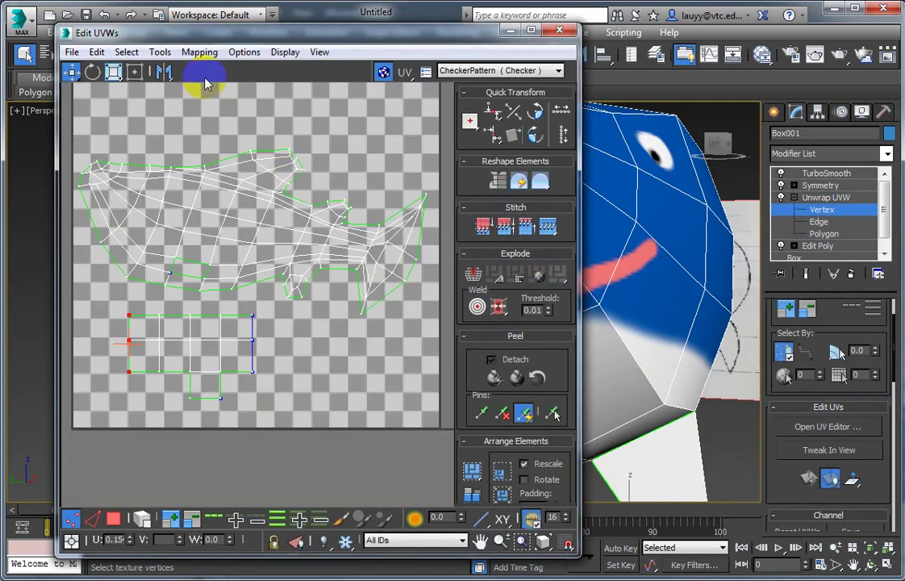
{"action": "left_click_drag", "start_coordinate": [231, 34], "coordinate": [693, 109]}
{"action": "scroll", "coordinate": [600, 307], "scroll_direction": "up", "scroll_amount": 3}
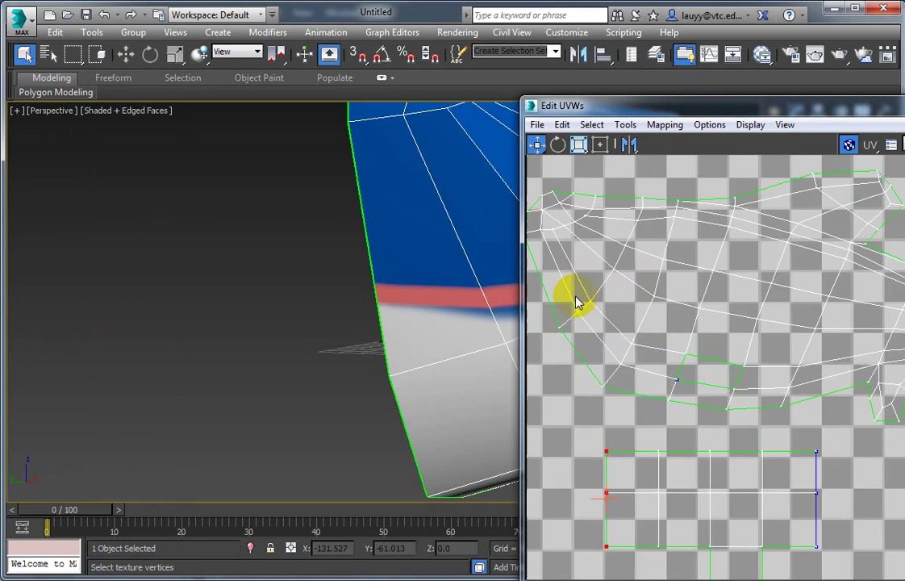
{"action": "scroll", "coordinate": [575, 299], "scroll_direction": "up", "scroll_amount": 3}
{"action": "left_click_drag", "start_coordinate": [559, 345], "coordinate": [556, 334]}
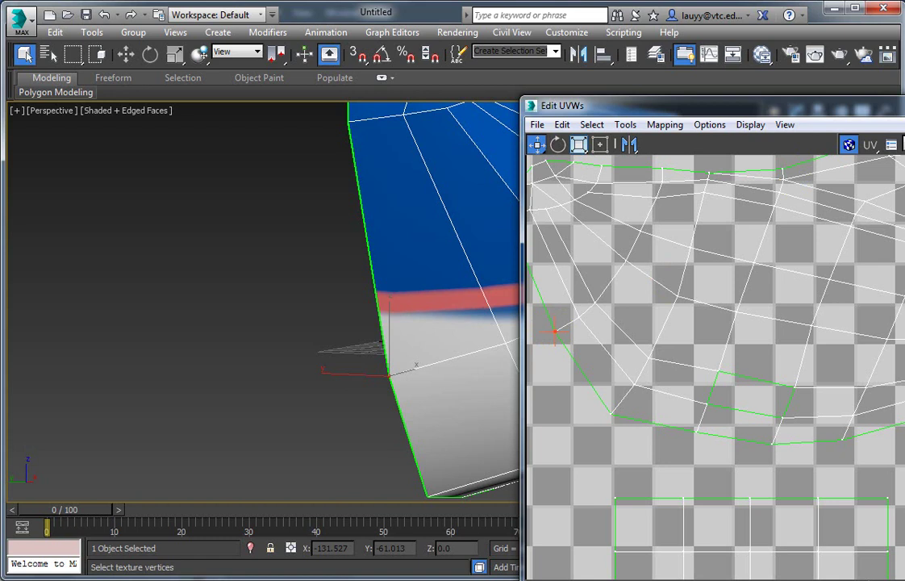
{"action": "left_click", "coordinate": [839, 232]}
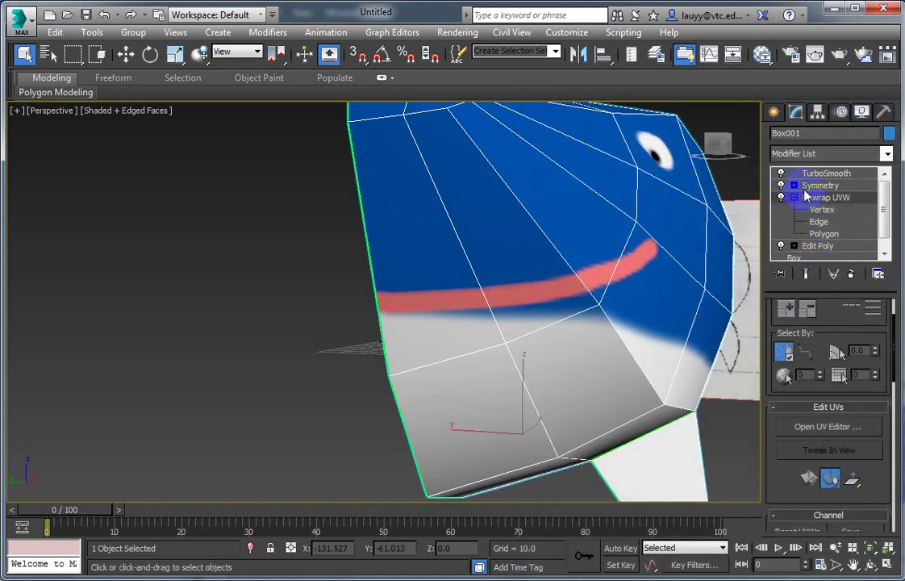
- Select Unwrap UVW with Show End Result on and switch to the Polygon sub-object level
{"action": "left_click", "coordinate": [826, 174]}
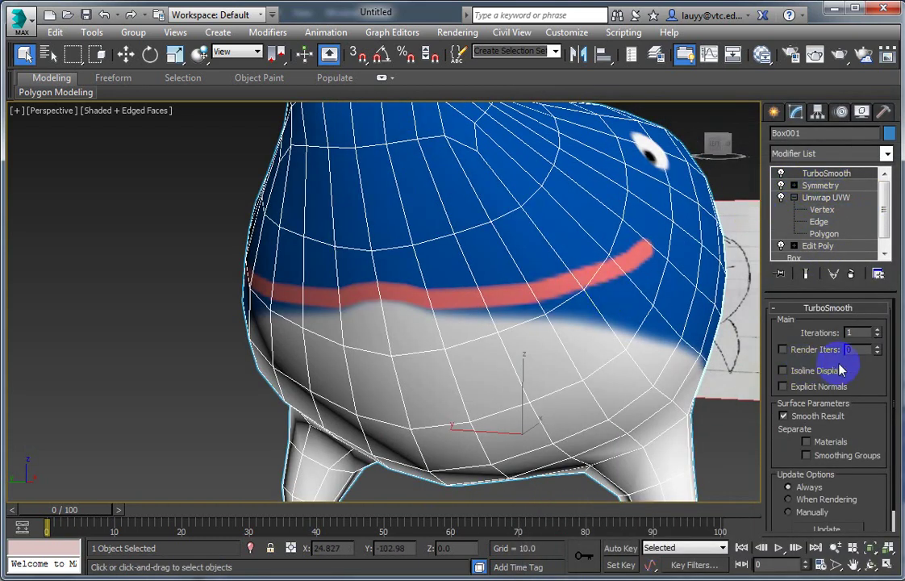
{"action": "left_click", "coordinate": [806, 273]}
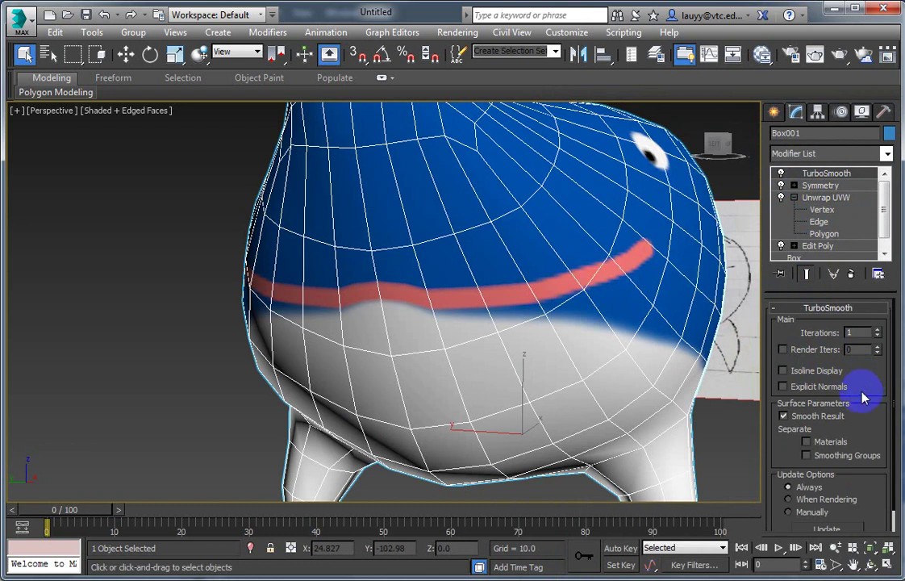
{"action": "scroll", "coordinate": [852, 484], "scroll_direction": "down", "scroll_amount": 1}
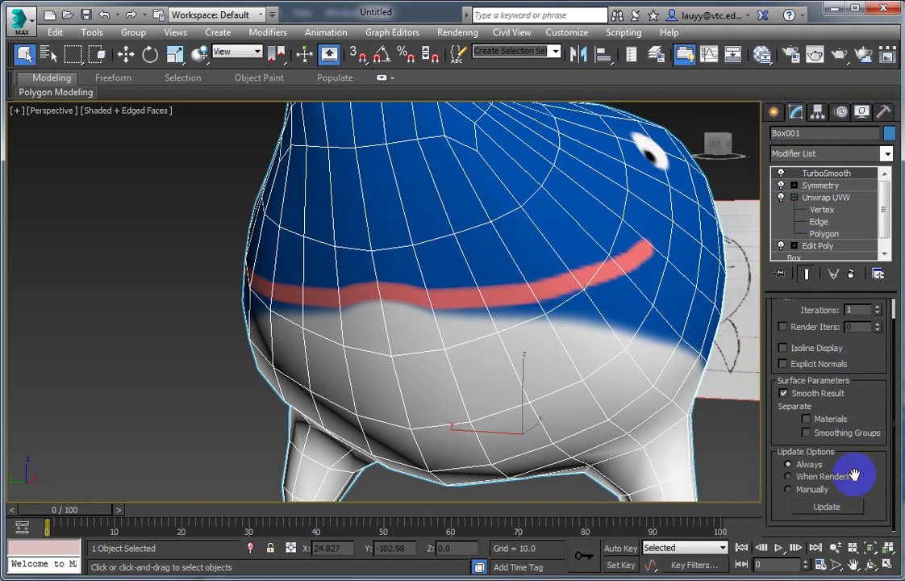
{"action": "scroll", "coordinate": [862, 387], "scroll_direction": "up", "scroll_amount": 1}
{"action": "left_click", "coordinate": [827, 200]}
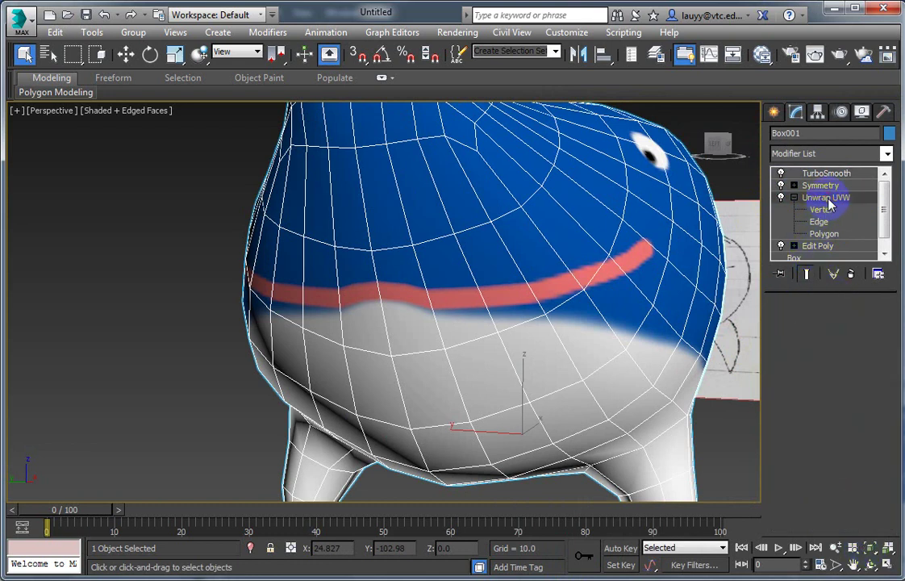
{"action": "left_click", "coordinate": [807, 274]}
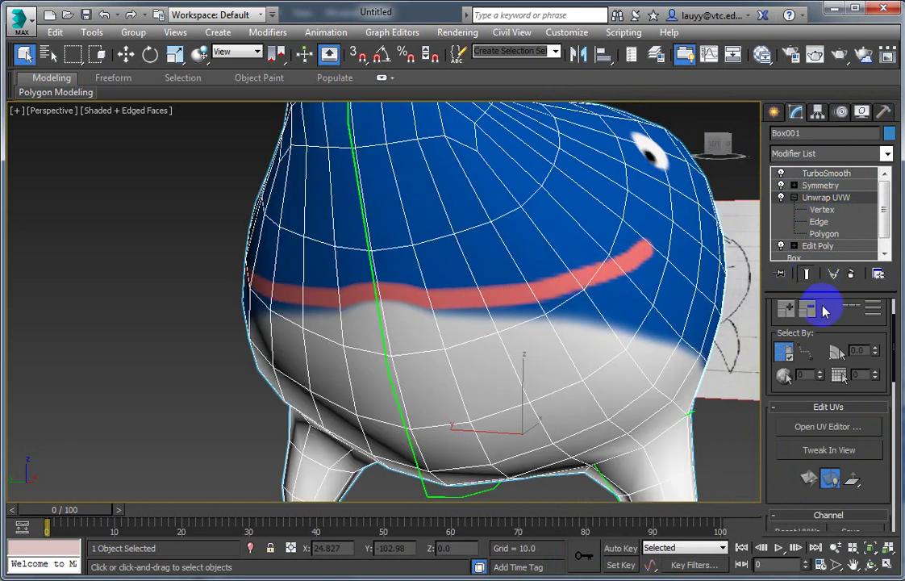
{"action": "left_click", "coordinate": [836, 235]}
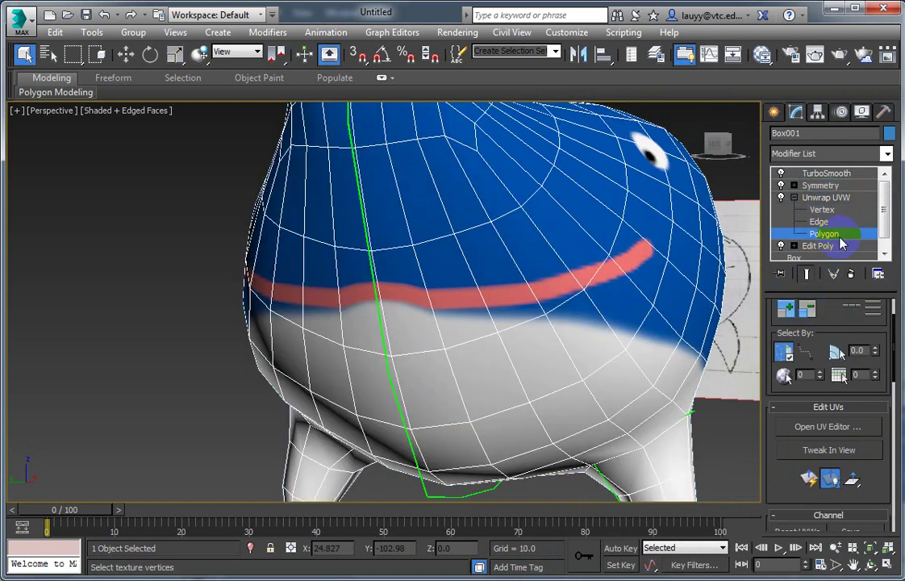
- Open the UV editor, select a strip of seam polygons, and switch to Vertex level
{"action": "left_click", "coordinate": [829, 427]}
{"action": "middle_click_drag", "start_coordinate": [590, 283], "coordinate": [628, 353]}
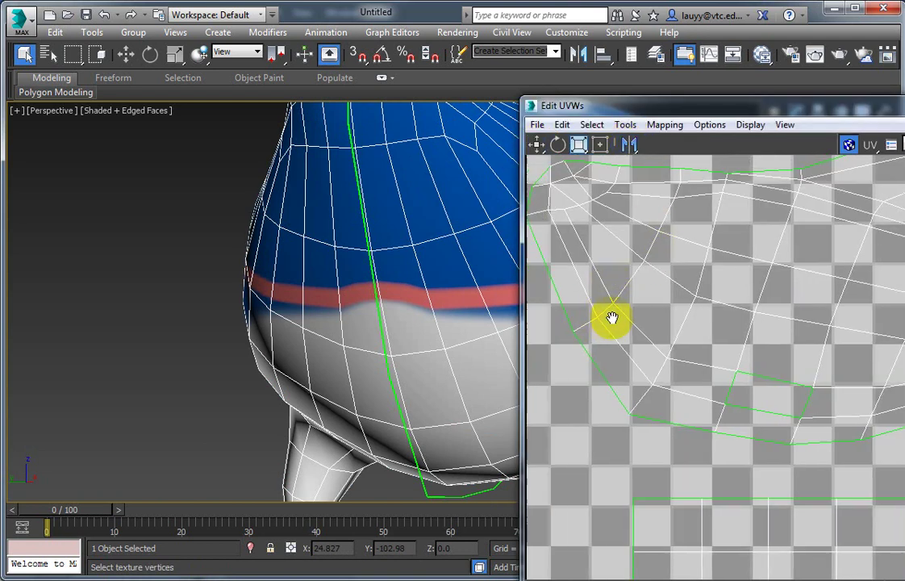
{"action": "left_click_drag", "start_coordinate": [654, 334], "coordinate": [658, 321]}
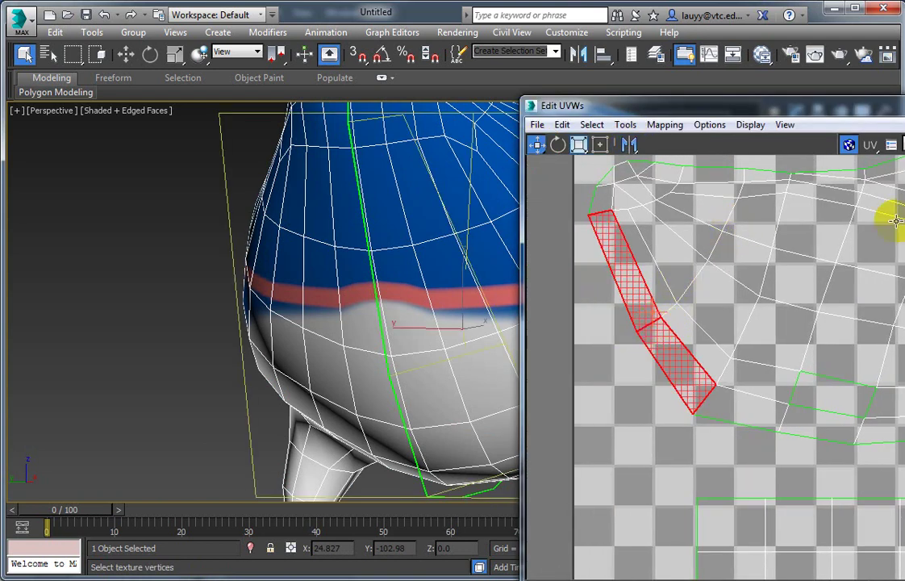
{"action": "left_click_drag", "start_coordinate": [750, 104], "coordinate": [750, 251]}
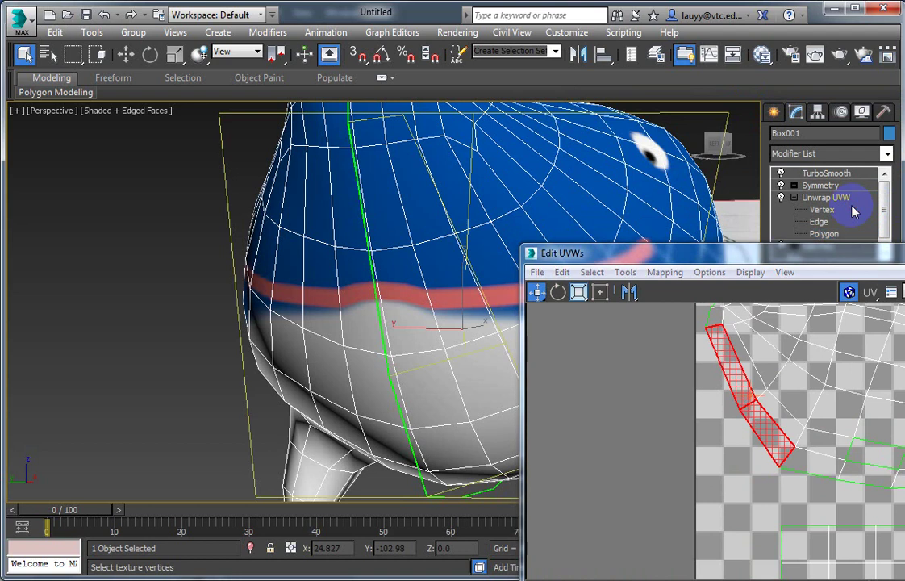
{"action": "left_click", "coordinate": [854, 211]}
{"action": "left_click_drag", "start_coordinate": [820, 246], "coordinate": [820, 115]}
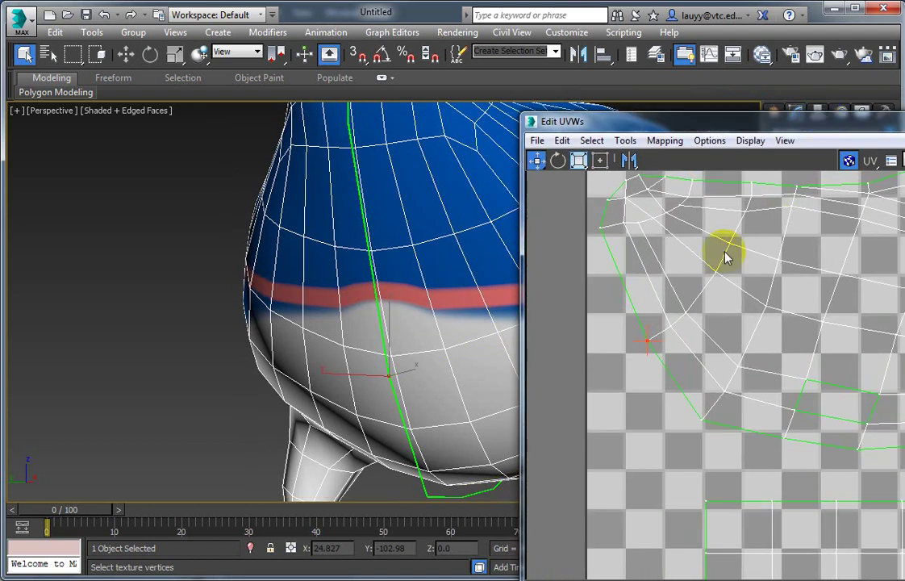
- Drag the left-seam UV vertices near the mouth to straighten the pink stripe
{"action": "left_click", "coordinate": [599, 259]}
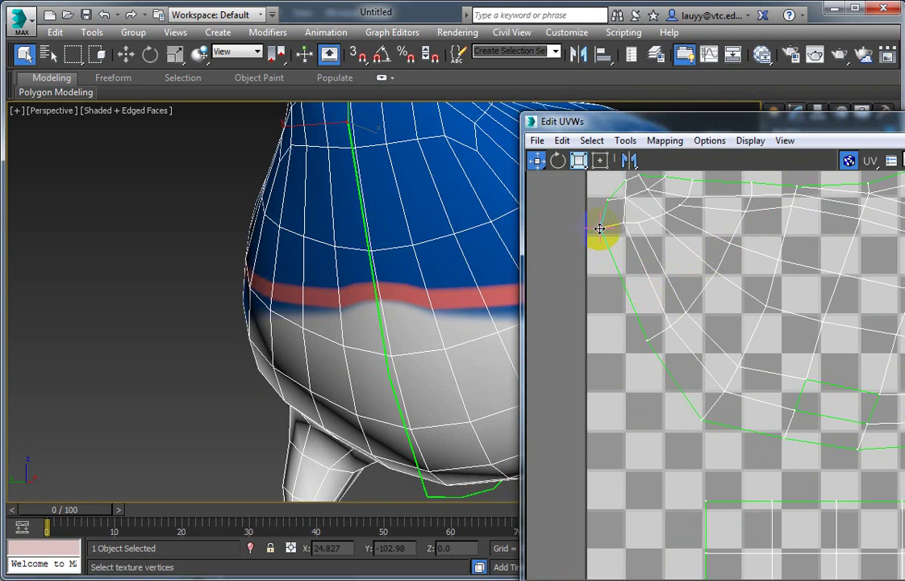
{"action": "mouse_move", "coordinate": [599, 228]}
{"action": "left_mouse_down"}
{"action": "mouse_move", "coordinate": [585, 190]}
{"action": "mouse_move", "coordinate": [594, 220]}
{"action": "left_mouse_up"}
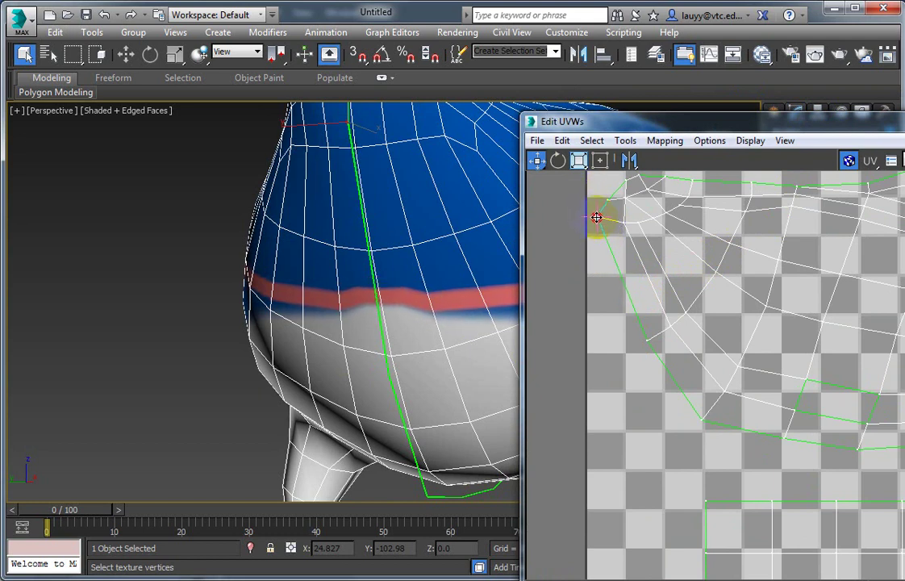
{"action": "mouse_move", "coordinate": [621, 225]}
{"action": "left_mouse_down"}
{"action": "mouse_move", "coordinate": [616, 208]}
{"action": "mouse_move", "coordinate": [620, 251]}
{"action": "mouse_move", "coordinate": [616, 221]}
{"action": "left_mouse_up"}
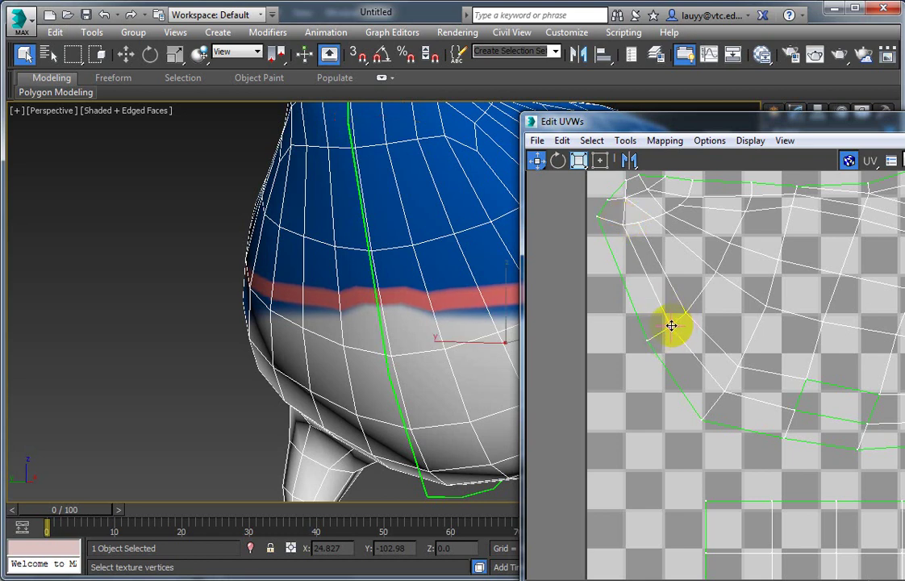
{"action": "mouse_move", "coordinate": [671, 325]}
{"action": "left_mouse_down"}
{"action": "mouse_move", "coordinate": [699, 358]}
{"action": "mouse_move", "coordinate": [682, 330]}
{"action": "mouse_move", "coordinate": [665, 325]}
{"action": "mouse_move", "coordinate": [645, 344]}
{"action": "mouse_move", "coordinate": [673, 333]}
{"action": "mouse_move", "coordinate": [666, 324]}
{"action": "mouse_move", "coordinate": [671, 329]}
{"action": "mouse_move", "coordinate": [680, 313]}
{"action": "mouse_move", "coordinate": [666, 307]}
{"action": "mouse_move", "coordinate": [673, 328]}
{"action": "mouse_move", "coordinate": [608, 352]}
{"action": "mouse_move", "coordinate": [608, 330]}
{"action": "mouse_move", "coordinate": [659, 337]}
{"action": "left_mouse_up"}
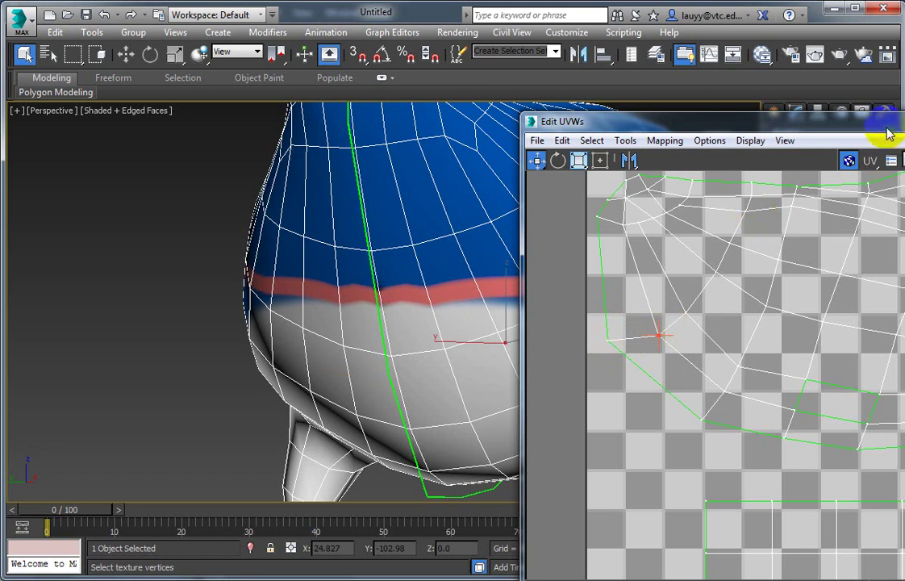
{"action": "left_click_drag", "start_coordinate": [886, 129], "coordinate": [768, 135]}
- Load shark_color.jpg as the bitmap background texture in Edit UVWs
{"action": "left_click", "coordinate": [831, 165]}
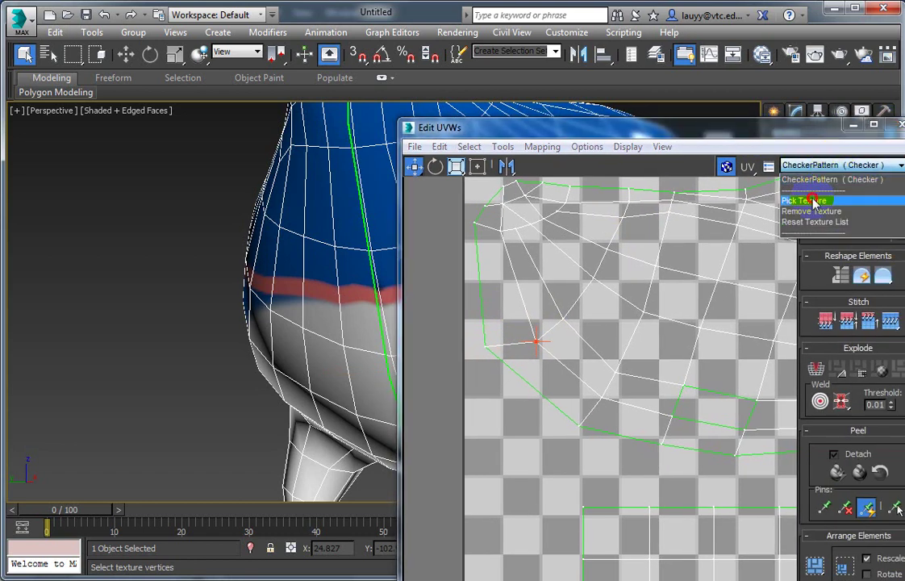
{"action": "left_click", "coordinate": [806, 200]}
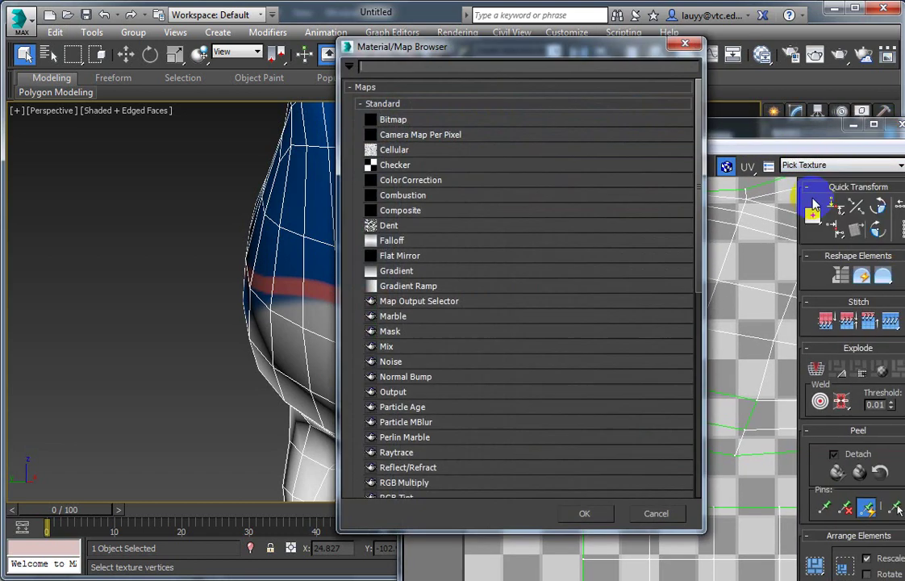
{"action": "double_click", "coordinate": [434, 121]}
{"action": "double_click", "coordinate": [144, 121]}
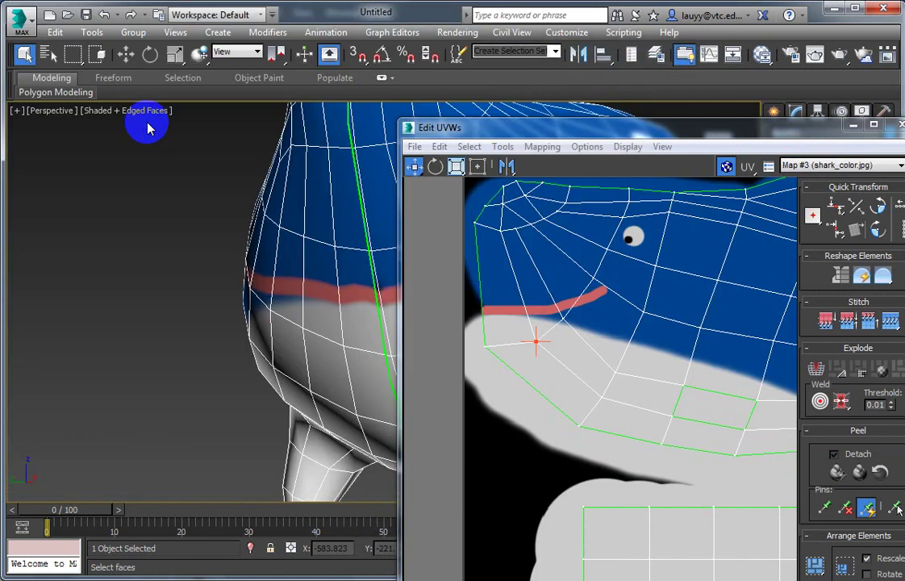
- Zoom in and move the seam UV vertices so the mouth stripe lines up
{"action": "mouse_move", "coordinate": [556, 134]}
{"action": "left_mouse_down"}
{"action": "mouse_move", "coordinate": [690, 125]}
{"action": "mouse_move", "coordinate": [712, 135]}
{"action": "left_mouse_up"}
{"action": "scroll", "coordinate": [696, 258], "scroll_direction": "up", "scroll_amount": 2}
{"action": "scroll", "coordinate": [700, 295], "scroll_direction": "up", "scroll_amount": 2}
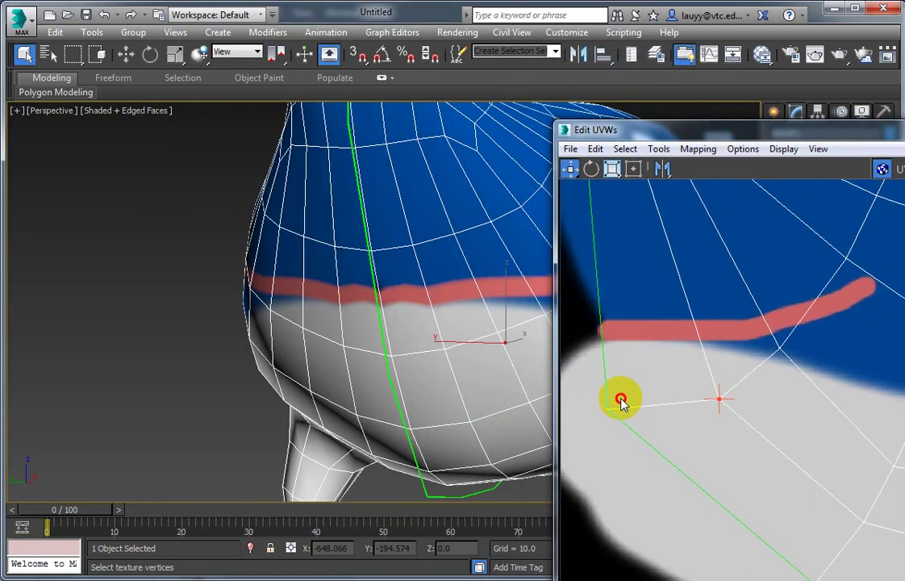
{"action": "left_click_drag", "start_coordinate": [609, 409], "coordinate": [635, 409]}
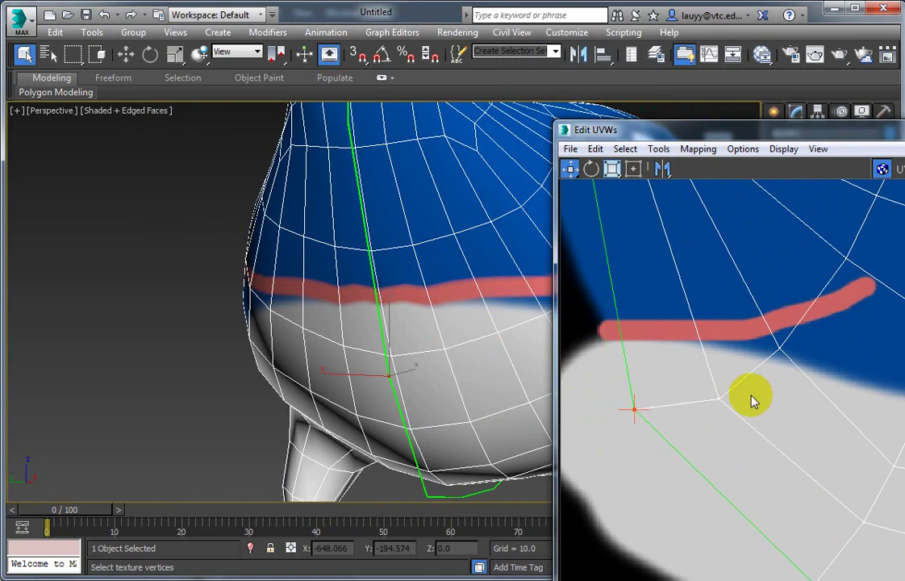
{"action": "mouse_move", "coordinate": [722, 399]}
{"action": "left_mouse_down"}
{"action": "mouse_move", "coordinate": [684, 373]}
{"action": "mouse_move", "coordinate": [686, 354]}
{"action": "mouse_move", "coordinate": [740, 417]}
{"action": "mouse_move", "coordinate": [737, 404]}
{"action": "left_mouse_up"}
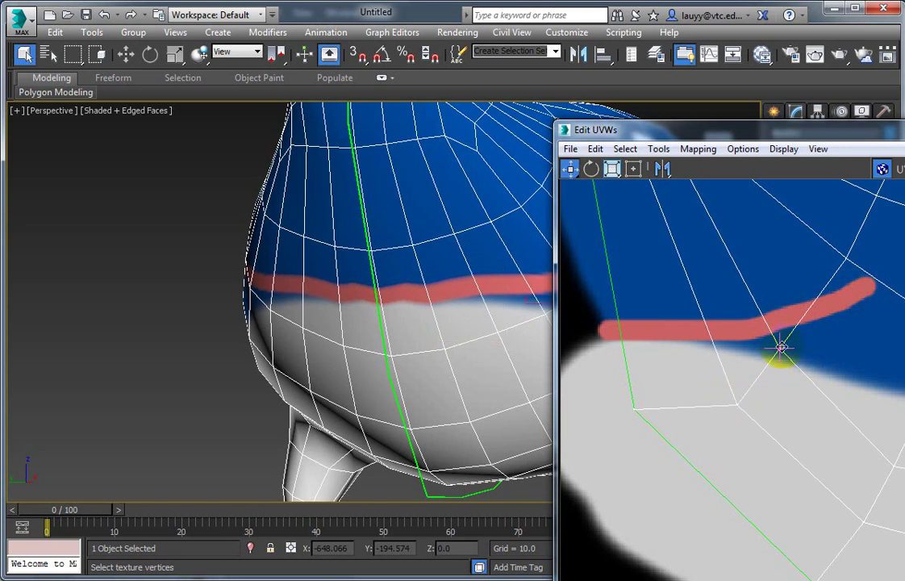
{"action": "mouse_move", "coordinate": [780, 347]}
{"action": "left_mouse_down"}
{"action": "mouse_move", "coordinate": [802, 374]}
{"action": "mouse_move", "coordinate": [844, 389]}
{"action": "mouse_move", "coordinate": [834, 374]}
{"action": "mouse_move", "coordinate": [844, 385]}
{"action": "left_mouse_up"}
{"action": "left_click", "coordinate": [642, 406]}
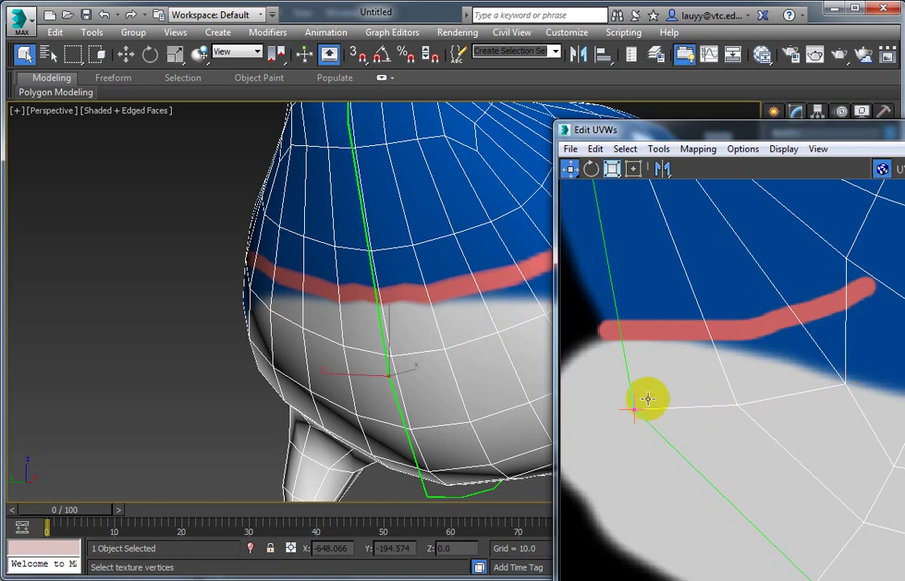
{"action": "mouse_move", "coordinate": [634, 412]}
{"action": "left_mouse_down"}
{"action": "mouse_move", "coordinate": [639, 357]}
{"action": "mouse_move", "coordinate": [652, 391]}
{"action": "left_mouse_up"}
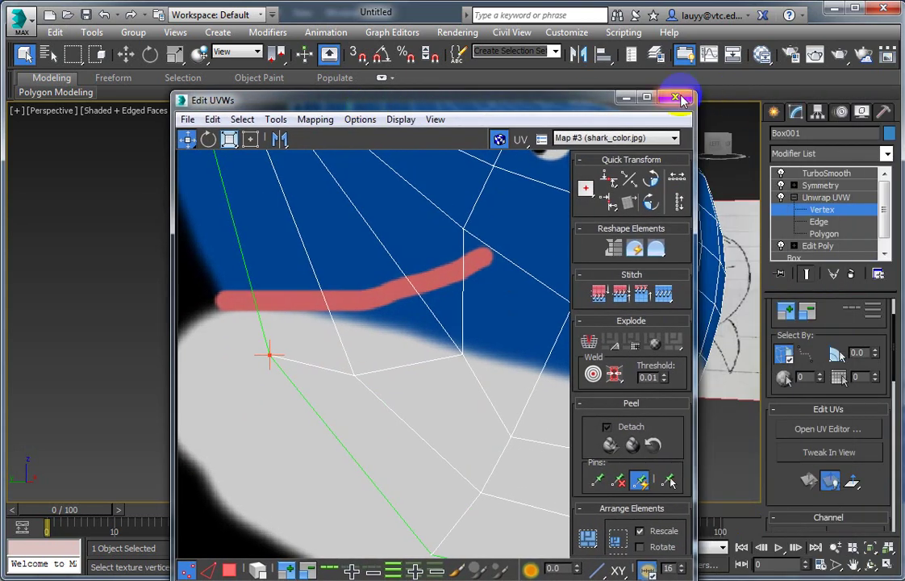
- Close the UV editor and turn off edged faces with F4 to view the shark from the side
{"action": "left_click", "coordinate": [675, 98]}
{"action": "middle_click_drag", "start_coordinate": [586, 272], "coordinate": [574, 284], "text": "alt"}
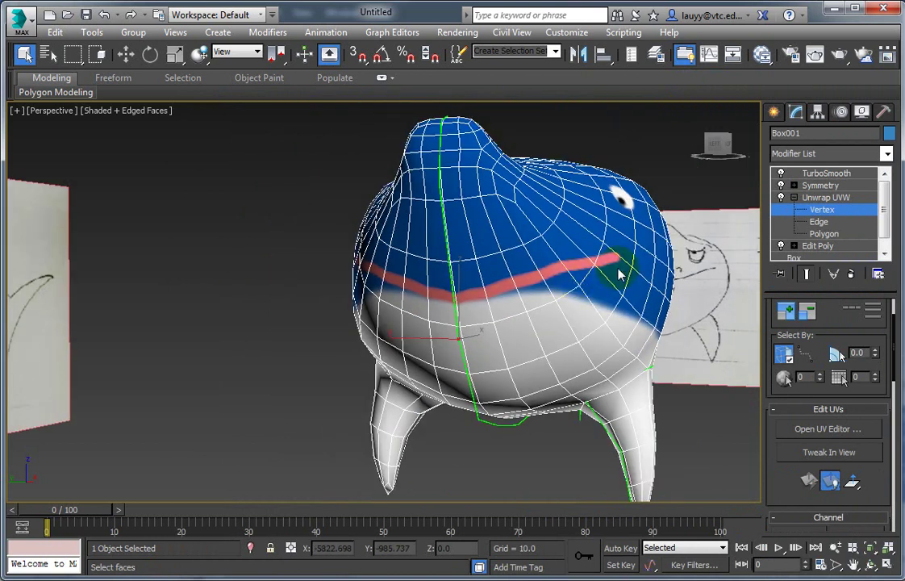
{"action": "key", "text": "F4"}
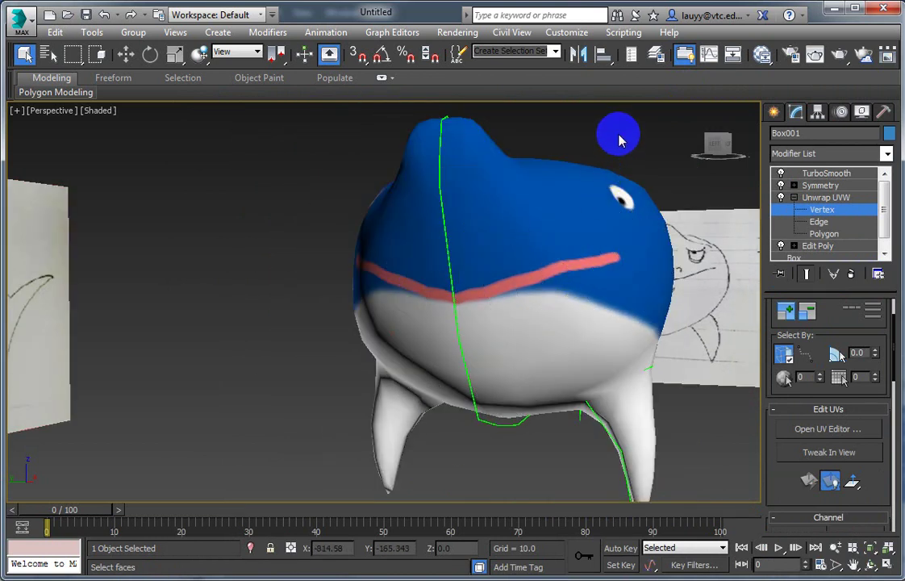
{"action": "mouse_move", "coordinate": [619, 142]}
{"action": "middle_mouse_down", "text": "alt"}
{"action": "mouse_move", "coordinate": [545, 253]}
{"action": "mouse_move", "coordinate": [515, 279]}
{"action": "middle_mouse_up", "text": "alt"}
- Exit vertex mode, orbit to the shark's front, and reselect the shark
{"action": "key", "text": "1"}
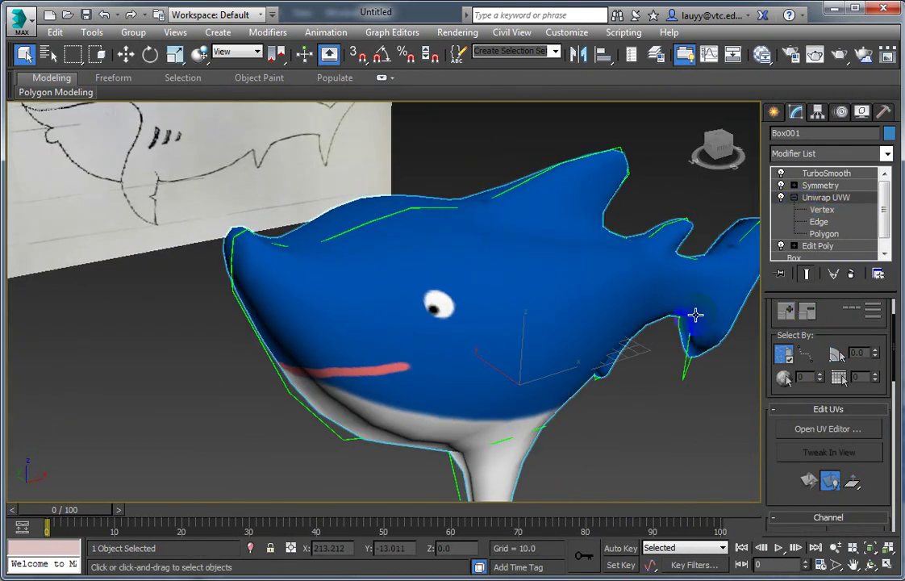
{"action": "left_click", "coordinate": [565, 390]}
{"action": "mouse_move", "coordinate": [565, 389]}
{"action": "middle_mouse_down", "text": "alt"}
{"action": "mouse_move", "coordinate": [421, 323]}
{"action": "mouse_move", "coordinate": [293, 343]}
{"action": "mouse_move", "coordinate": [579, 281]}
{"action": "middle_mouse_up", "text": "alt"}
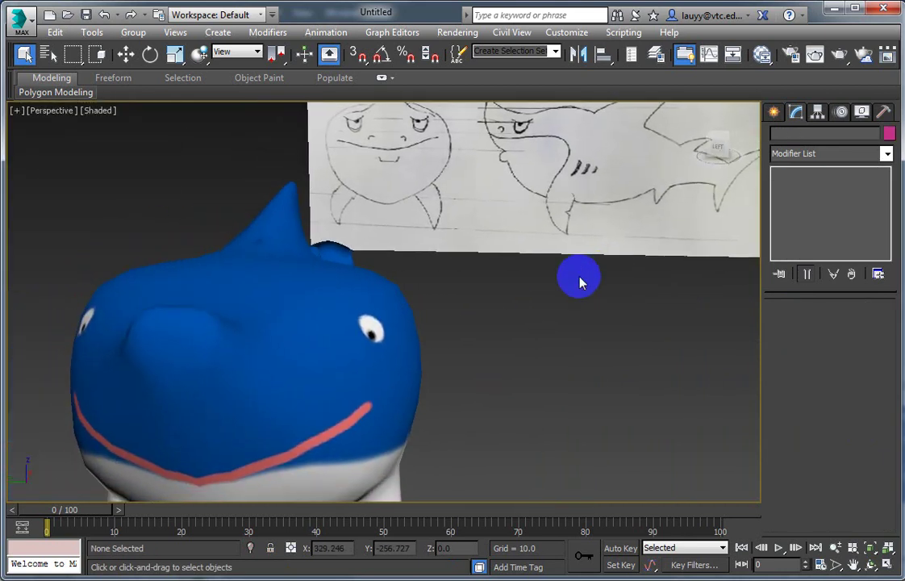
{"action": "left_click", "coordinate": [161, 345]}
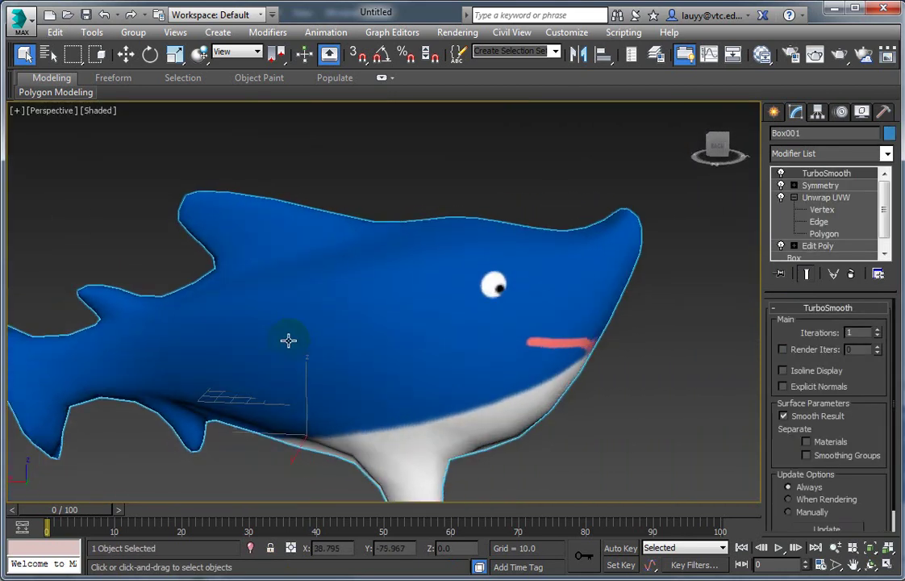